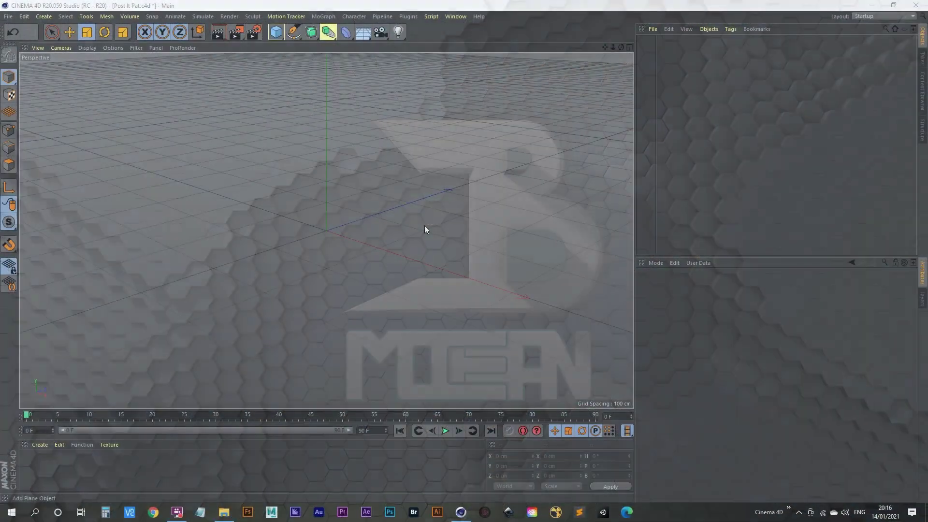
Step: Add a plane primitive to the scene and rename it "post it"
click(277, 33)
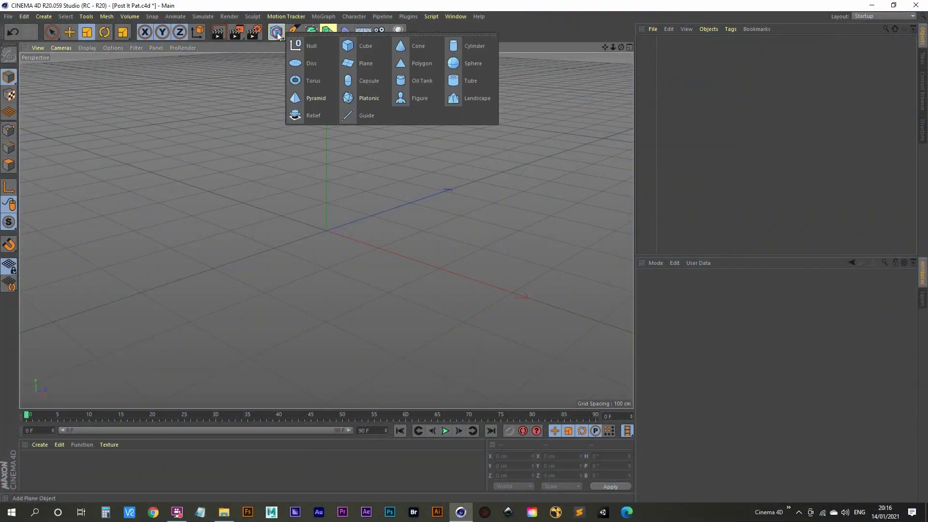
click(372, 65)
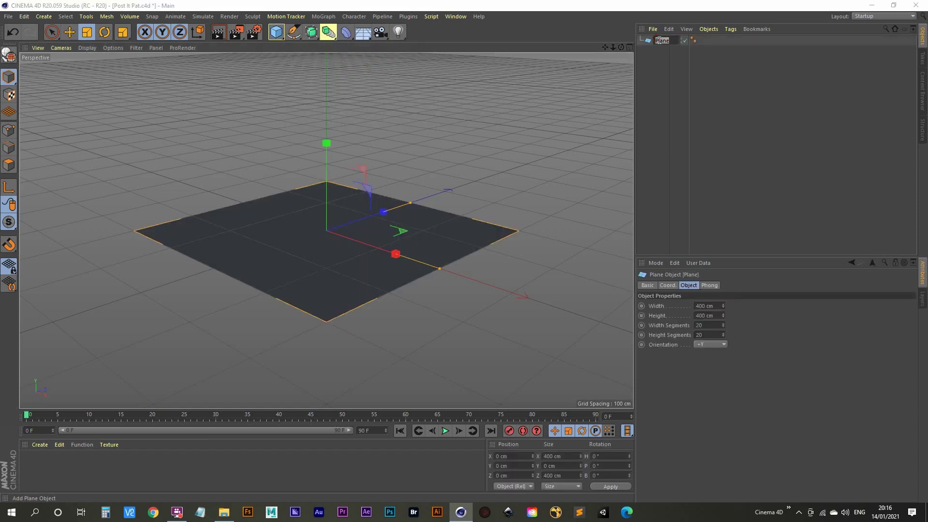
text(it)
key(Return)
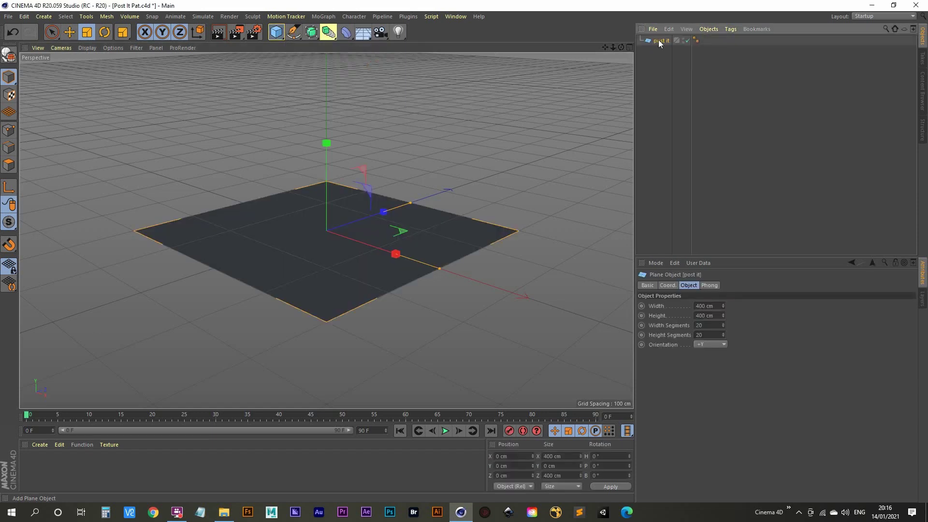
Step: Add a Figure primitive at the origin as a scale reference for the post it plane
click(276, 34)
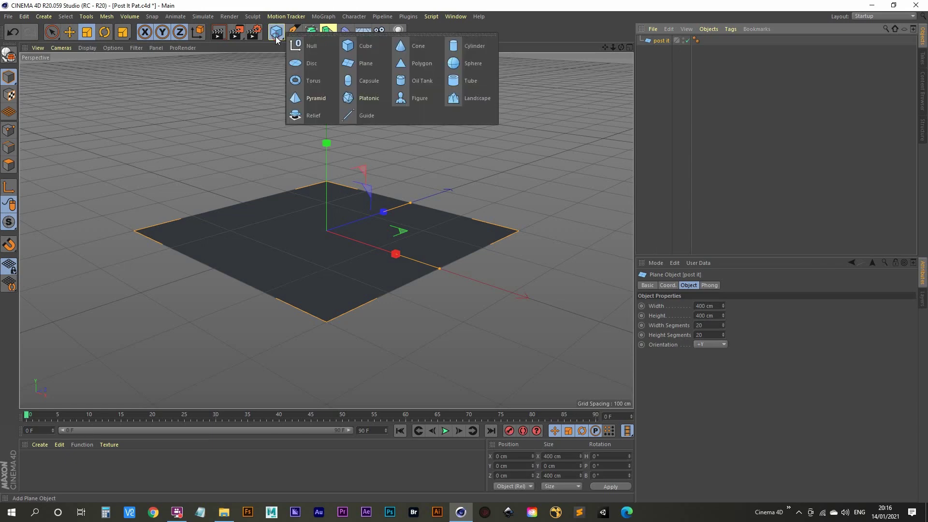
click(418, 97)
alt+drag(313, 233, 326, 245)
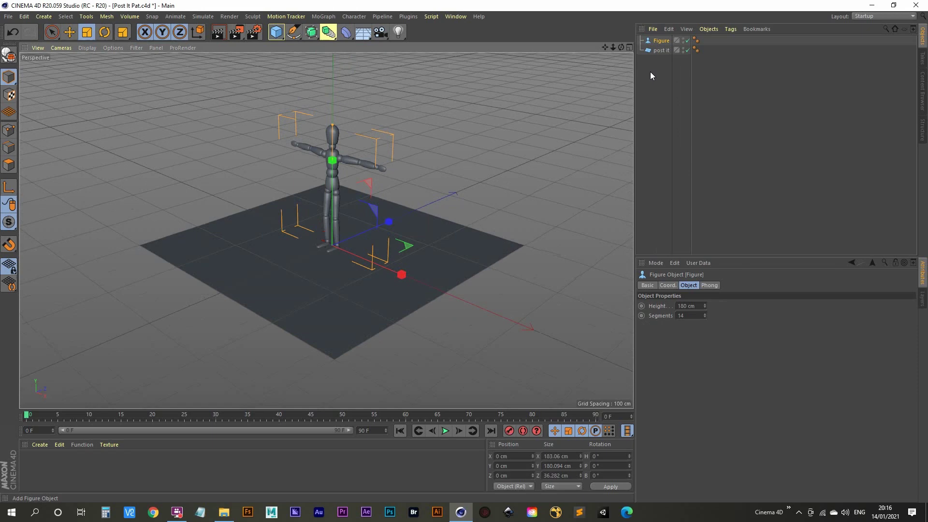
Step: Set the post it plane's width and height to 8 cm each
click(661, 50)
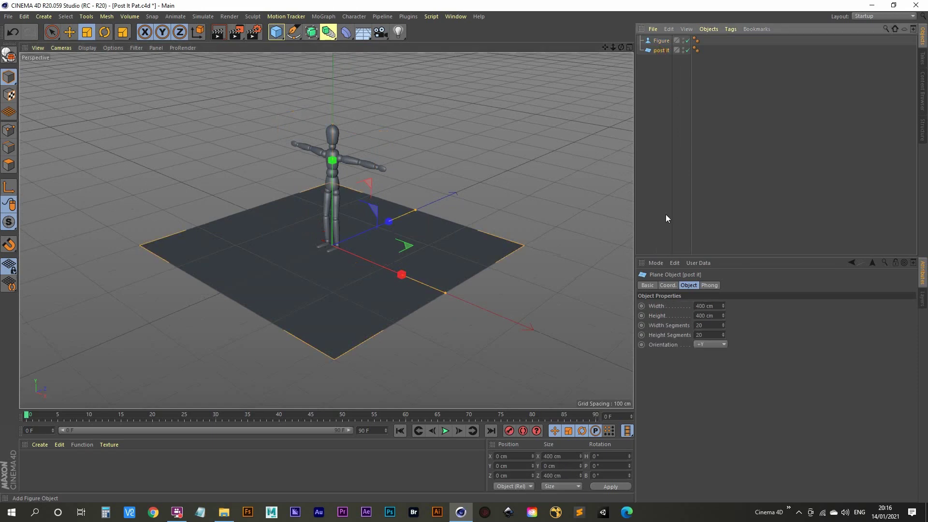
click(718, 305)
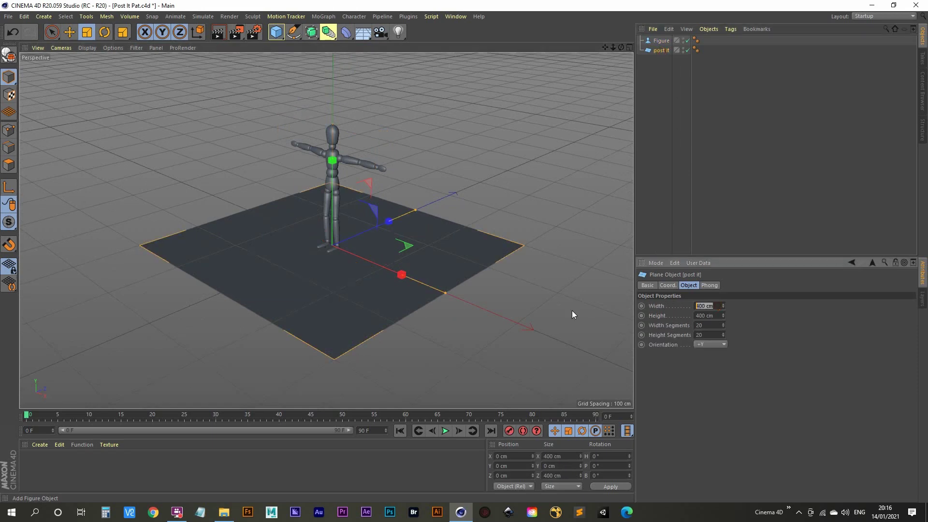
text(8)
key(Tab)
text(8)
key(Tab)
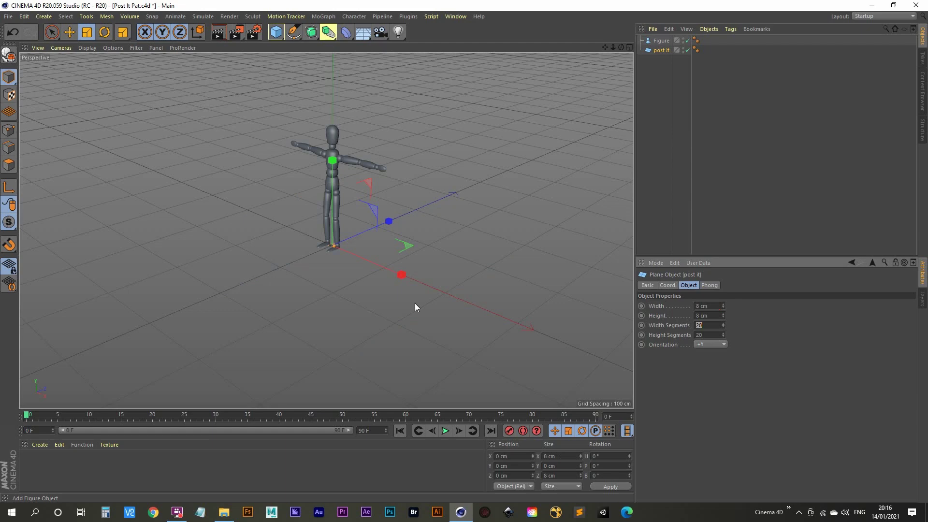
Step: Show mesh lines on the shaded objects and set the post it plane's width and height segments to 2 each
scroll(336, 248, up, 10)
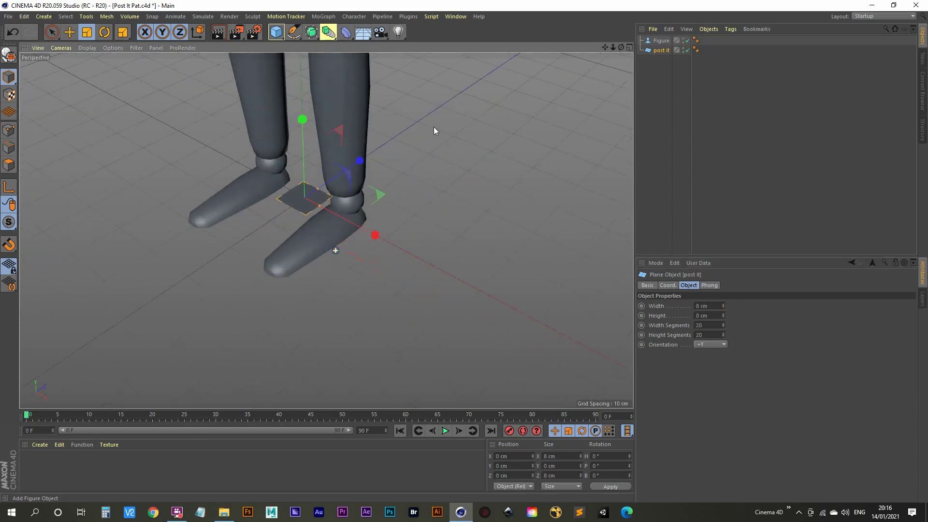
scroll(317, 241, up, 5)
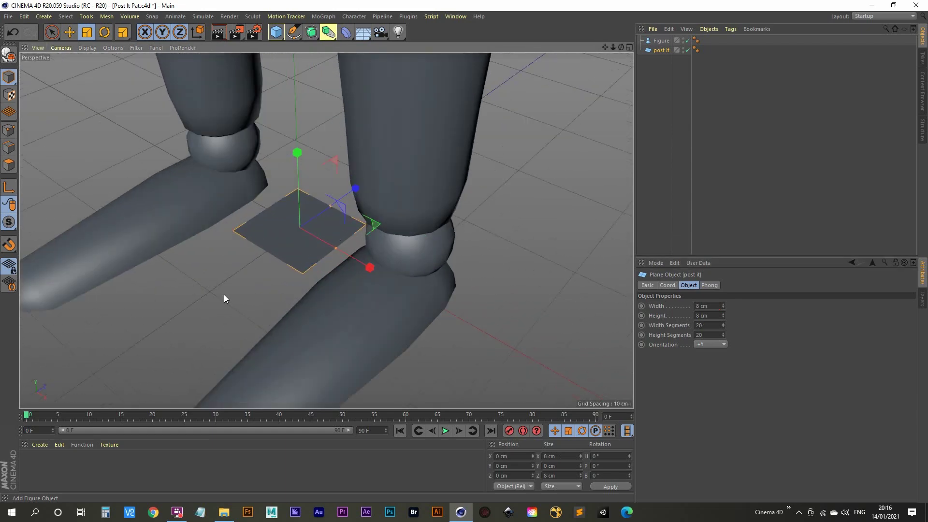
key(n)
key(b)
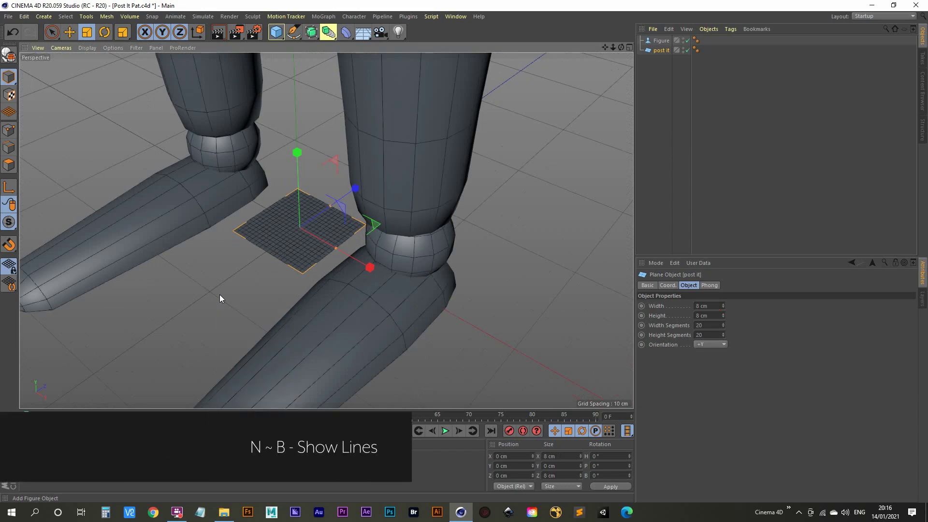
click(709, 325)
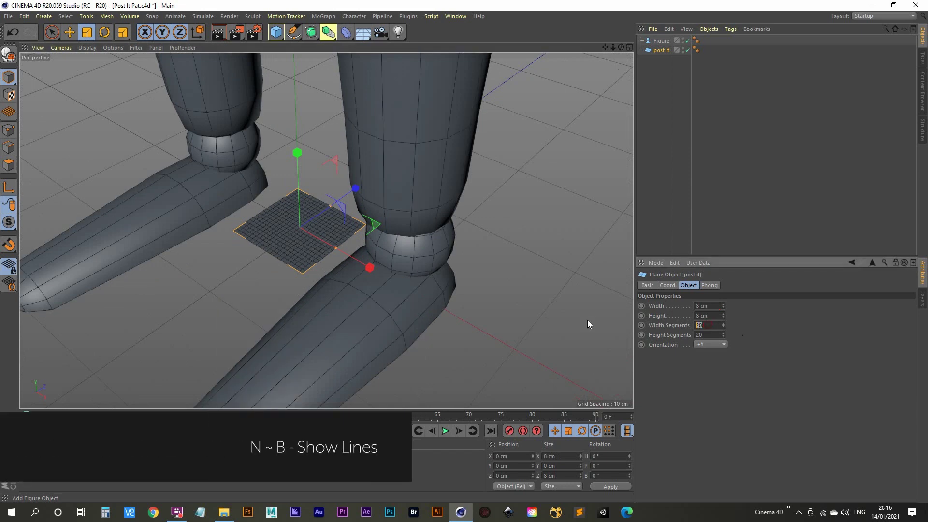
text(2)
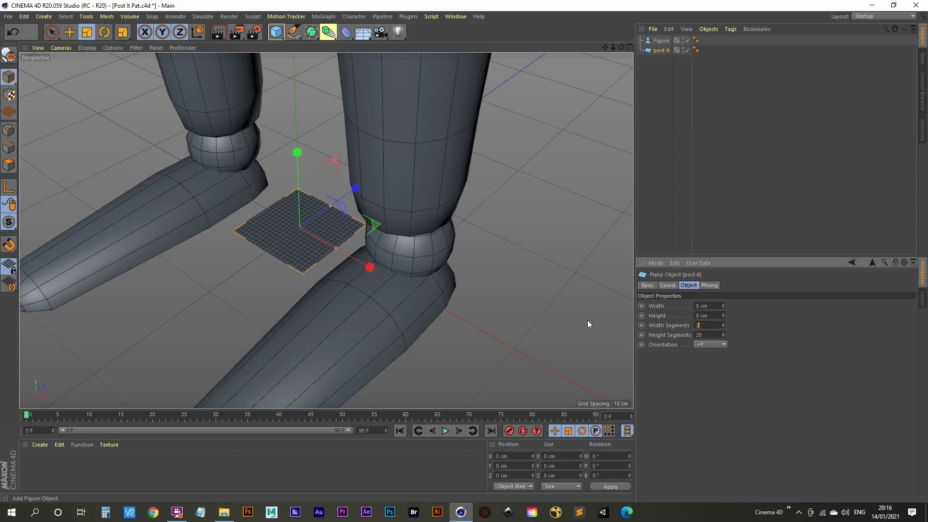
key(Tab)
text(2)
key(Tab)
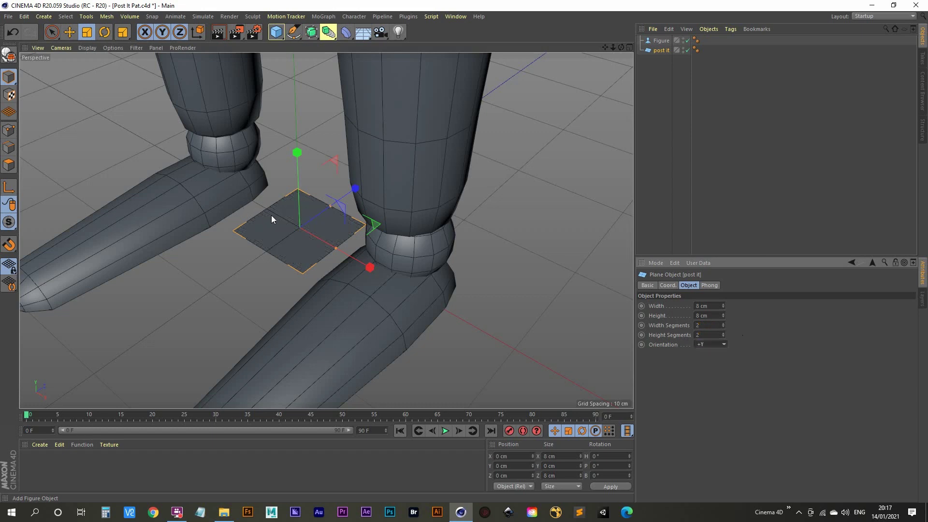
Step: Create a new material and apply it to the post it plane
alt+drag(271, 215, 292, 240)
double_click(55, 475)
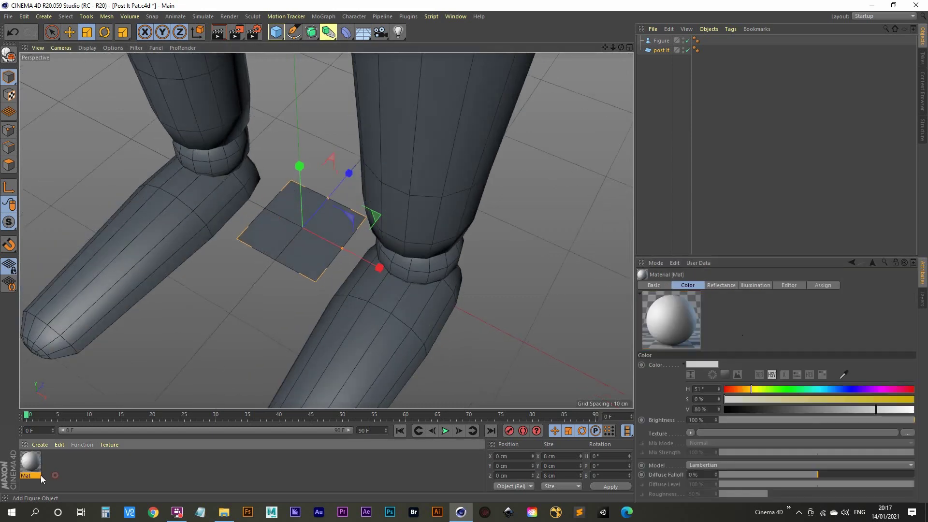
drag(28, 457, 280, 245)
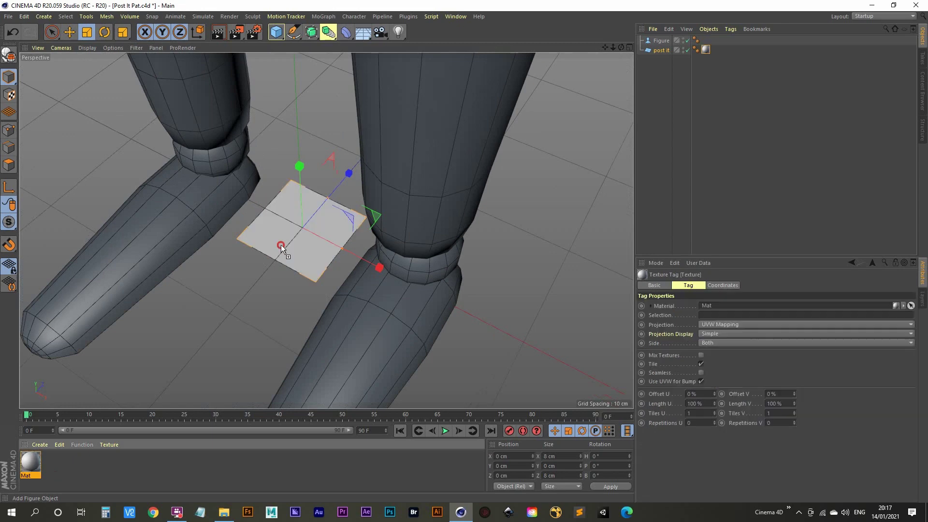
Step: Rename the material "post it" and make its color yellow with saturation and value at 100%
double_click(28, 470)
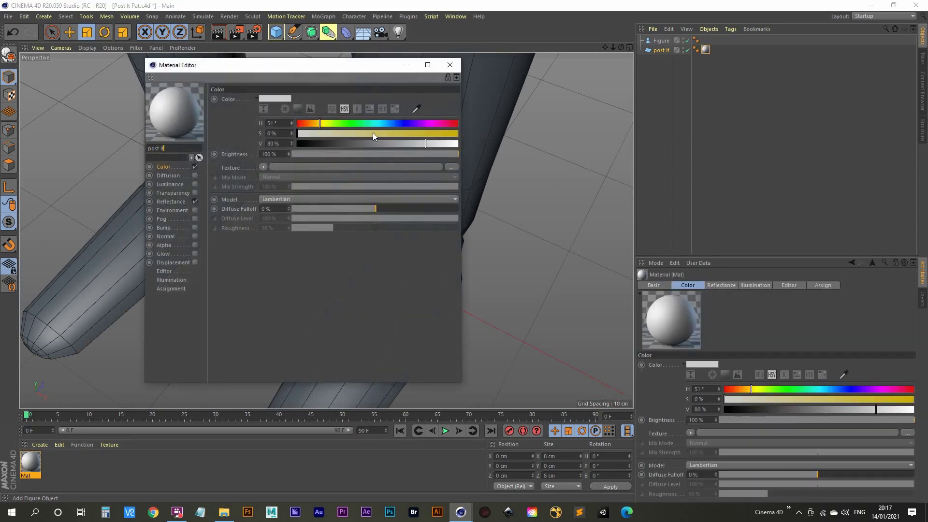
drag(336, 69, 659, 67)
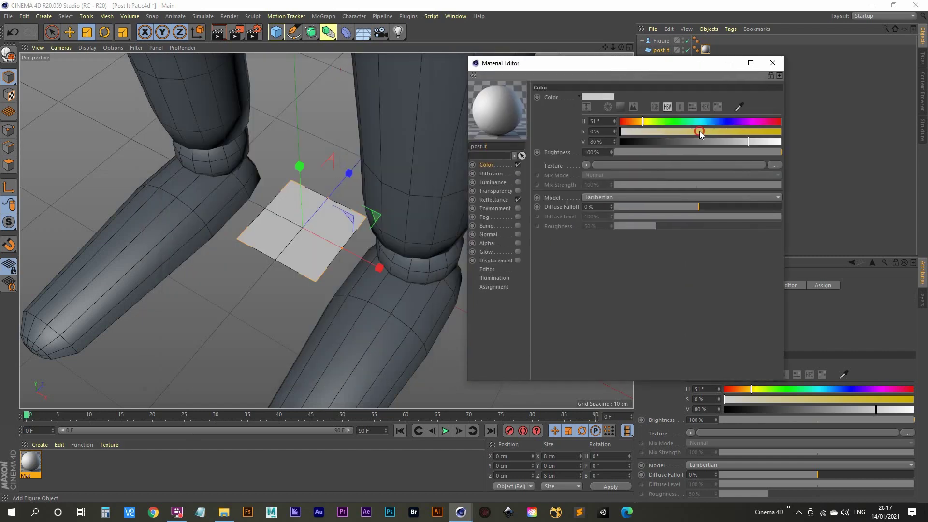
drag(699, 132, 781, 141)
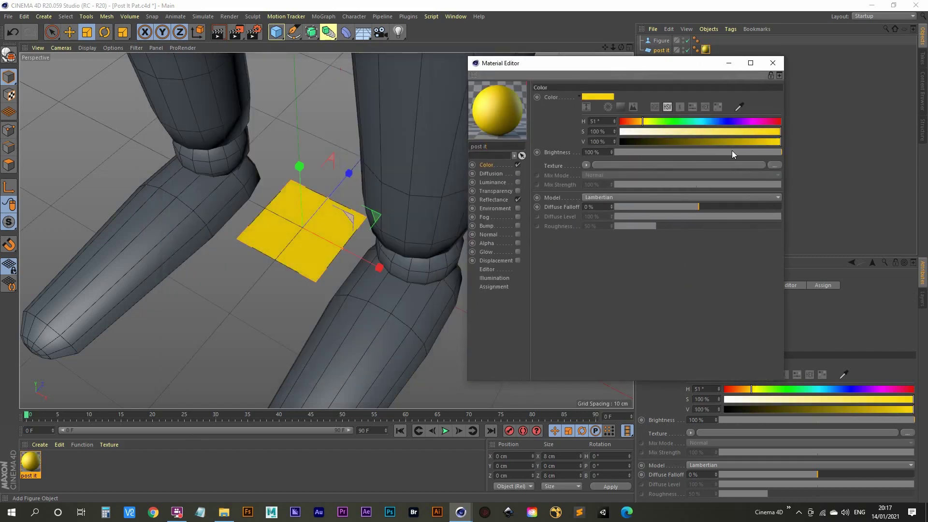
click(772, 63)
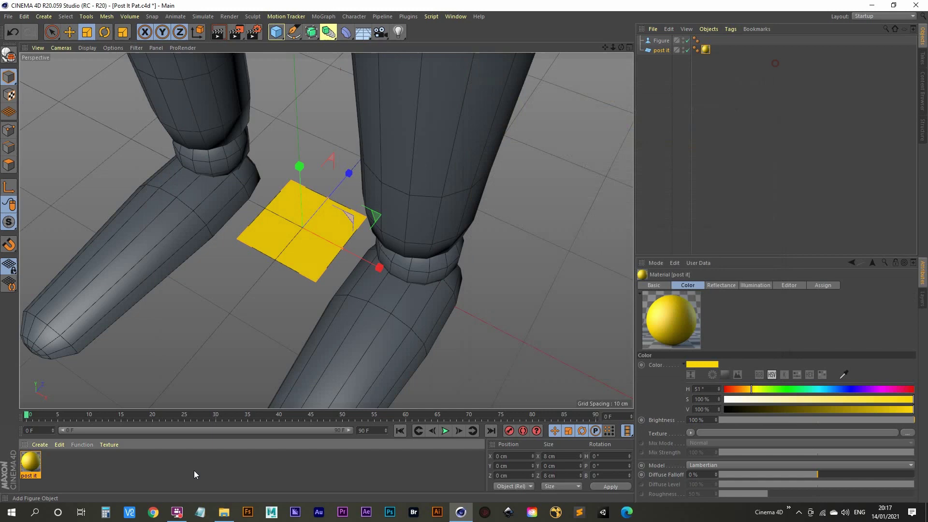
Step: Delete the Figure object from the scene
click(660, 41)
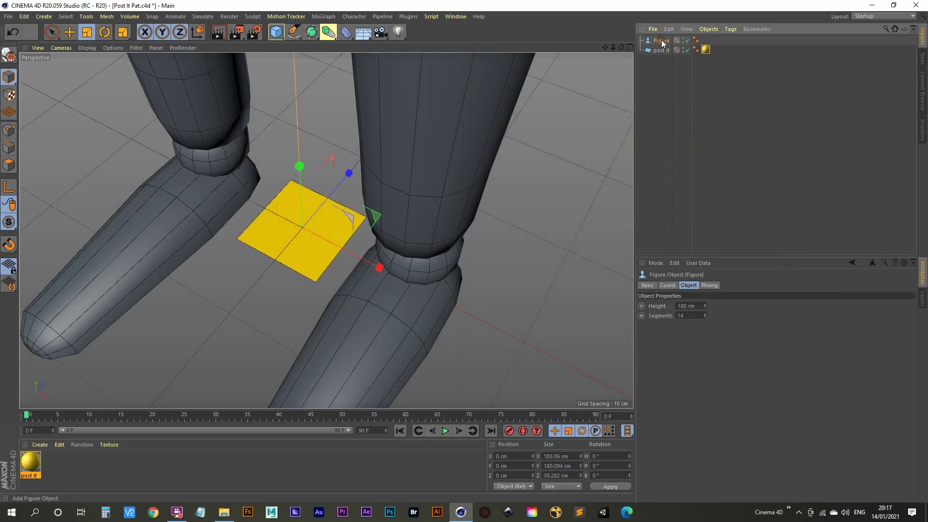
key(Delete)
alt+drag(299, 227, 298, 206)
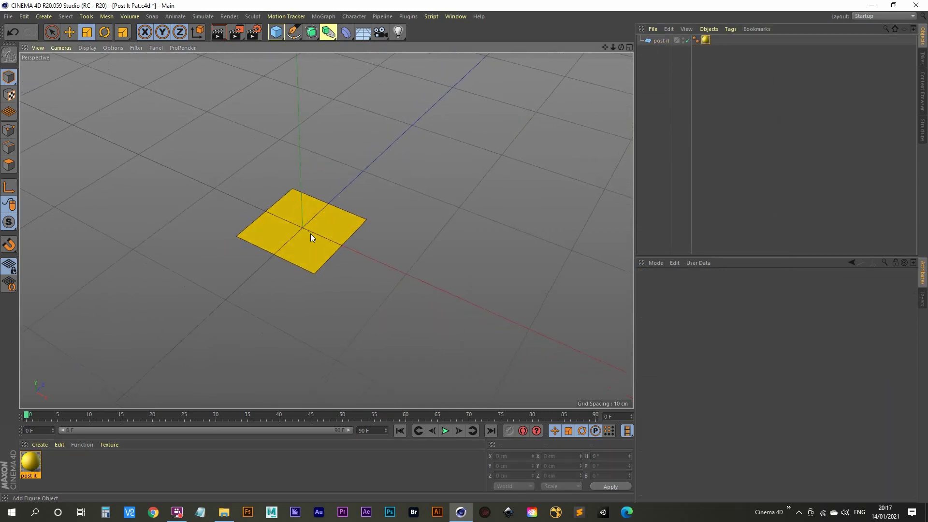
alt+right_drag(310, 233, 287, 262)
alt+middle_drag(294, 238, 284, 253)
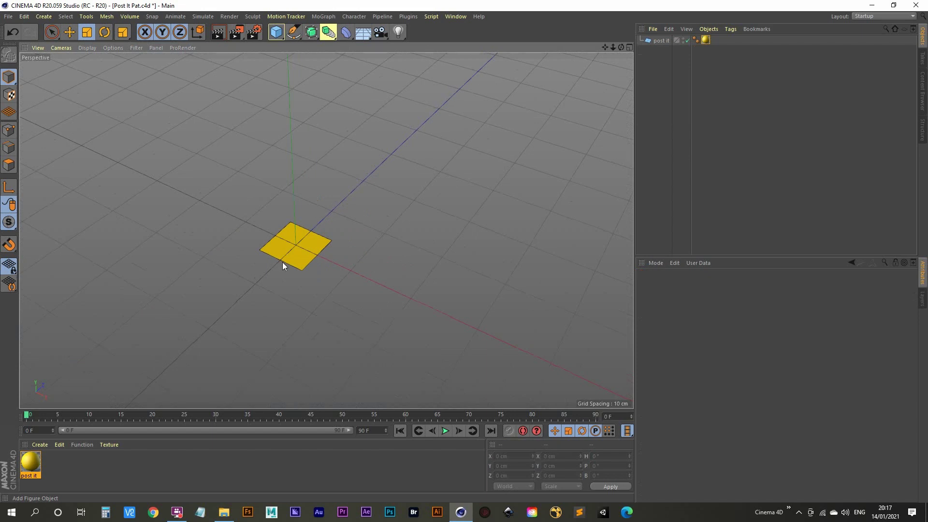
alt+middle_drag(282, 262, 288, 253)
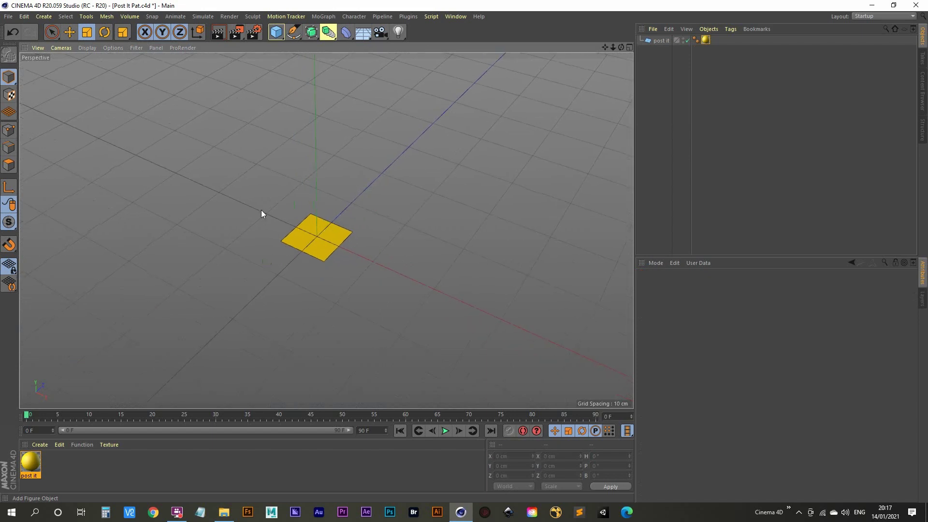
Step: Add a particle Emitter and scale it down to about 13.3 cm square around the post it plane
click(203, 16)
mouse_move(218, 53)
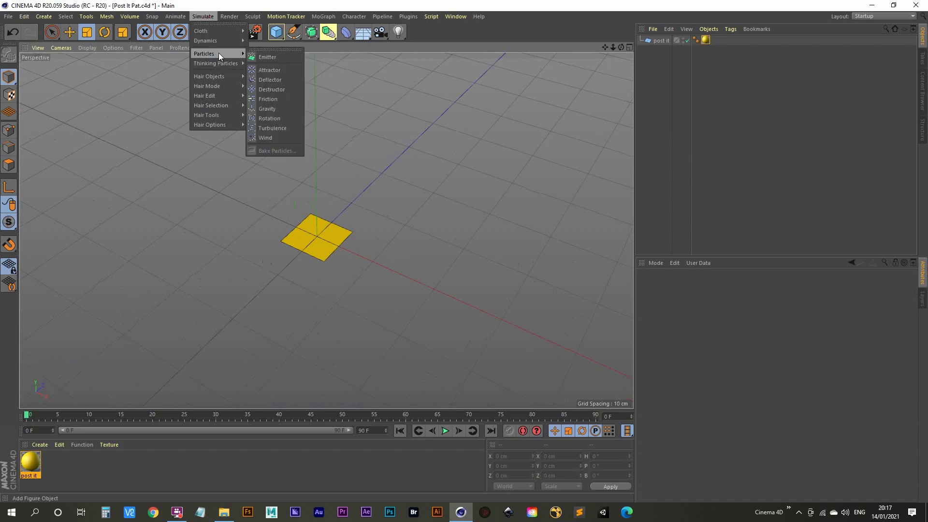
click(280, 57)
scroll(309, 193, down, 5)
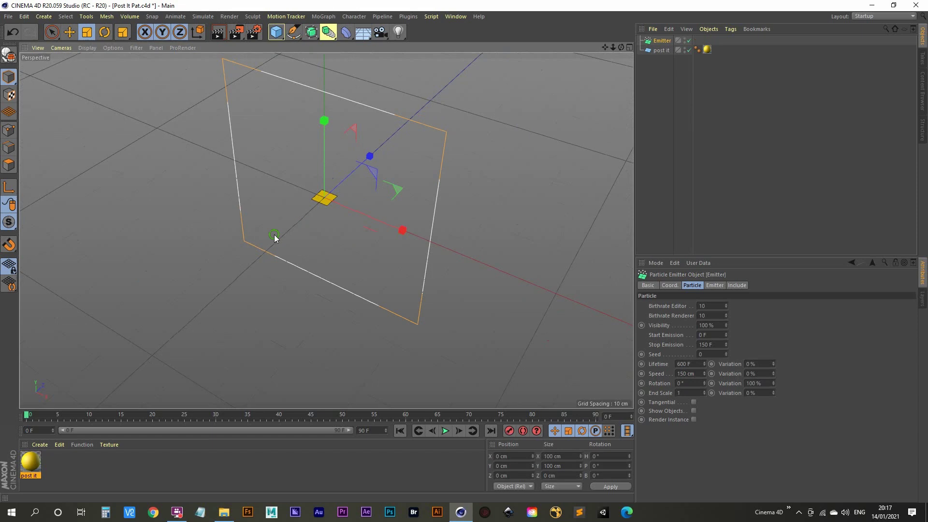
click(95, 33)
drag(149, 133, 29, 333)
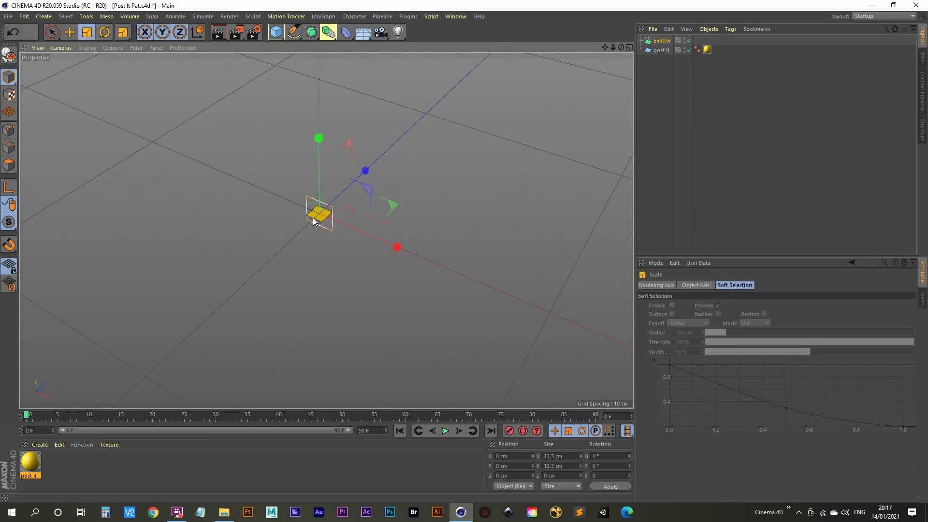
Step: Make the post it plane a child of the Emitter and play the animation to preview the particles
drag(664, 52, 666, 42)
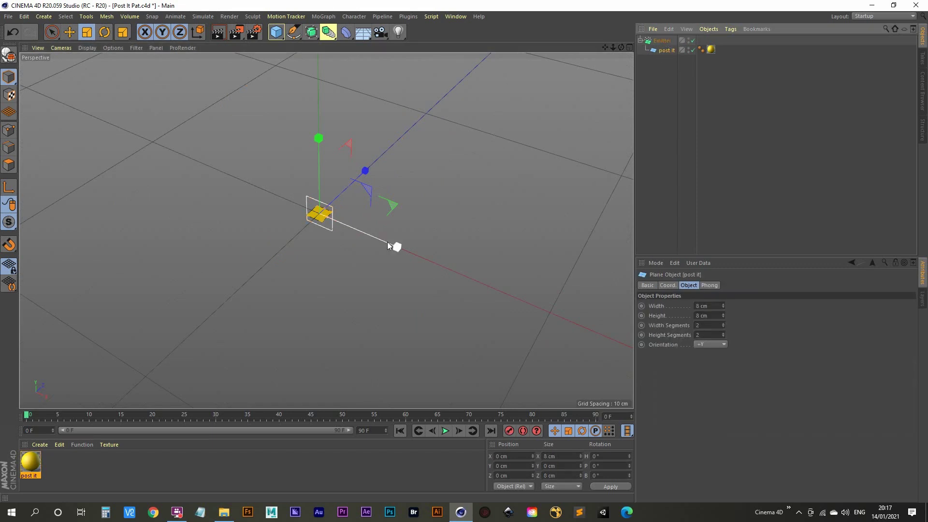
alt+middle_drag(329, 236, 319, 257)
scroll(319, 230, up, 5)
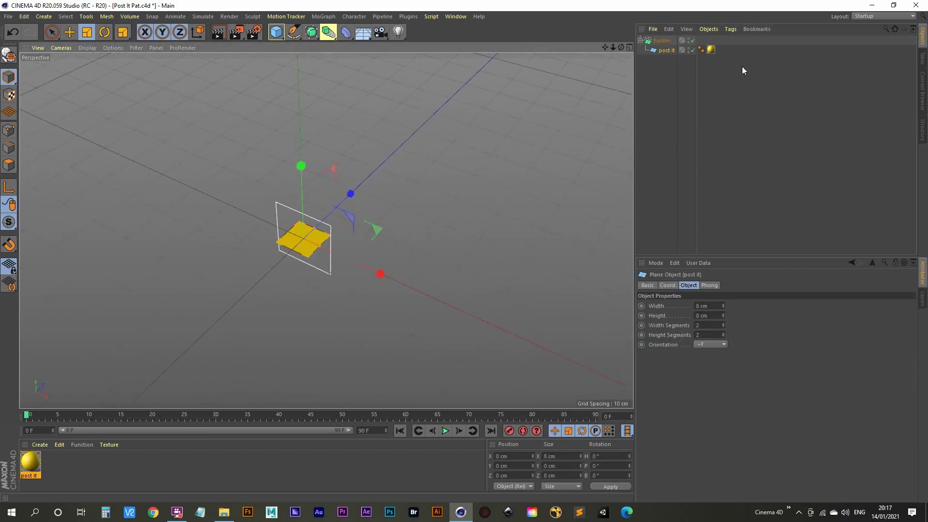
click(444, 431)
alt+drag(321, 244, 428, 203)
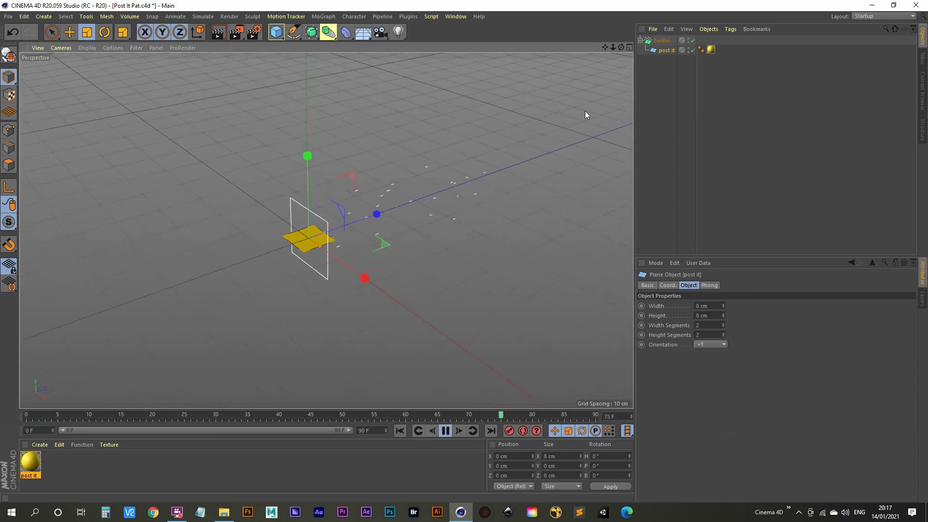
Step: Enable Show Objects on the Emitter and set its editor and renderer birthrates to 4
click(665, 41)
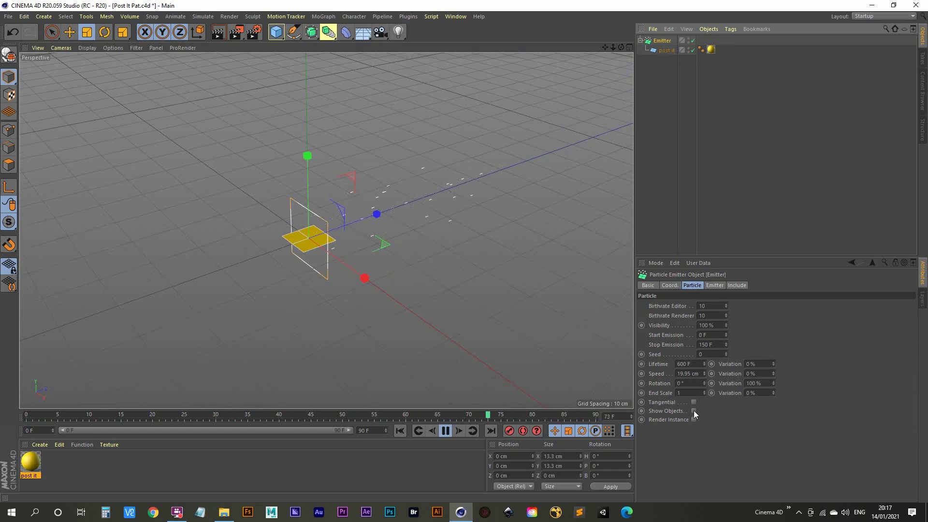
click(693, 411)
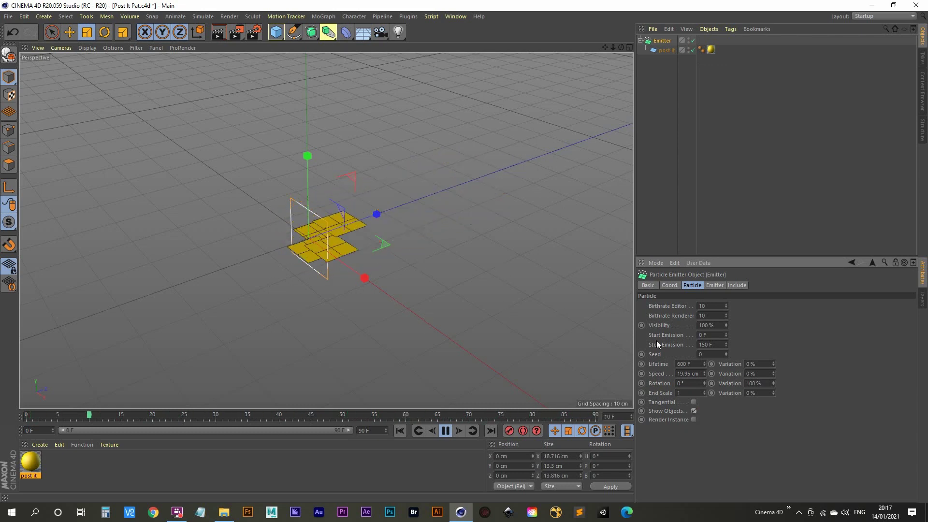
drag(717, 306, 529, 308)
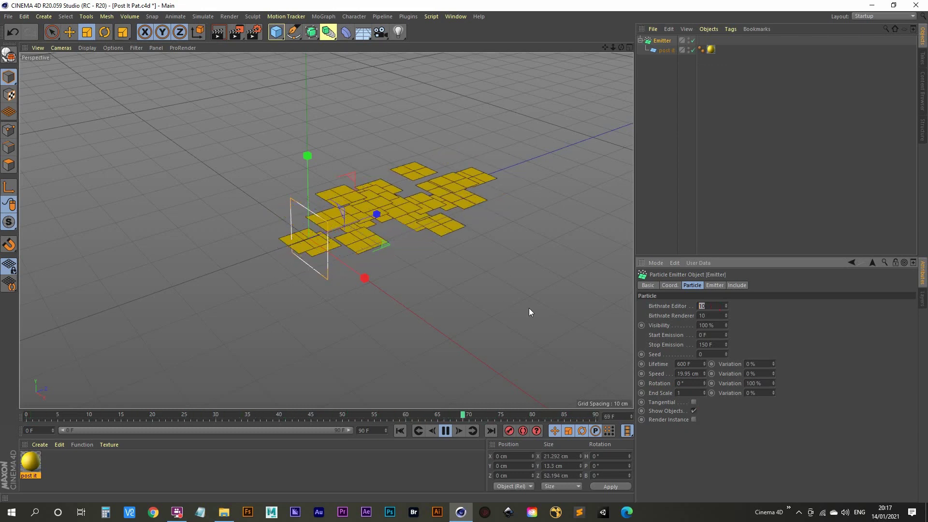
text(4)
key(Tab)
text(4)
key(Tab)
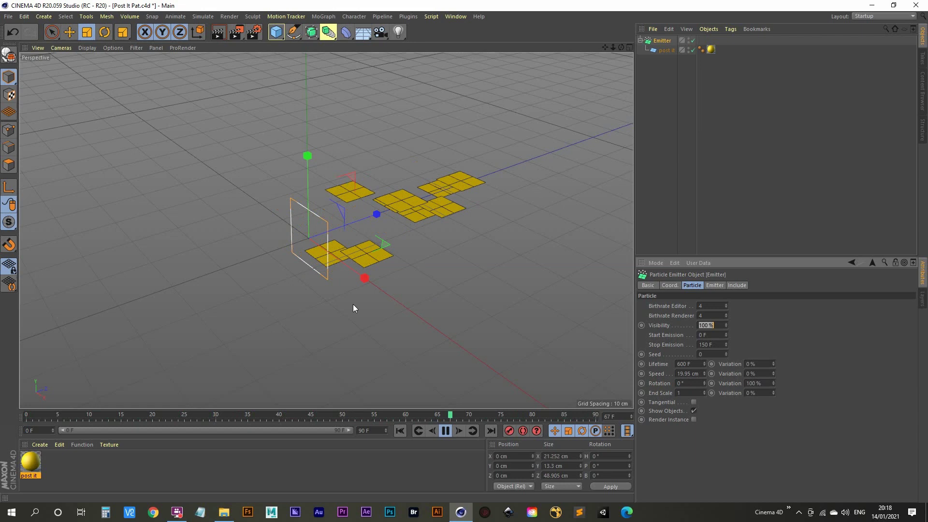
scroll(290, 275, down, 5)
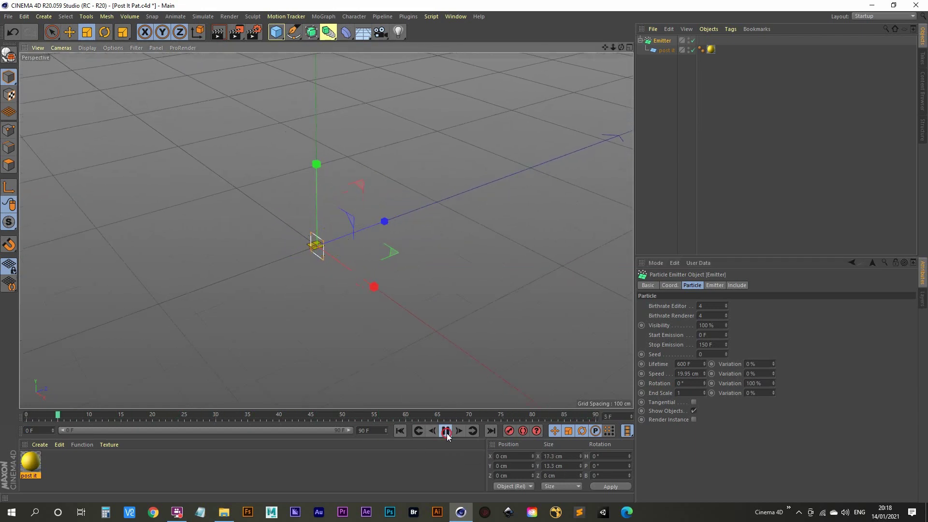
Step: Raise the Emitter along the Y axis to about 105 cm above the grid
alt+middle_drag(290, 251, 297, 244)
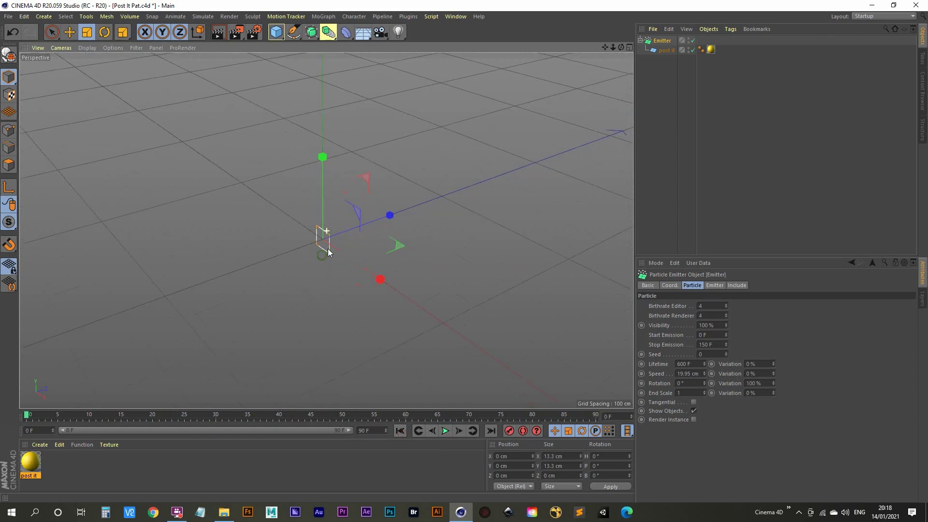
click(65, 35)
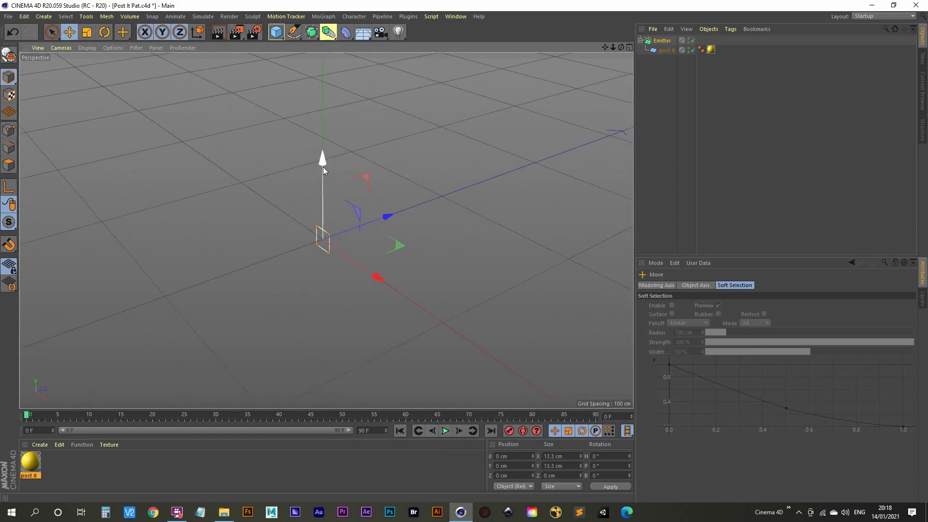
alt+drag(323, 166, 313, 253)
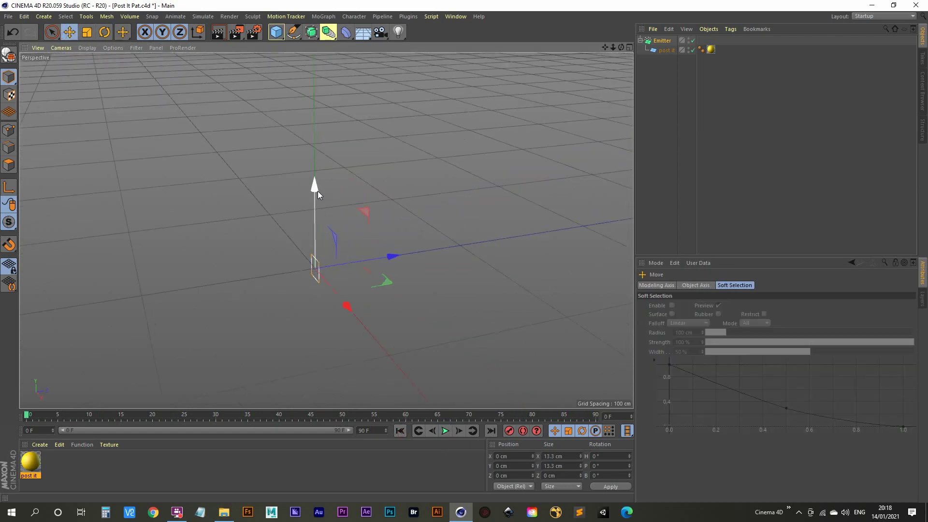
drag(317, 193, 314, 12)
alt+right_drag(323, 212, 327, 253)
alt+middle_drag(326, 252, 317, 302)
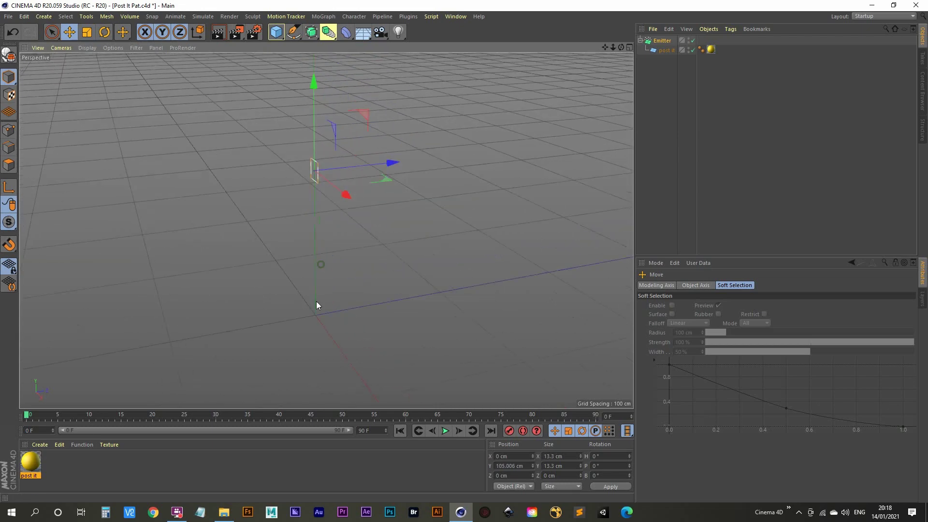
Step: Add a Plane at the origin and set its width and height segments to 1
click(275, 32)
click(368, 61)
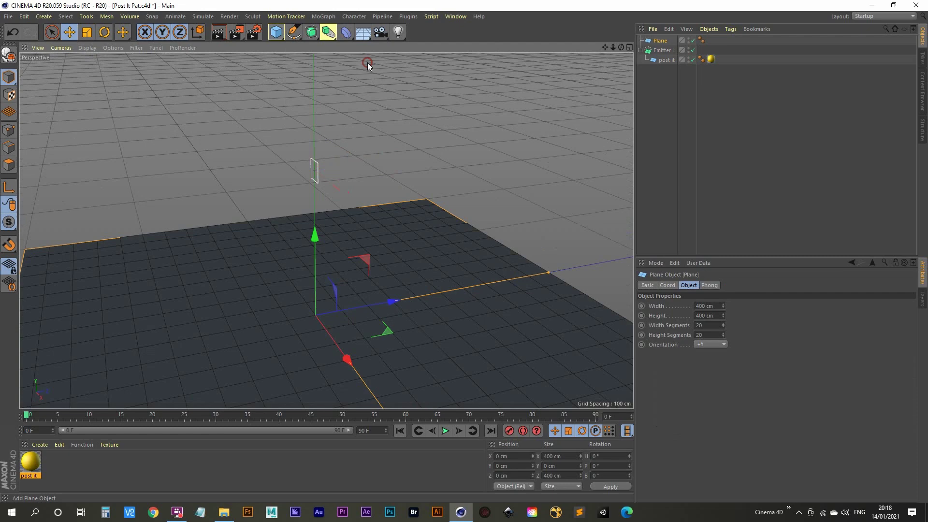
alt+middle_drag(289, 283, 325, 233)
alt+right_drag(300, 281, 321, 270)
alt+drag(318, 273, 317, 290)
drag(716, 328, 607, 320)
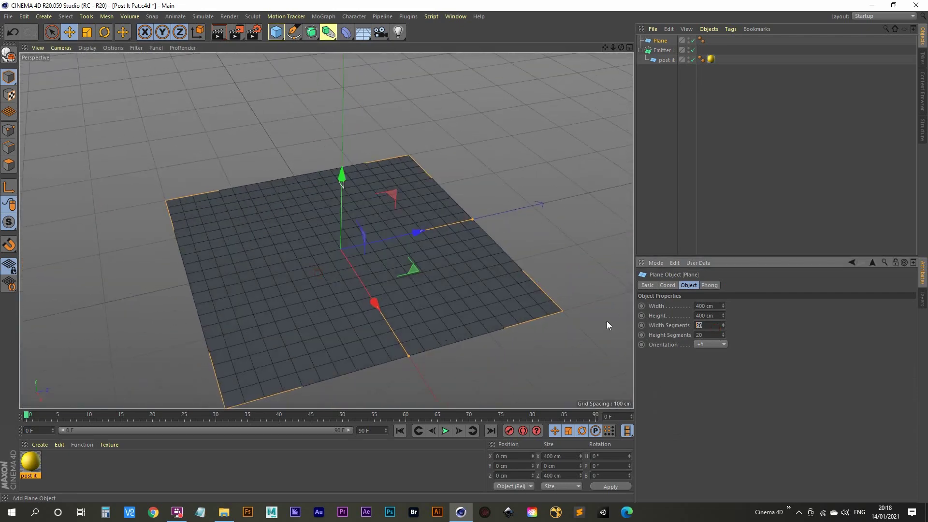
text(1)
key(Tab)
text(1)
key(Tab)
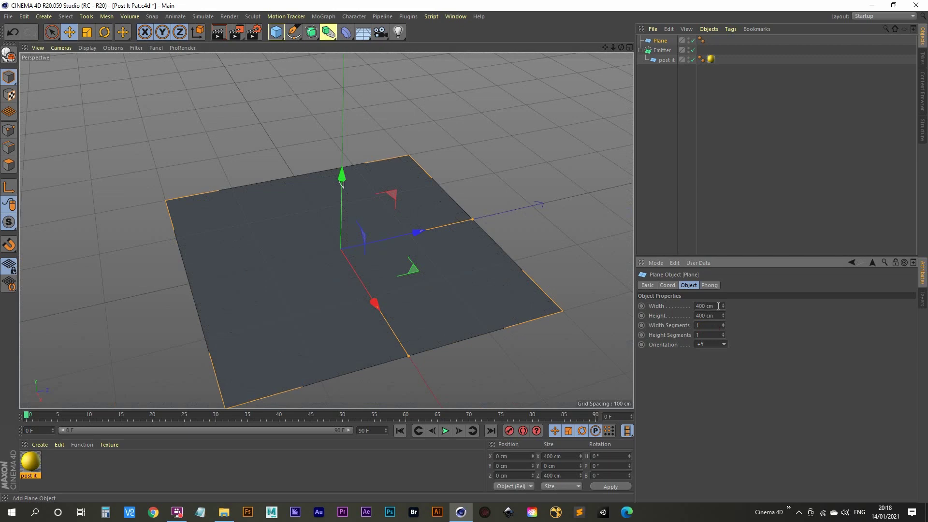
Step: Stretch the plane along its X axis to a width of about 834 cm
double_click(718, 306)
mouse_move(474, 224)
mouse_down()
mouse_move(552, 195)
mouse_move(364, 335)
mouse_move(441, 319)
mouse_move(430, 234)
mouse_move(361, 312)
mouse_up()
key(ctrl+z)
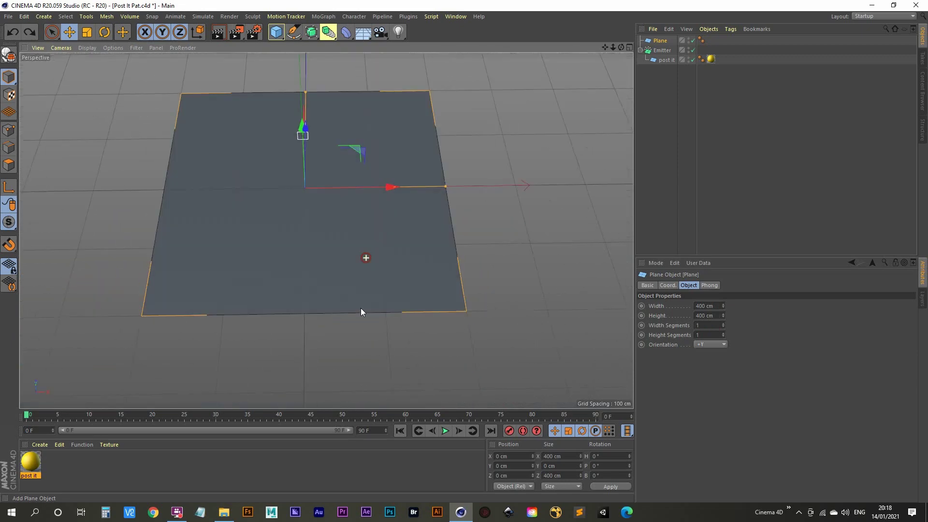
drag(442, 188, 328, 237)
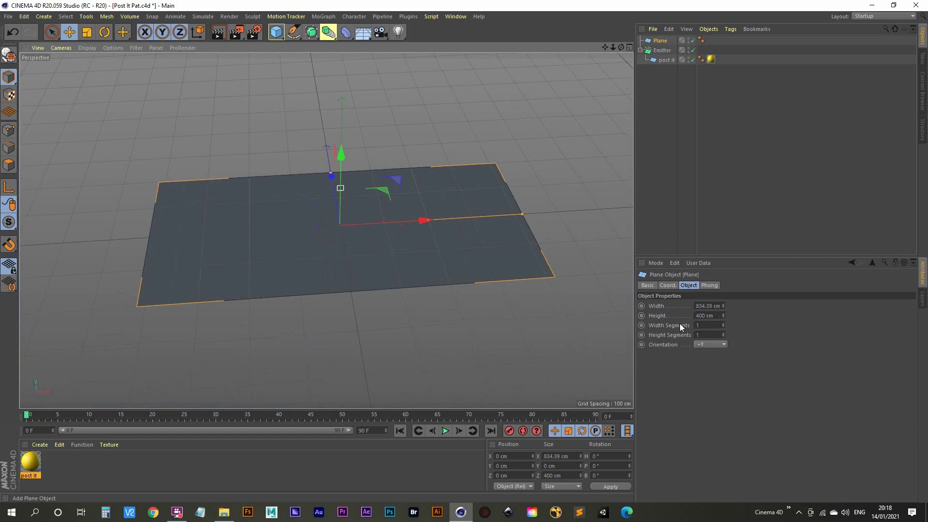
double_click(715, 305)
double_click(73, 472)
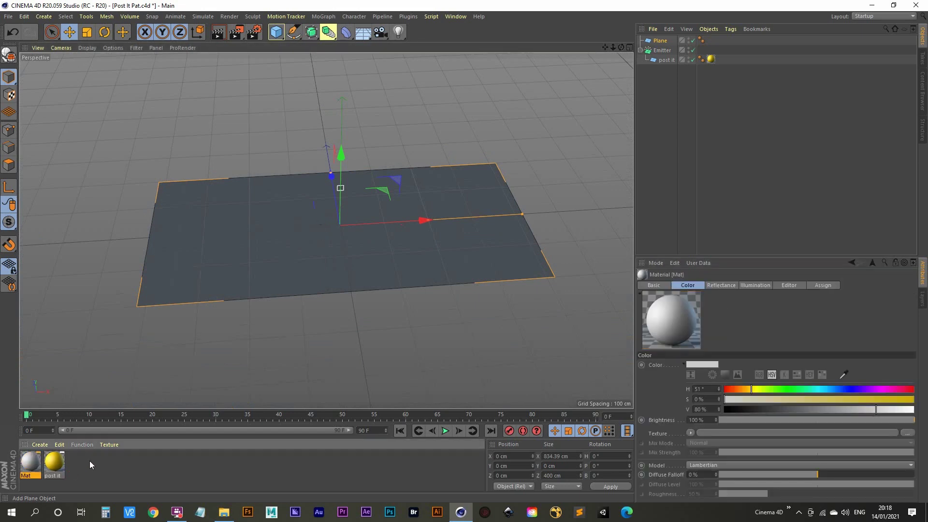
key(f)
key(l)
key(o)
key(o)
key(r)
key(ctrl+z)
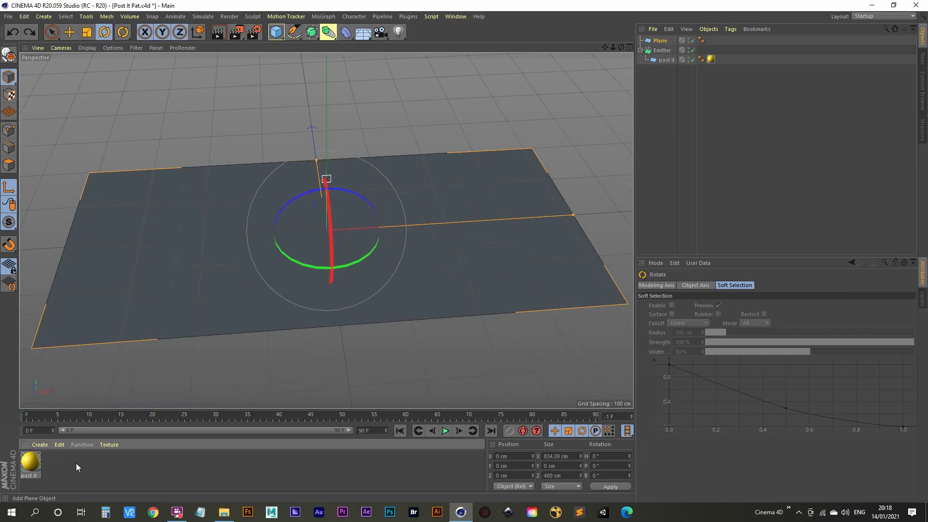
Step: Create a new material named floor and brighten its colour to a V value of 93%
double_click(65, 468)
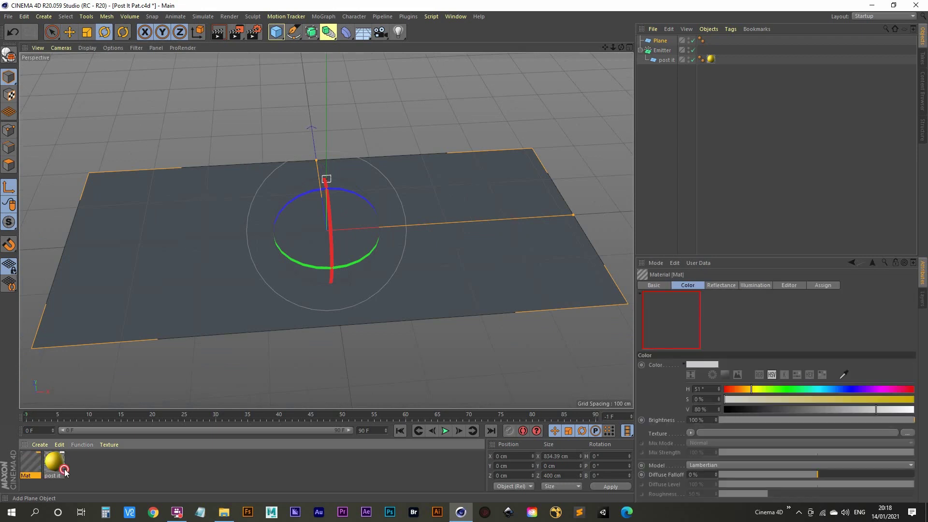
double_click(31, 463)
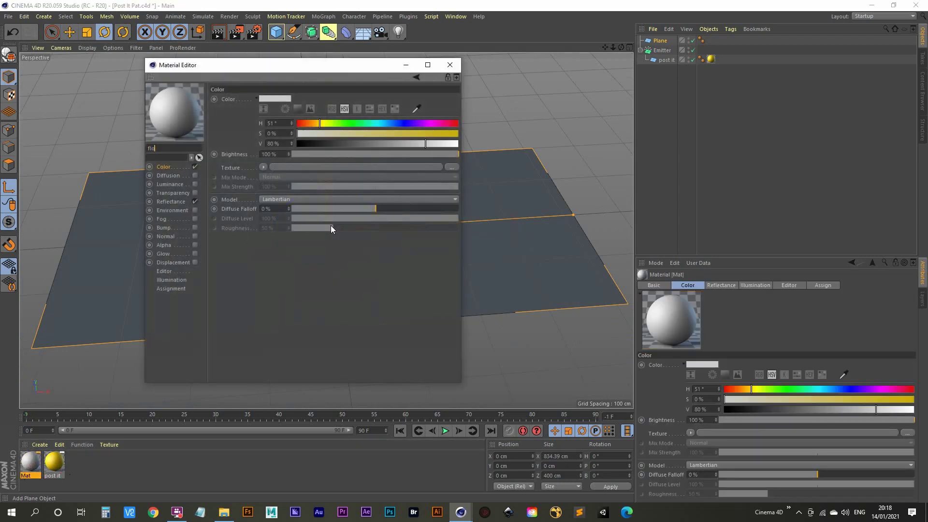
click(447, 143)
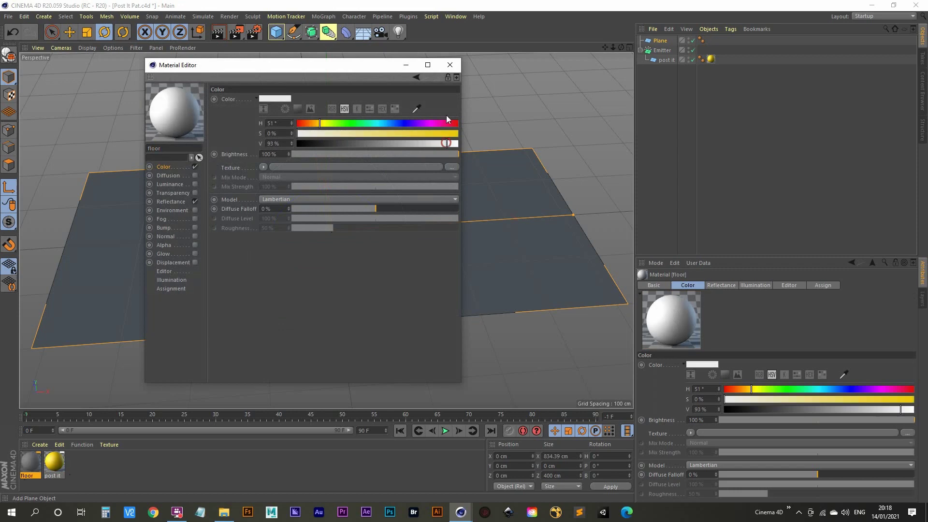
click(449, 64)
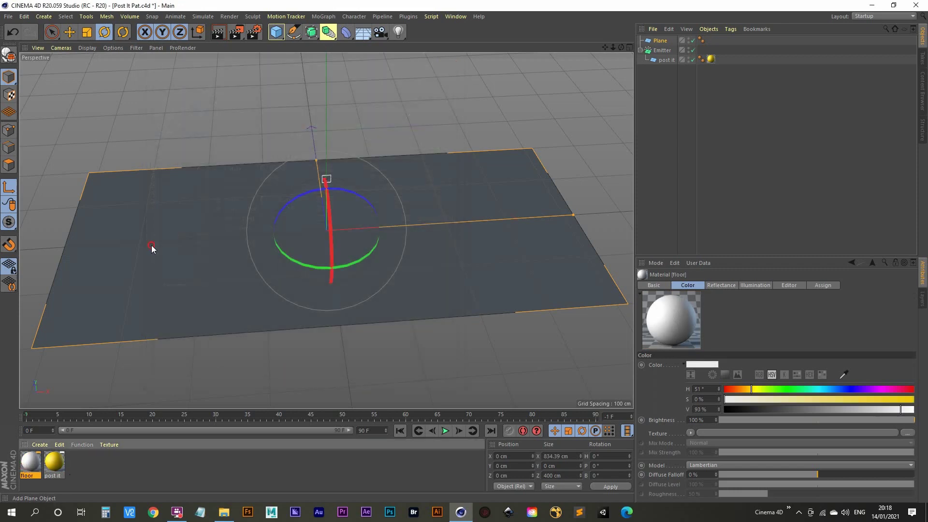
Step: Apply the floor material to the large plane and rename that plane to floor
drag(151, 249, 152, 250)
double_click(660, 41)
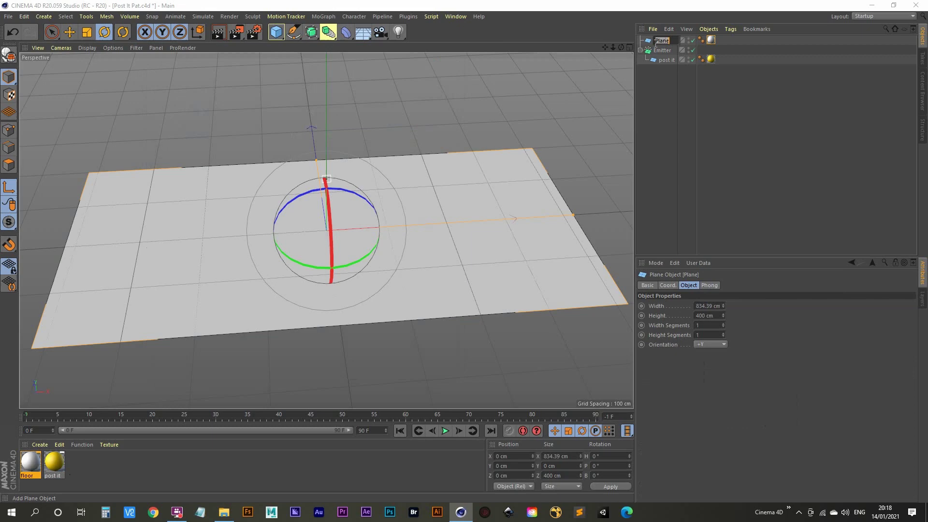
text(floor)
key(Return)
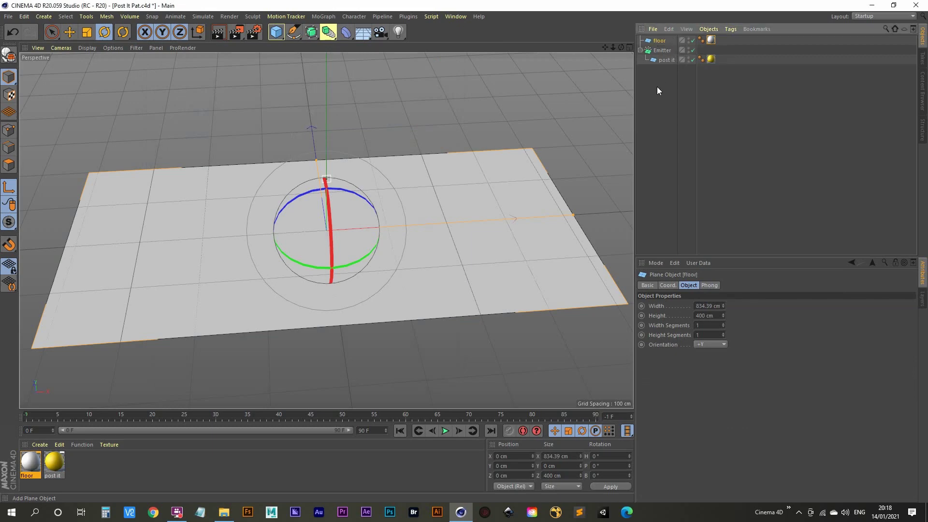
Step: Play the animation to preview the emitted post-it notes above the floor
mouse_move(351, 237)
alt+mouse_down()
mouse_move(426, 199)
mouse_move(367, 232)
alt+mouse_up()
scroll(366, 232, up, 6)
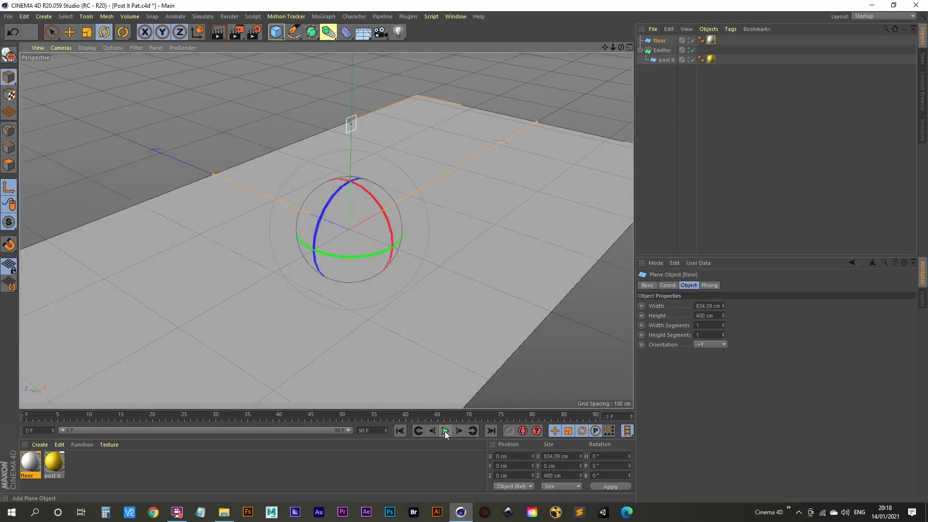
click(445, 431)
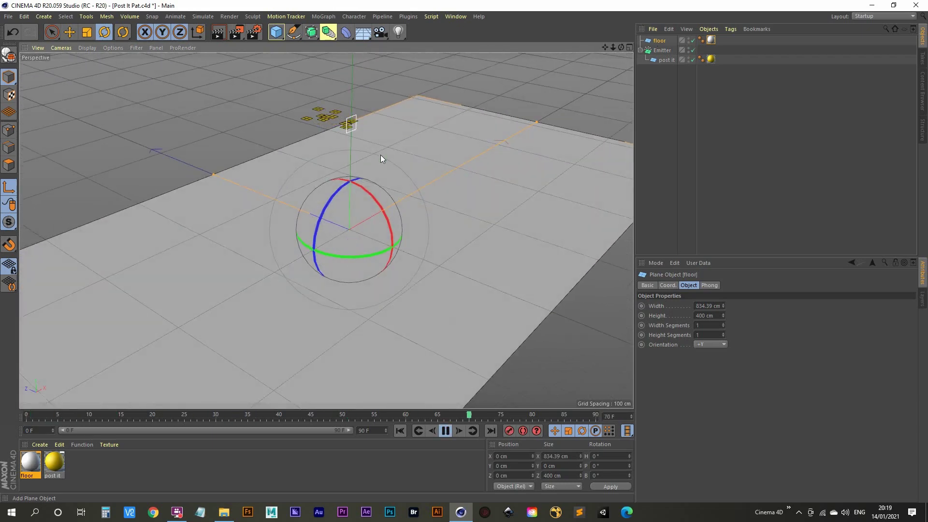
Step: Try a Rigid Body simulation tag on the post it plane, rewind the animation and remove the tag
click(667, 60)
right_click(668, 58)
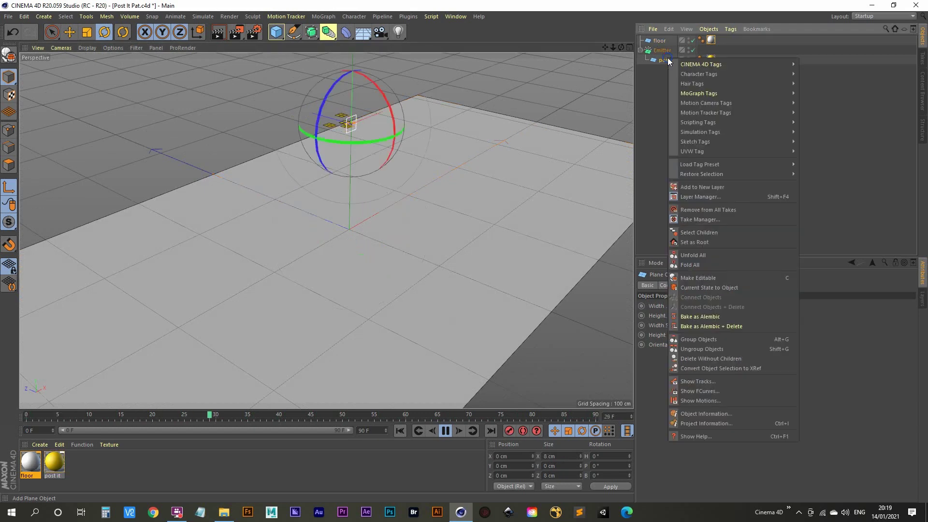
mouse_move(727, 129)
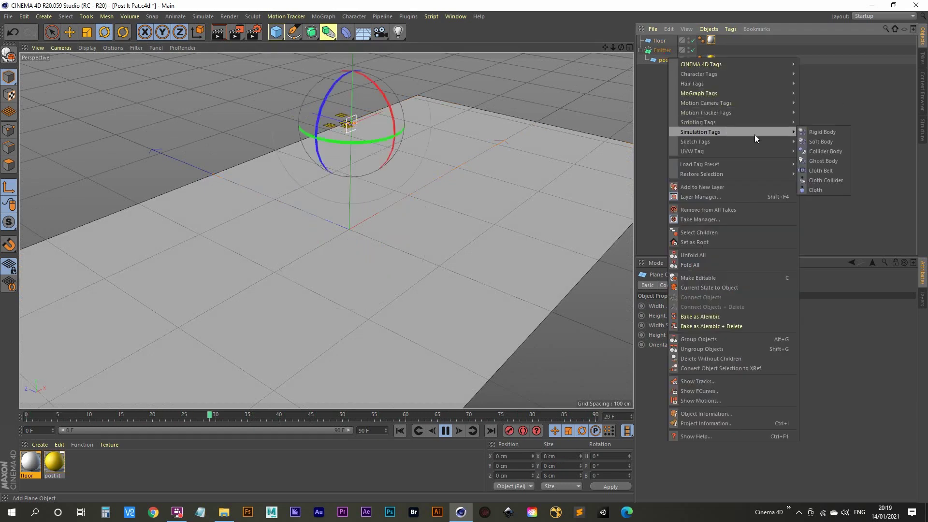
click(824, 129)
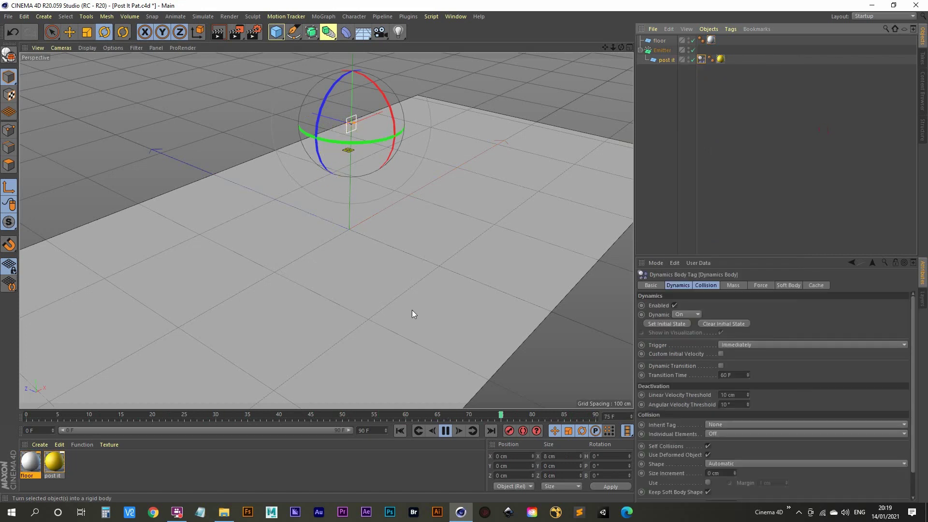
click(445, 430)
click(399, 430)
key(Delete)
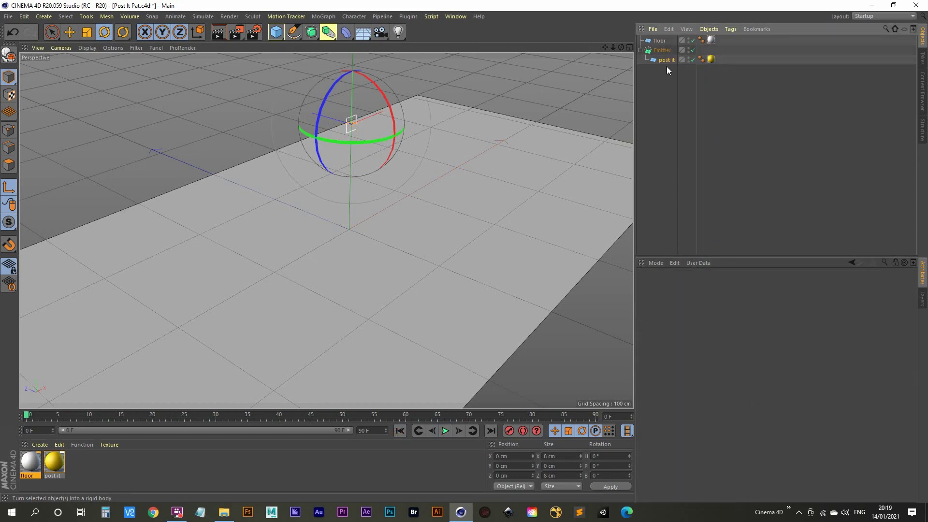
Step: Add a Soft Body simulation tag to the post it plane and play the animation to check its fall
right_click(670, 59)
mouse_move(718, 135)
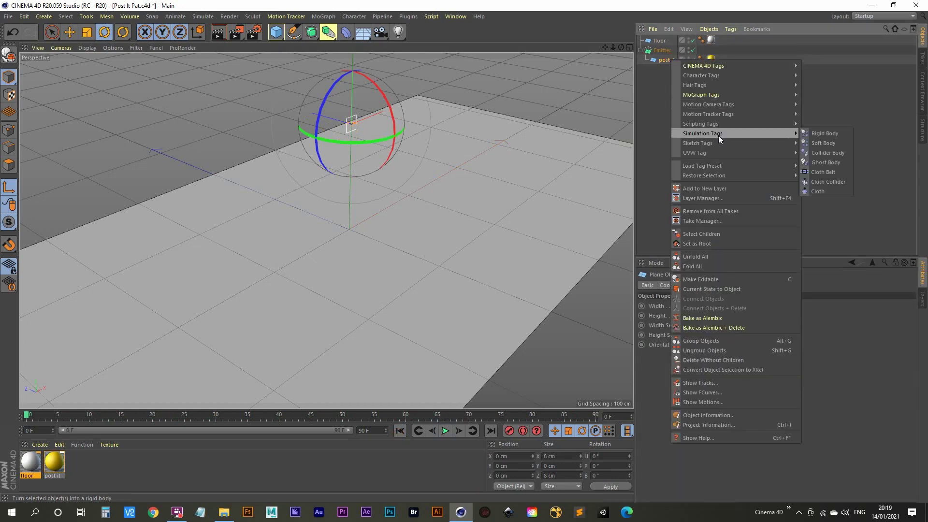
click(828, 143)
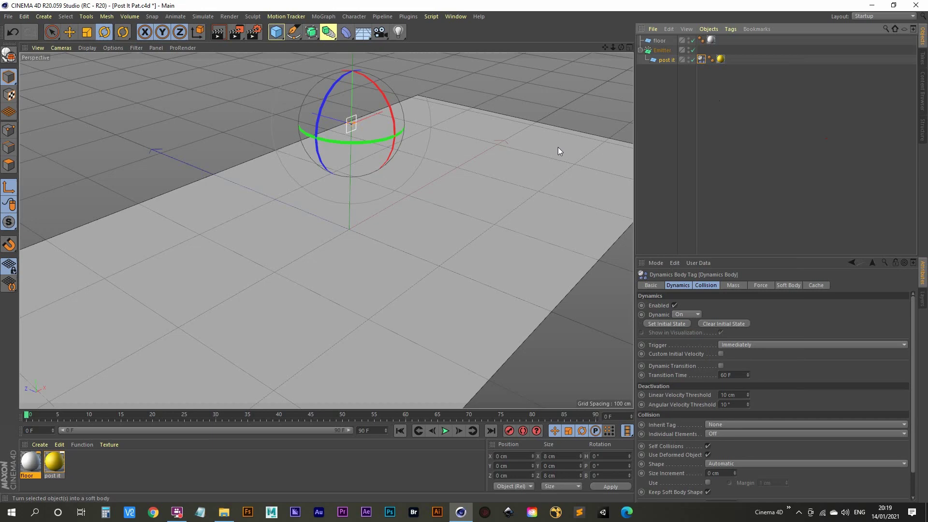
click(444, 430)
mouse_move(366, 254)
alt+mouse_down()
mouse_move(363, 238)
mouse_move(337, 248)
mouse_move(353, 278)
mouse_move(324, 185)
mouse_move(381, 292)
mouse_move(368, 273)
mouse_move(372, 288)
alt+mouse_up()
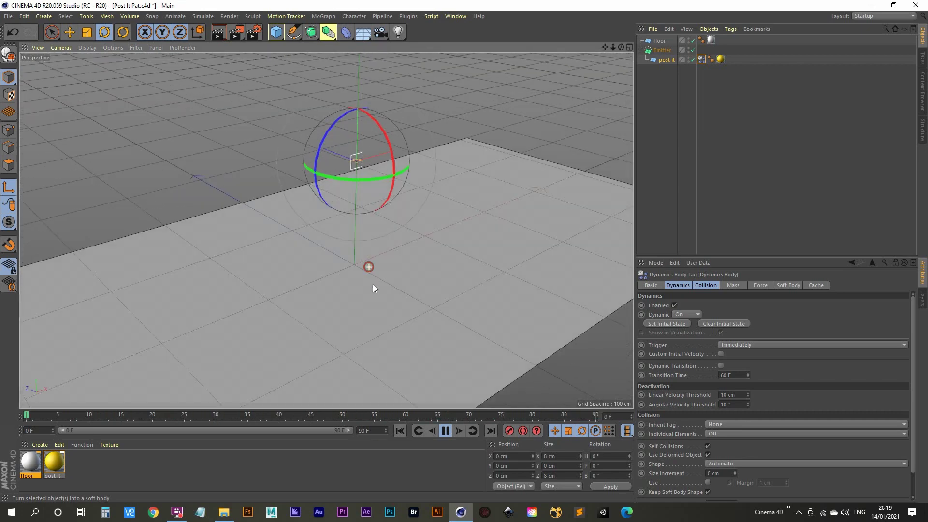
Step: Add a Collider Body simulation tag to the floor and watch how the notes collide with it
right_click(661, 42)
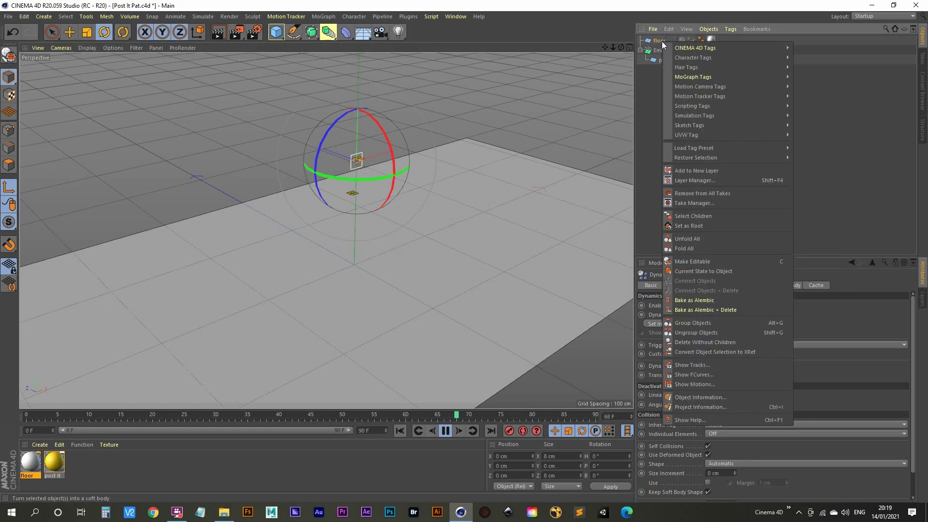
mouse_move(729, 116)
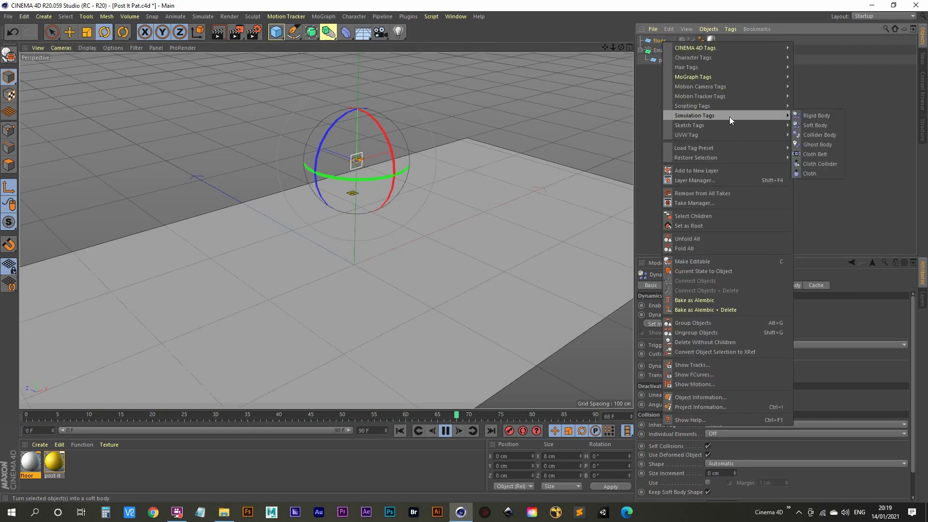
click(828, 136)
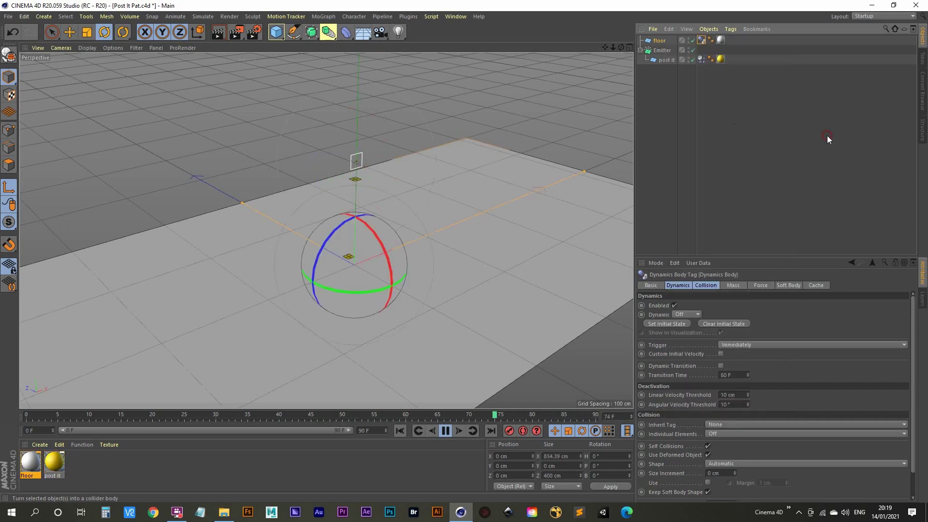
alt+drag(358, 282, 341, 233)
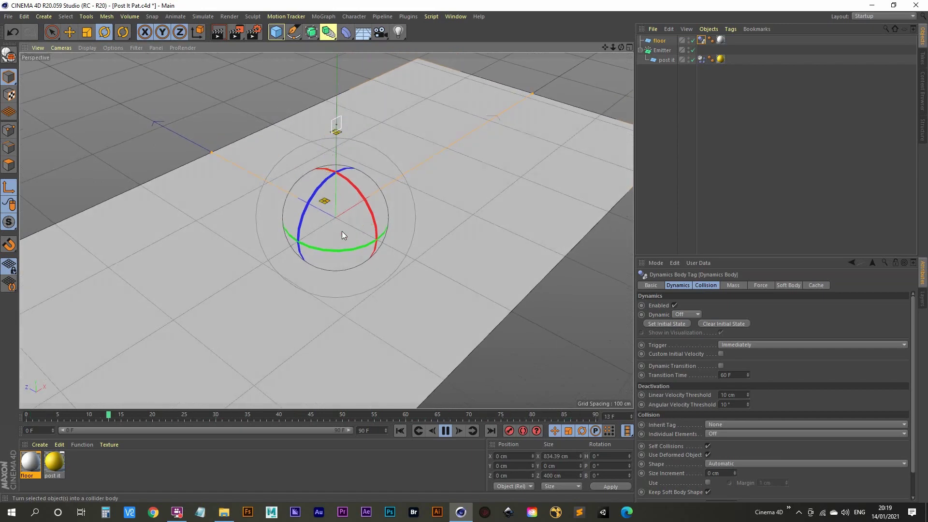
alt+drag(362, 299, 357, 230)
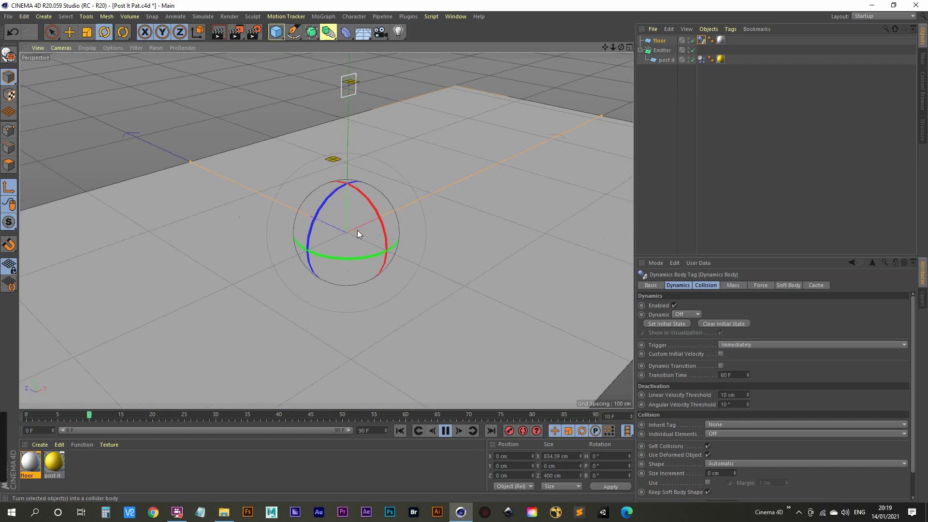
Step: Look up the help entry for Steps per Frame in the project's expert Dynamics settings
key(ctrl+d)
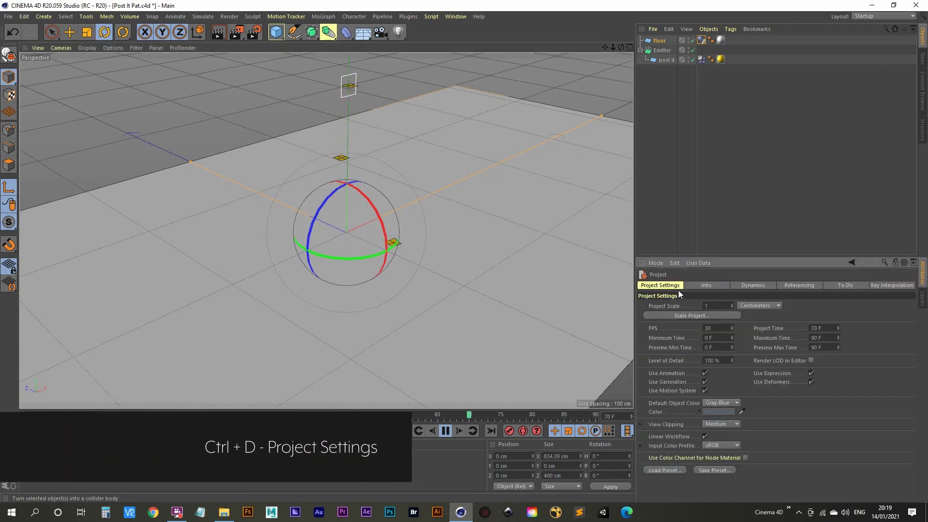
click(743, 285)
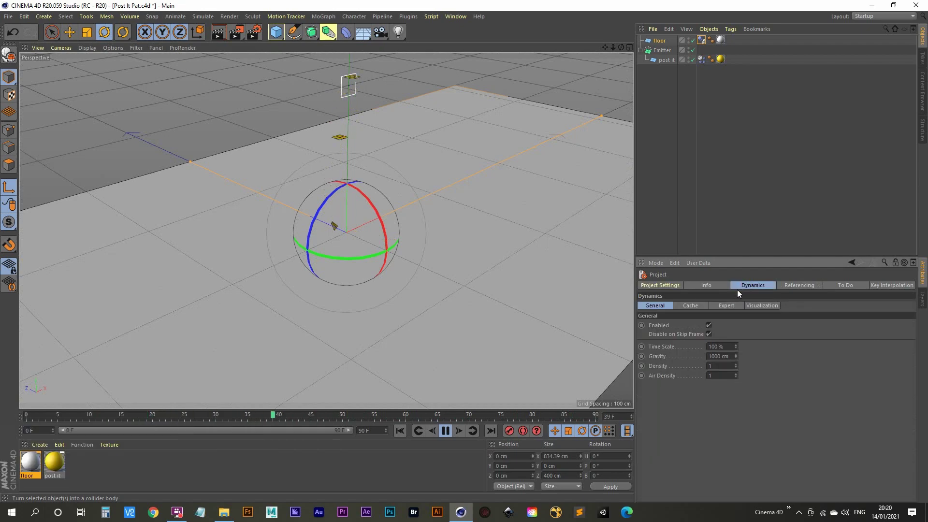
click(732, 305)
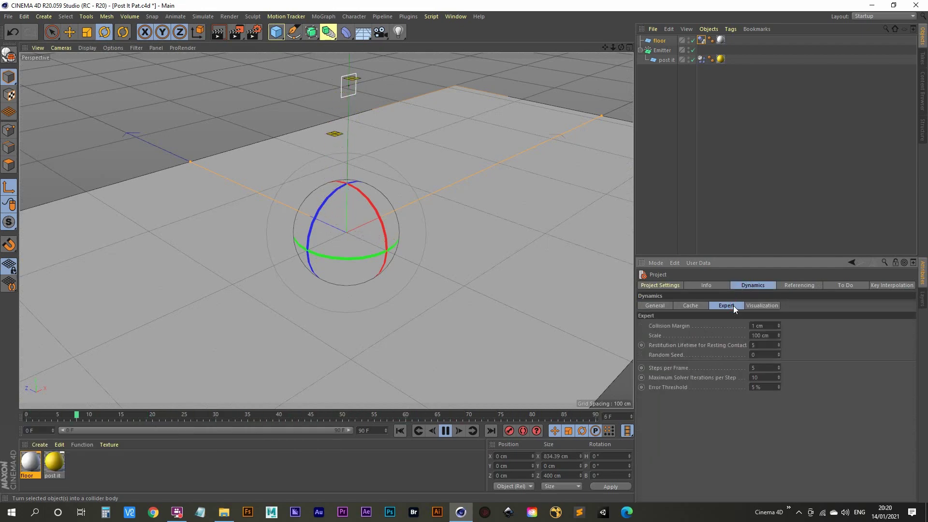
right_click(678, 369)
click(701, 496)
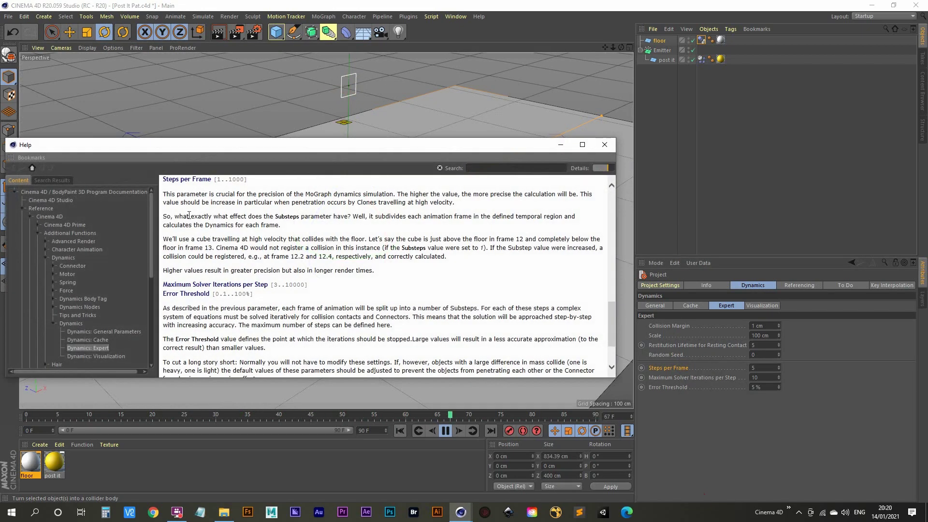
Step: Read the help text on Steps per Frame, close the help and set the project's Steps per Frame to 15
drag(166, 194, 273, 195)
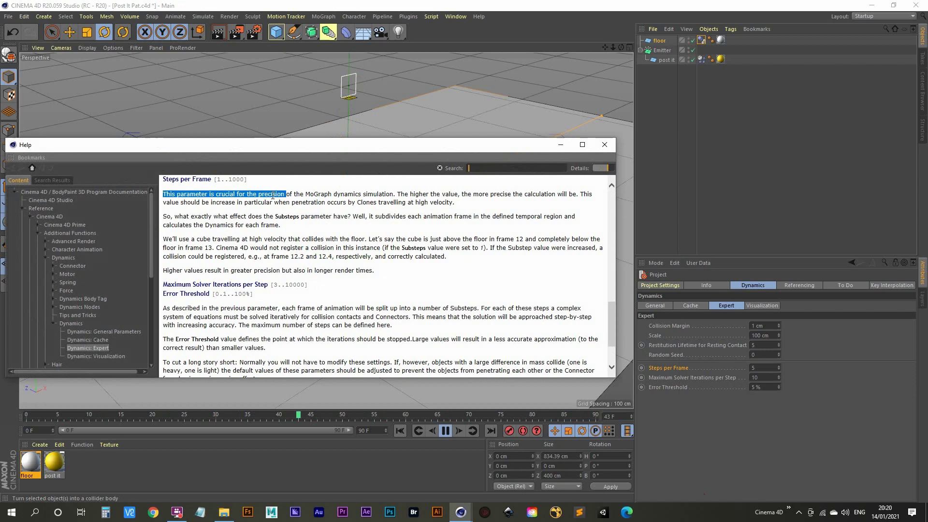
drag(332, 194, 565, 193)
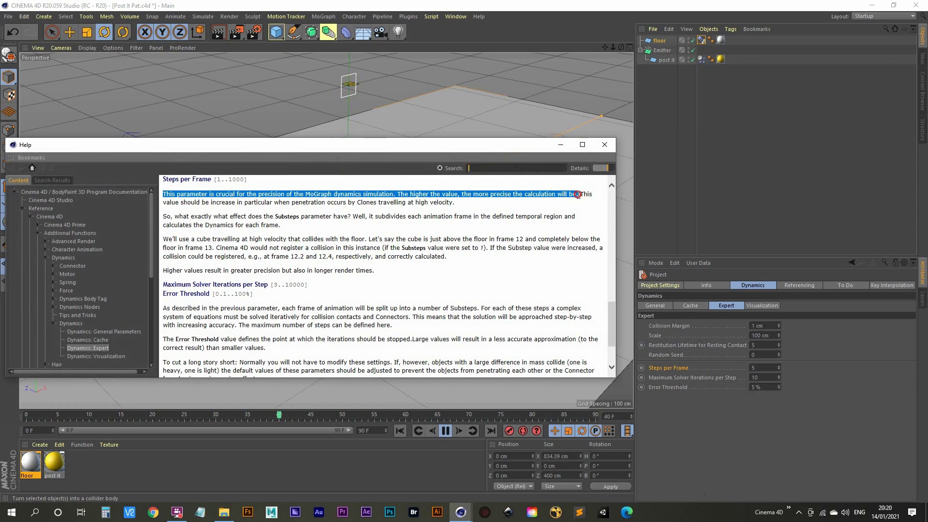
click(601, 146)
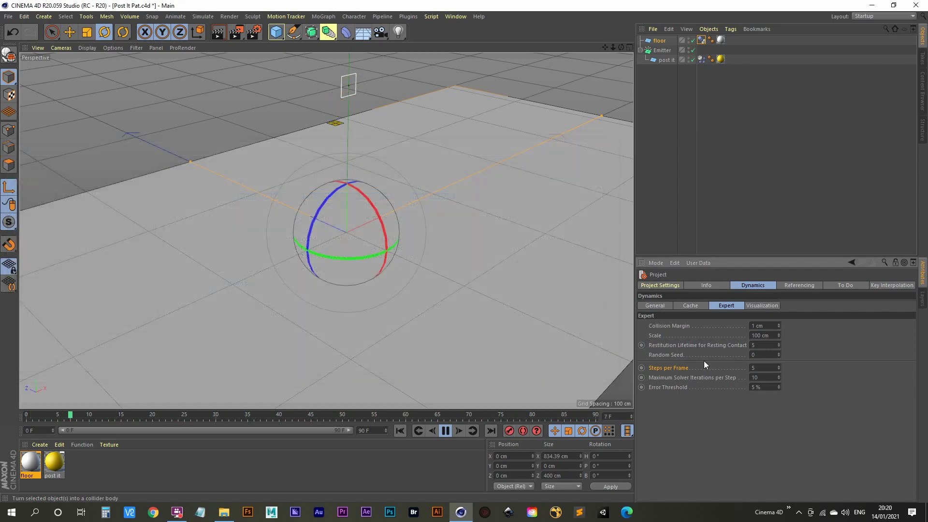
text(15)
key(Tab)
alt+drag(347, 240, 385, 179)
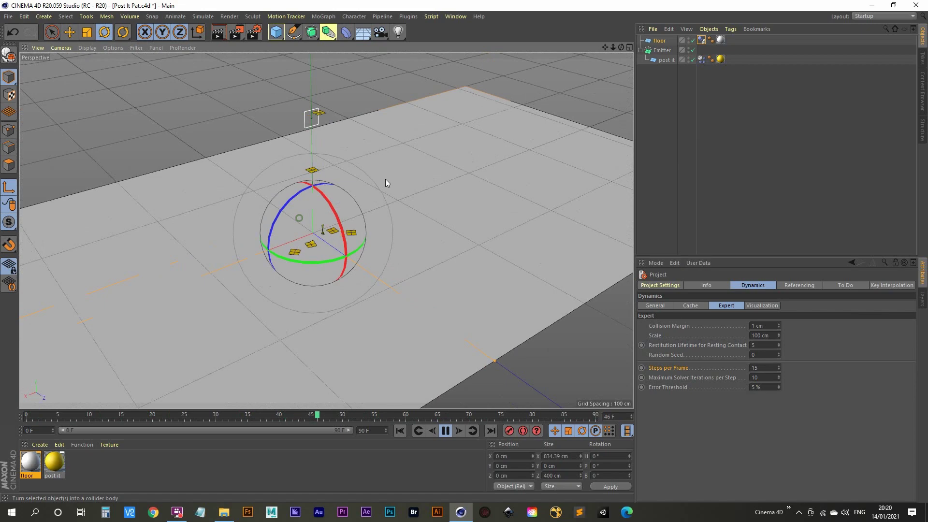
Step: Set the post it soft body's aerodynamic Drag and Lift to 100% and enable Two-Sided
click(701, 59)
alt+drag(290, 279, 320, 275)
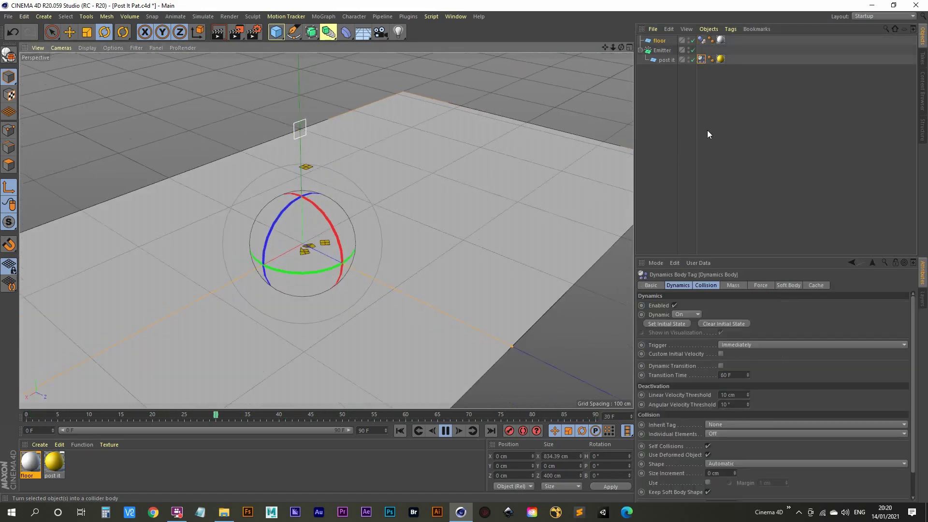
click(653, 108)
click(702, 59)
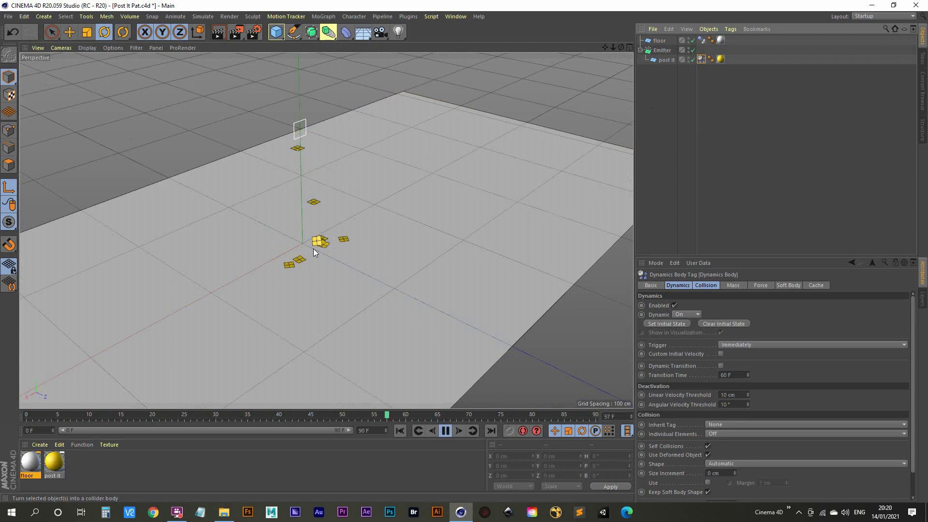
mouse_move(304, 247)
alt+mouse_down()
mouse_move(311, 258)
mouse_move(318, 252)
alt+mouse_up()
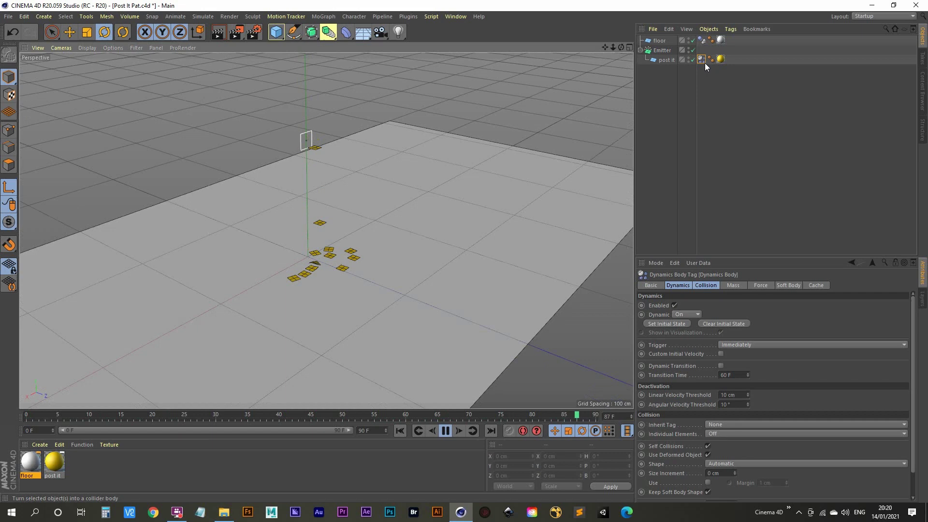
click(766, 285)
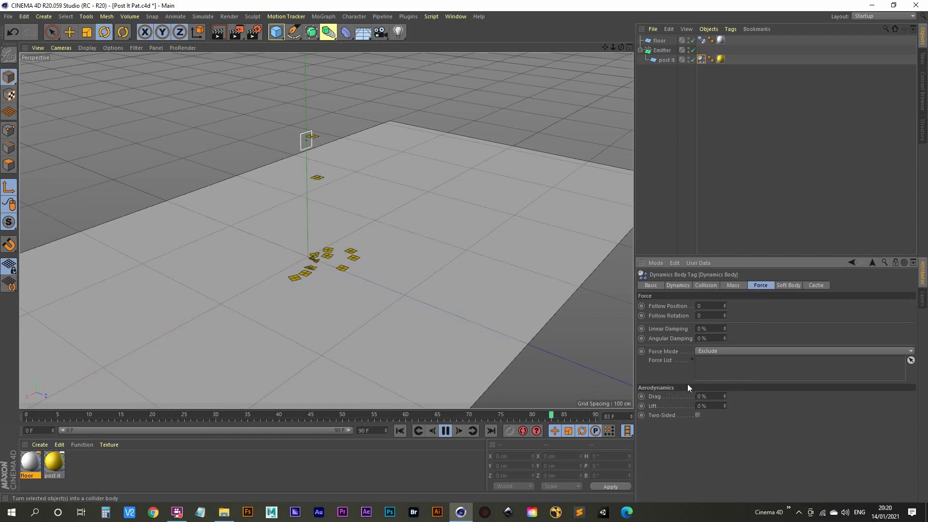
click(709, 396)
text(100)
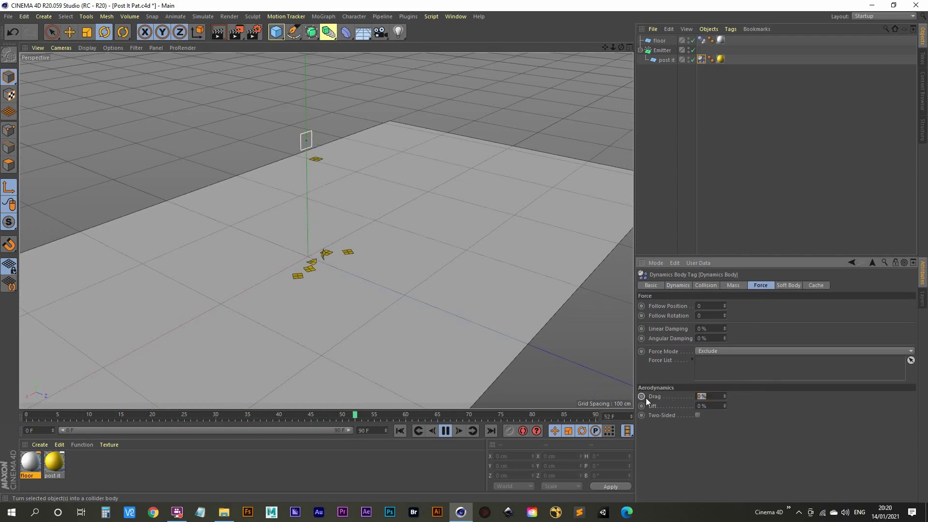
key(Tab)
text(100)
key(Return)
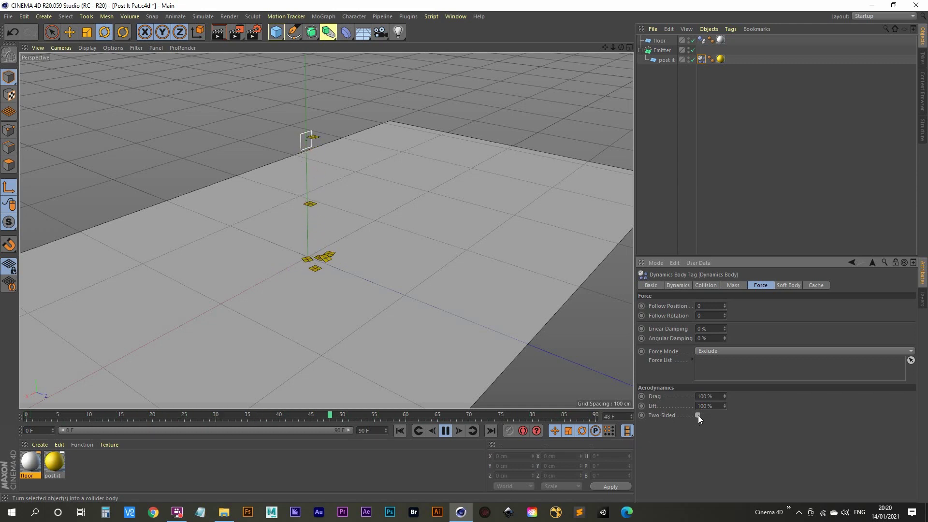
click(698, 415)
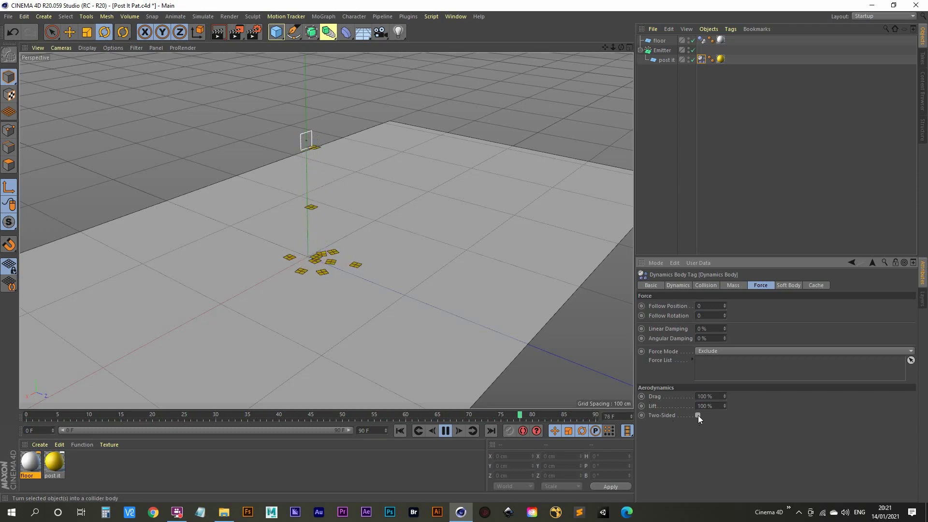
click(698, 415)
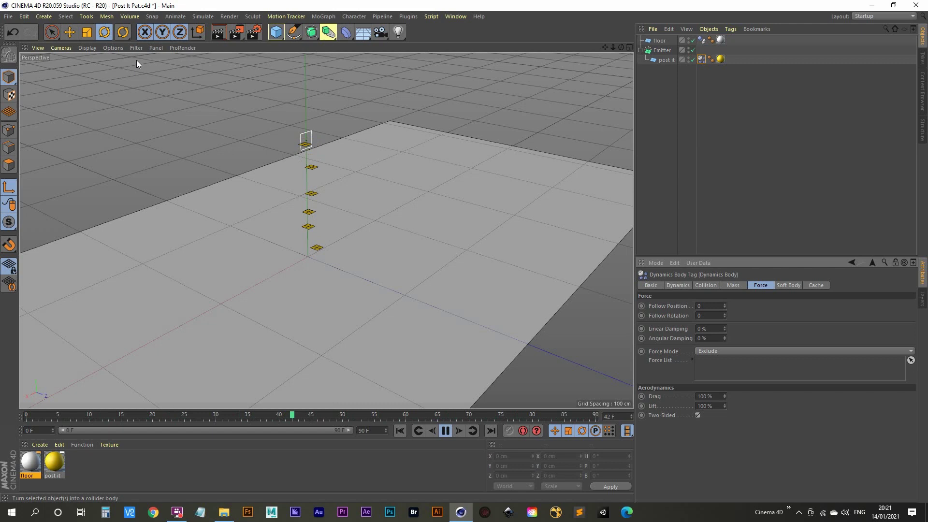
Step: Add a Turbulence particle force and set its mode to Aerodynamics Wind
click(202, 18)
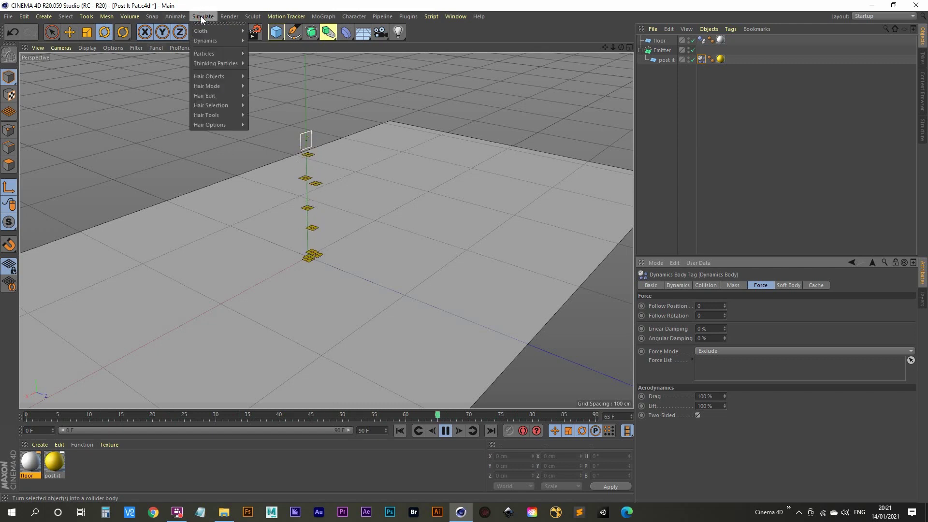
mouse_move(221, 54)
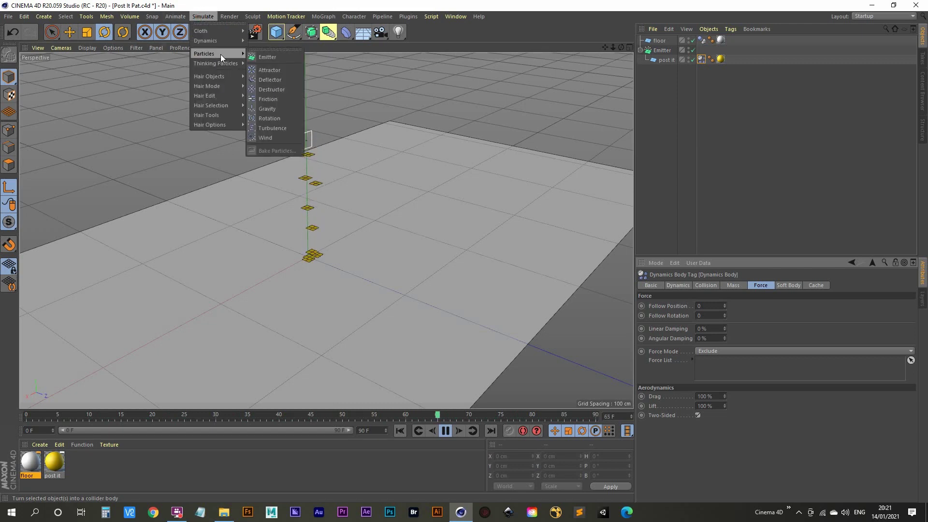
click(278, 128)
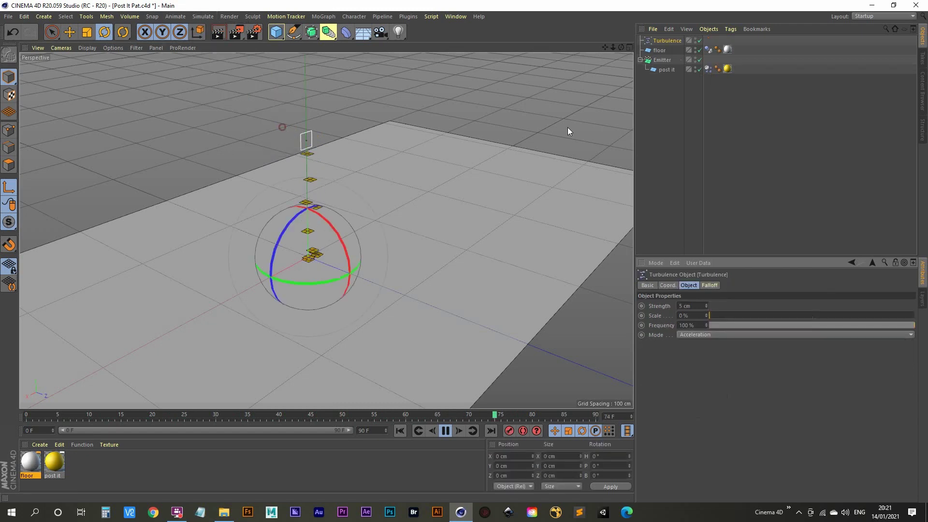
click(706, 333)
click(718, 366)
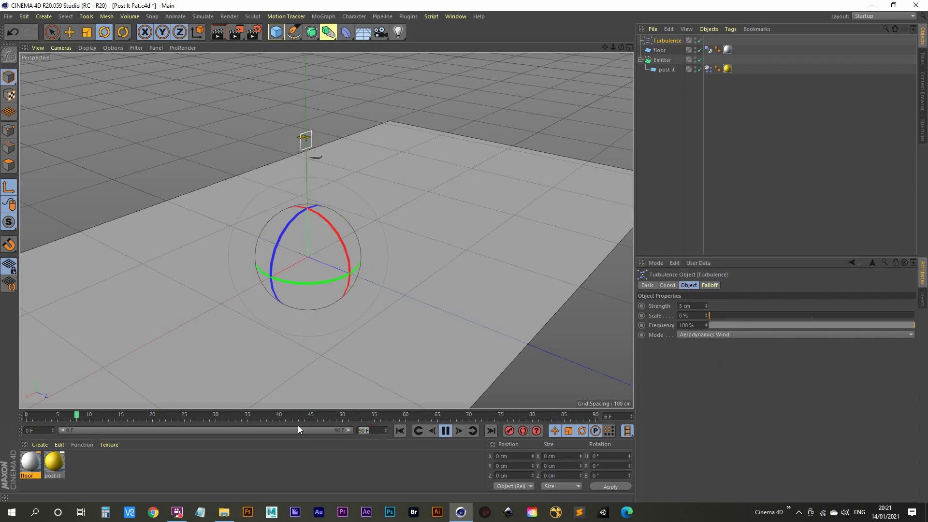
Step: Set the animation's end to frame 200 and extend the preview range to the full length
text(200)
key(Return)
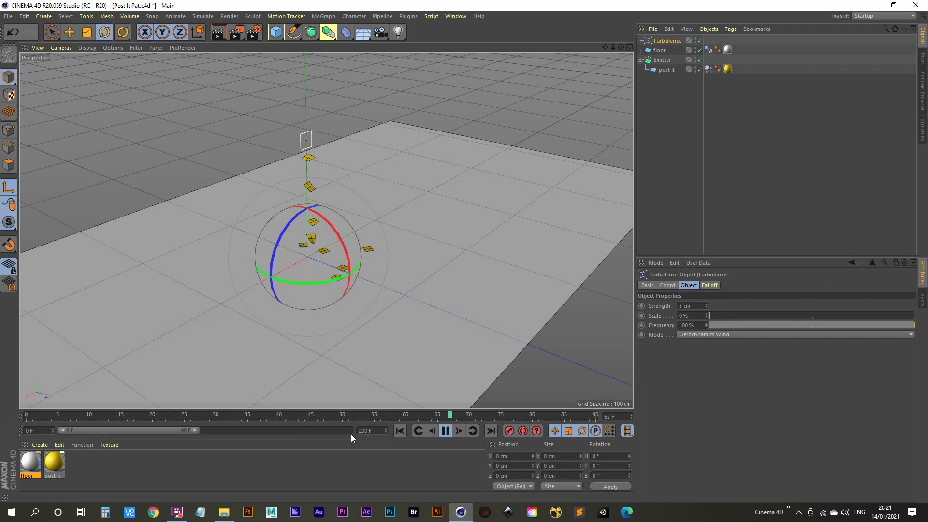
drag(195, 429, 400, 439)
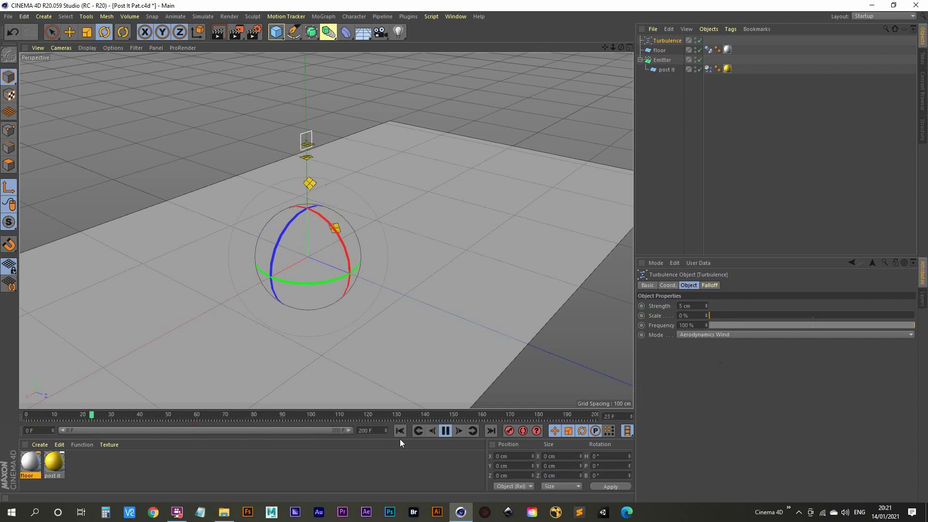
Step: Raise the emitter along the Y axis to a height of about 158 cm above the floor
click(661, 58)
key(space)
drag(304, 78, 304, 13)
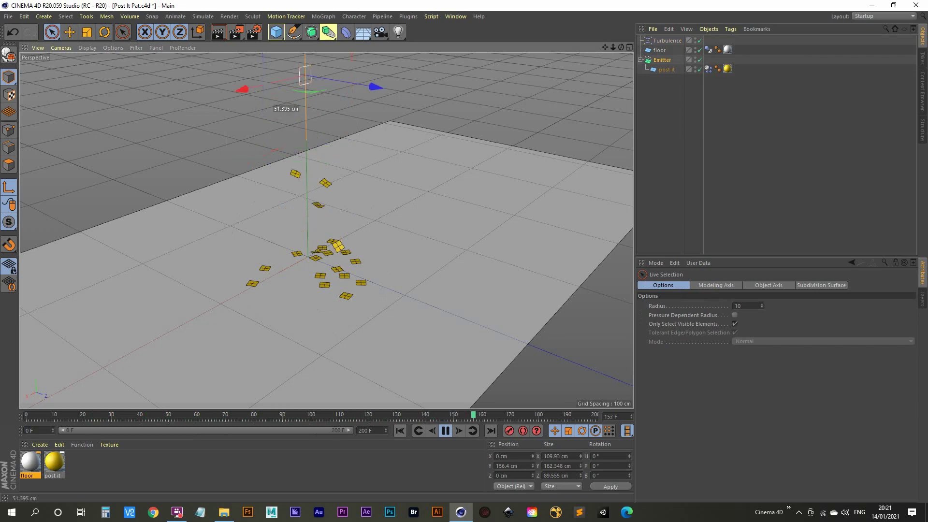
Step: Examine how the notes flutter down from the raised emitter from several viewpoints during playback
alt+middle_drag(332, 161, 331, 212)
alt+drag(318, 232, 318, 222)
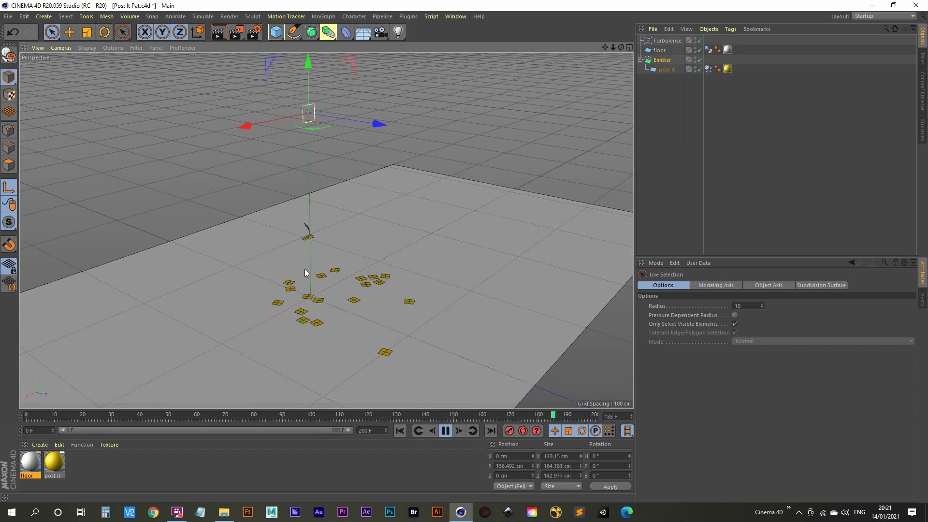
alt+middle_drag(311, 260, 321, 279)
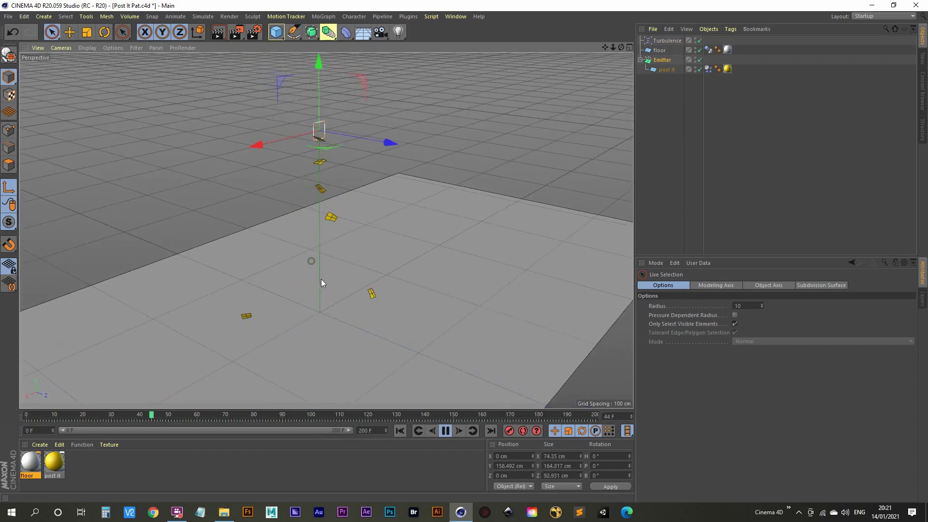
alt+drag(320, 279, 283, 281)
alt+right_drag(294, 265, 277, 289)
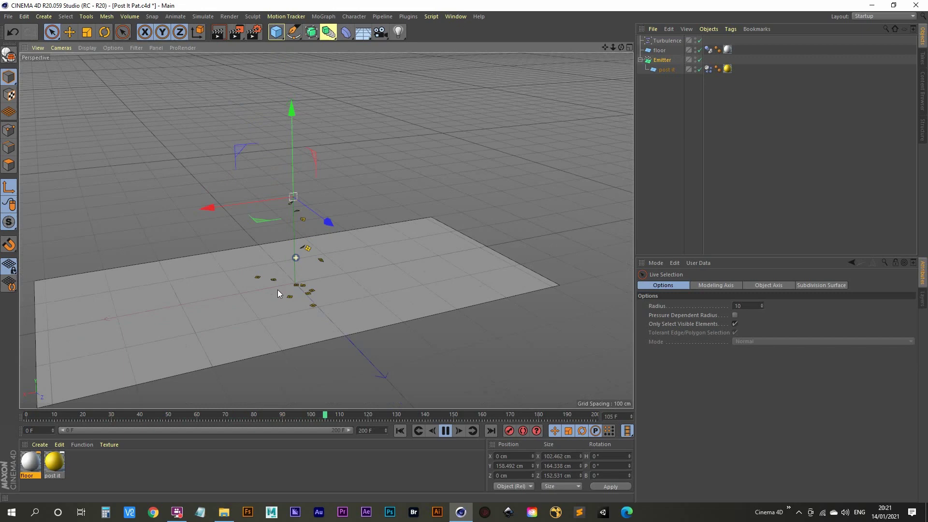
mouse_move(277, 289)
alt+mouse_down()
mouse_move(301, 284)
mouse_move(265, 277)
alt+mouse_up()
alt+right_drag(294, 284, 300, 270)
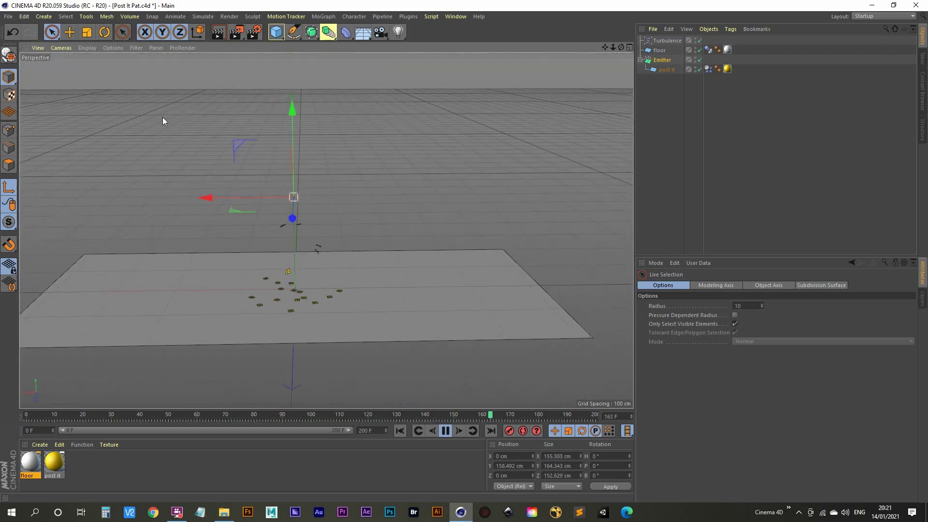
Step: Merge the Samba Dancing FBX file into the project with the shown import settings, without reassigning its takes
click(12, 18)
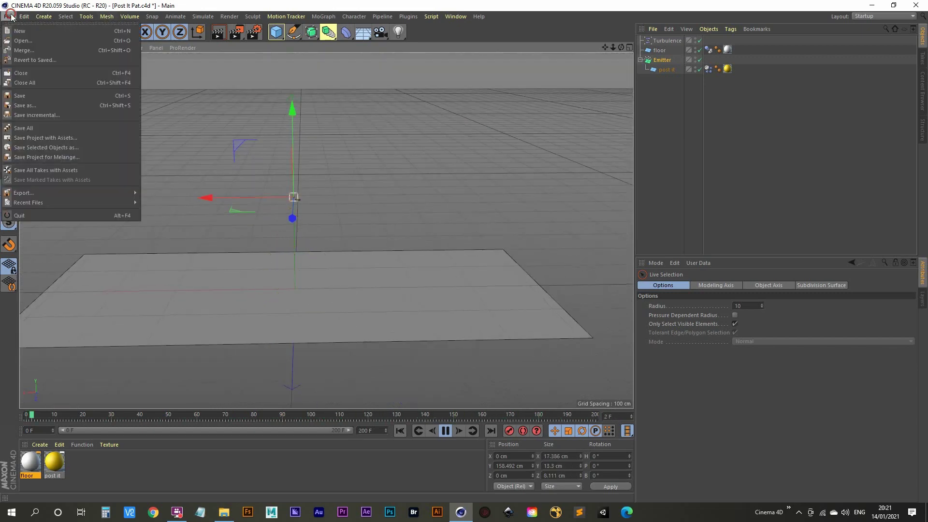
click(28, 48)
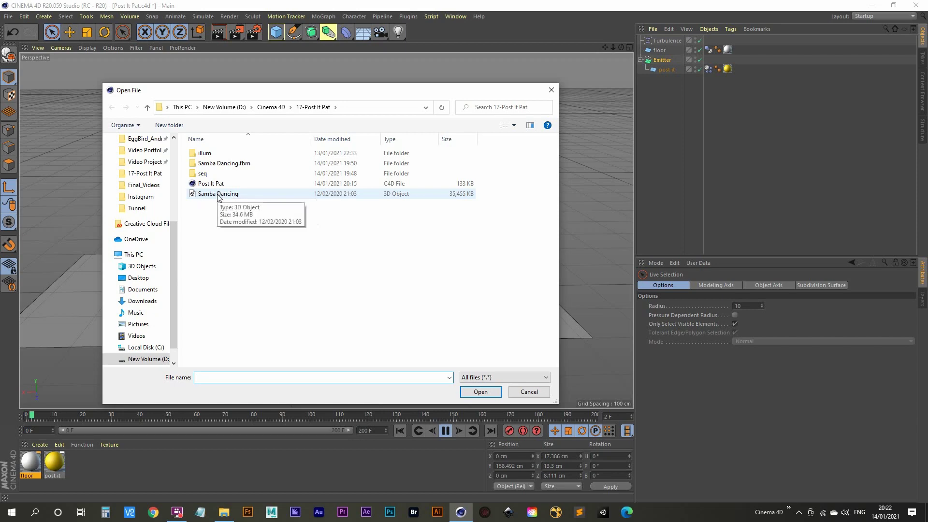
double_click(218, 194)
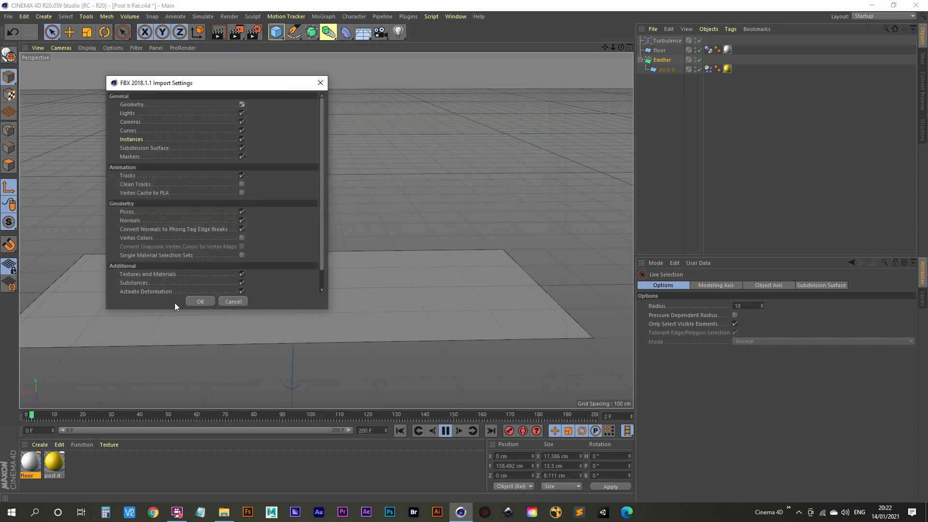
click(201, 302)
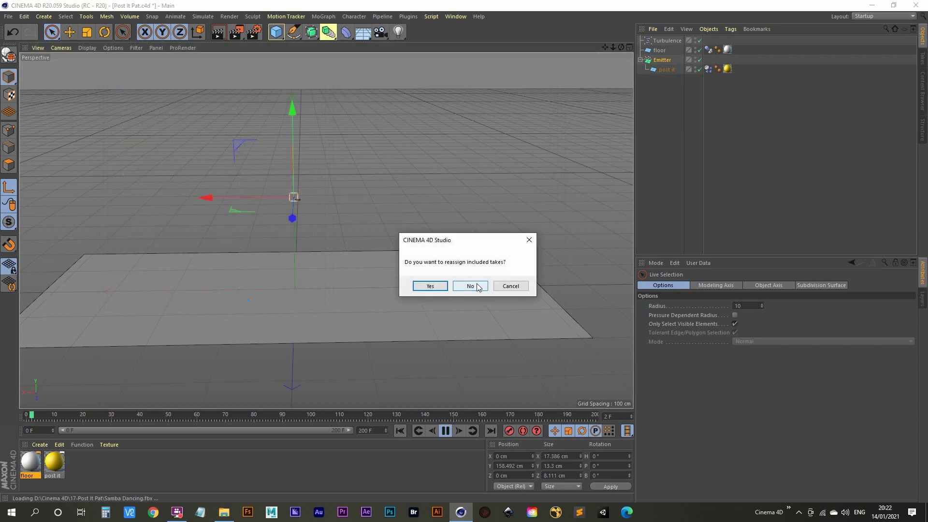
click(471, 286)
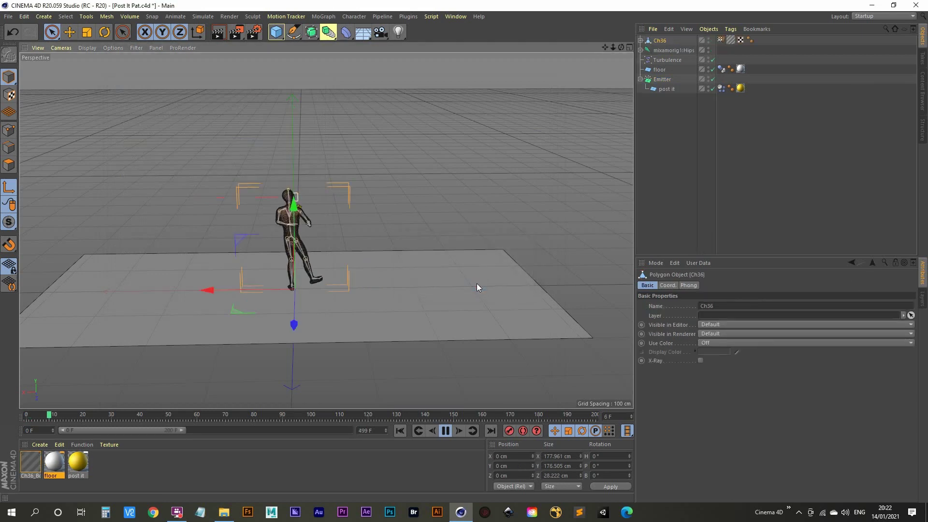
Step: Examine the dancing character and the falling notes from several angles during playback
alt+drag(290, 254, 341, 275)
alt+right_drag(341, 275, 364, 186)
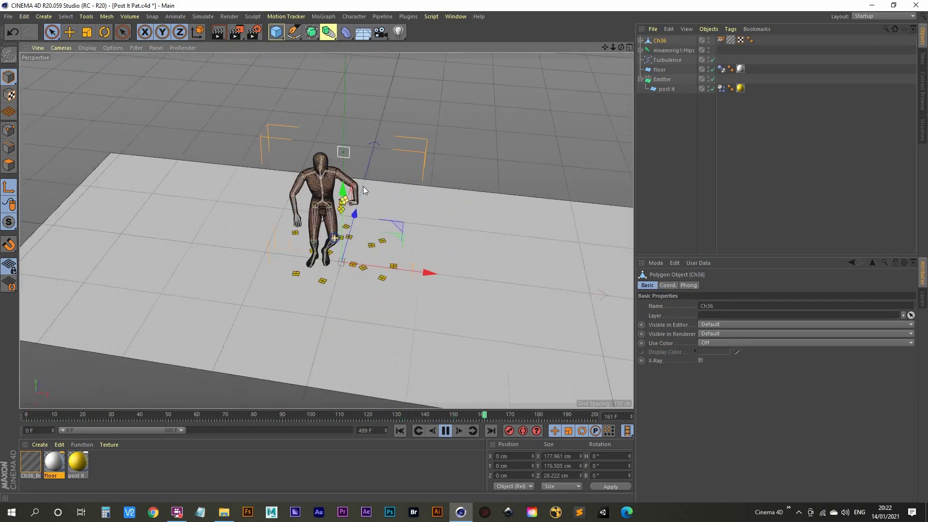
alt+middle_drag(363, 186, 368, 203)
alt+drag(368, 203, 362, 164)
alt+right_drag(309, 252, 334, 245)
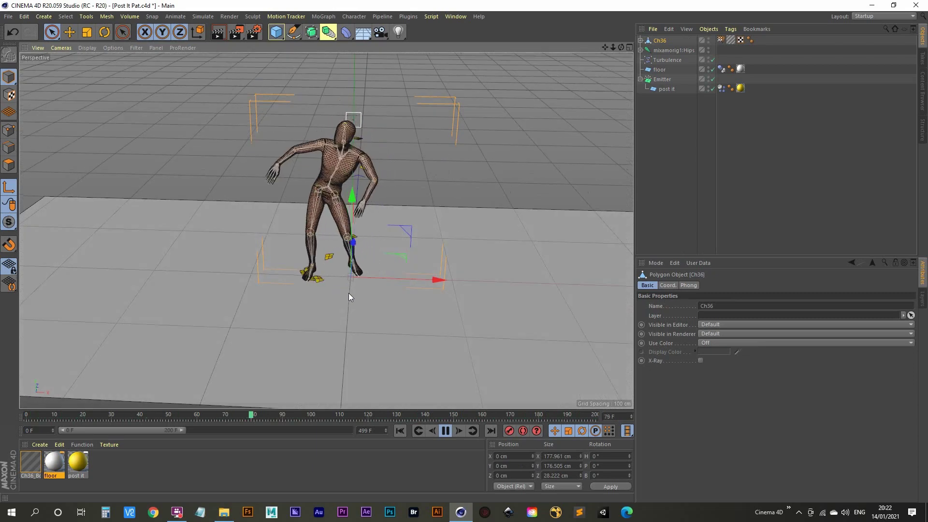
alt+drag(344, 263, 355, 256)
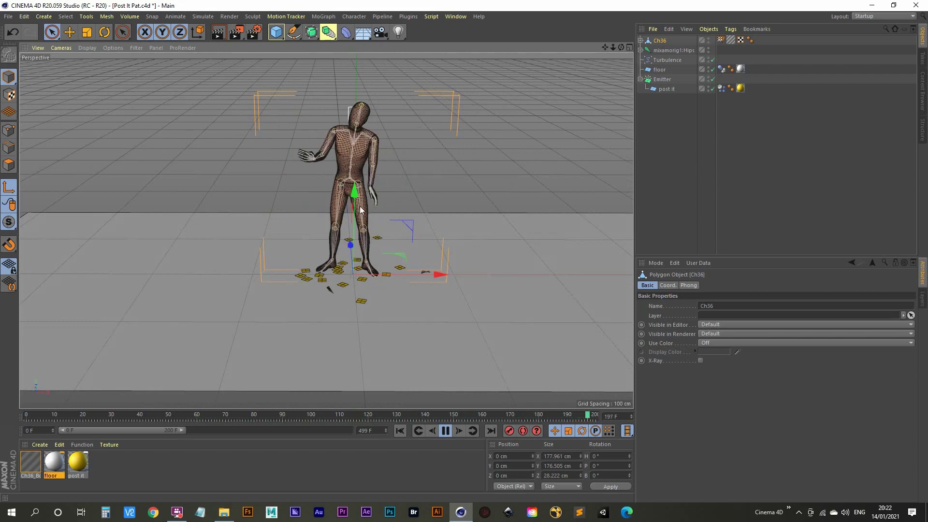
alt+drag(359, 211, 355, 220)
alt+drag(356, 127, 330, 161)
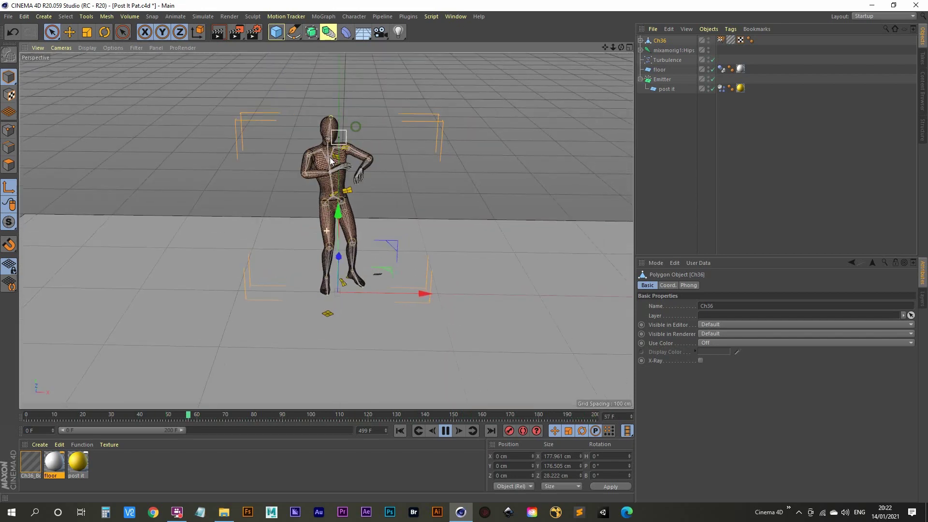
alt+middle_drag(330, 158, 320, 164)
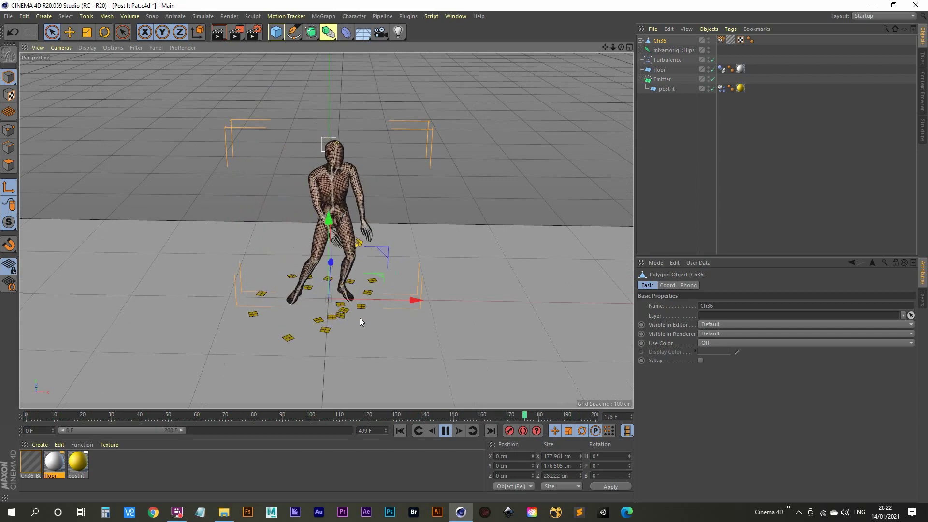
Step: Stop playback, group the character mesh with its hips rig under a null, and name the null Post It Pat
click(445, 431)
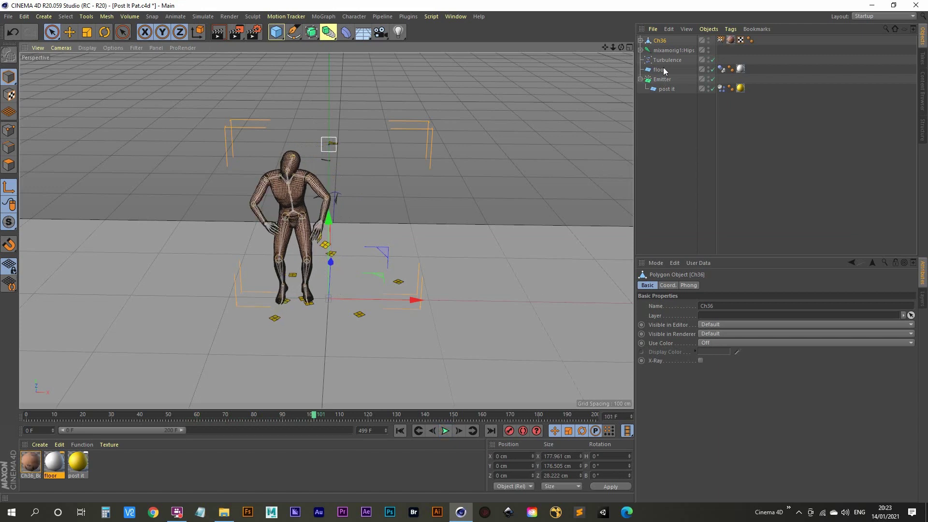
click(660, 50)
ctrl+click(661, 42)
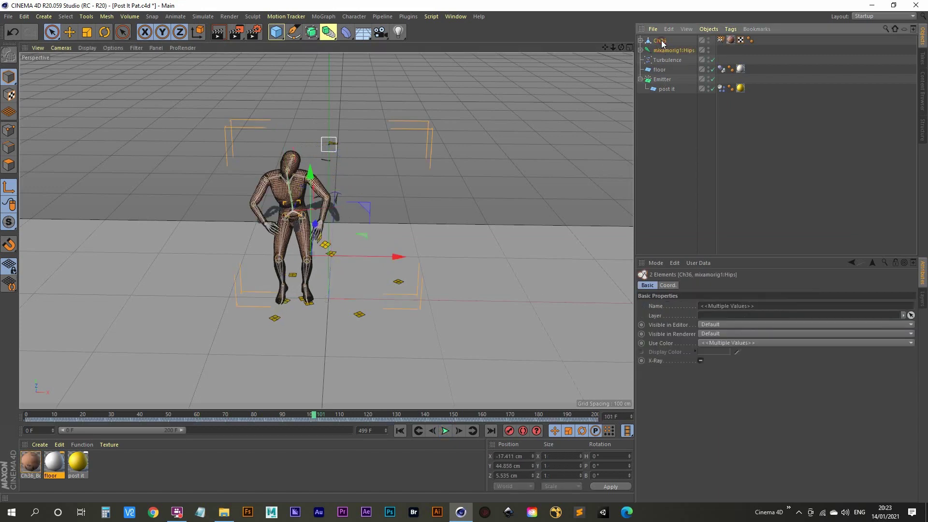
key(alt+g)
double_click(660, 40)
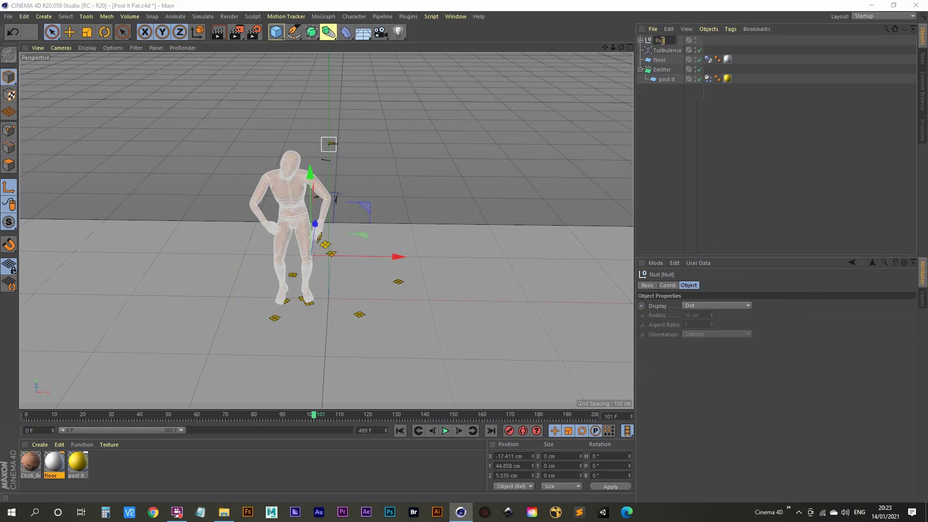
text(Post It Pat)
key(Return)
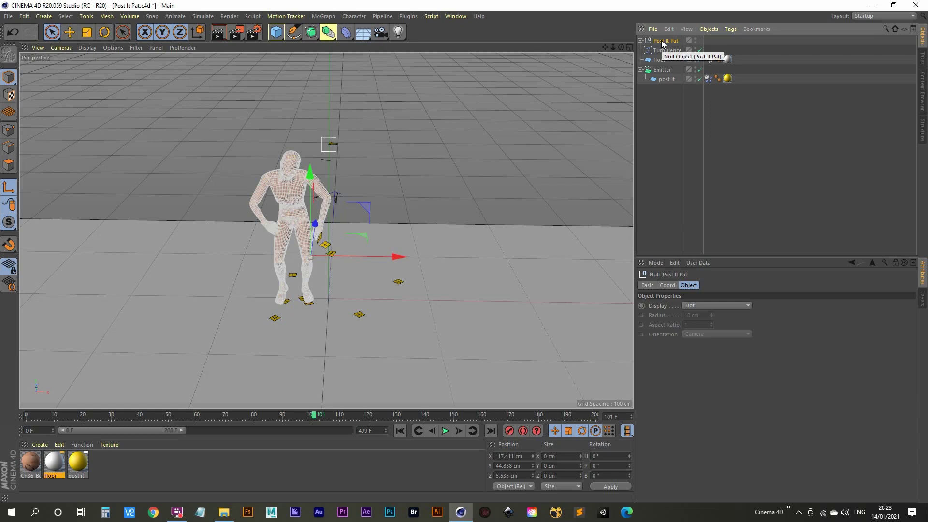
Step: Hide the Post It Pat group and test-render the perspective view of the notes on the floor
click(693, 40)
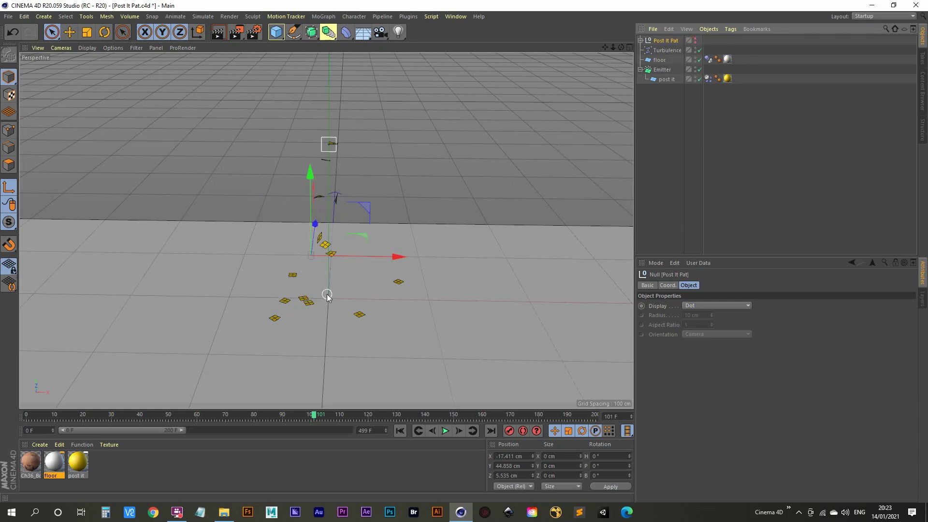
alt+middle_drag(326, 294, 319, 254)
alt+drag(320, 255, 325, 267)
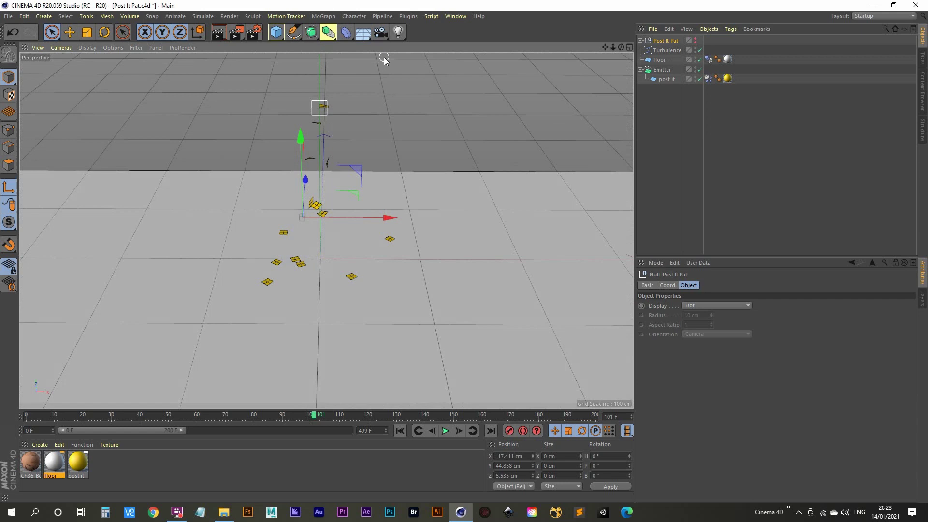
click(218, 32)
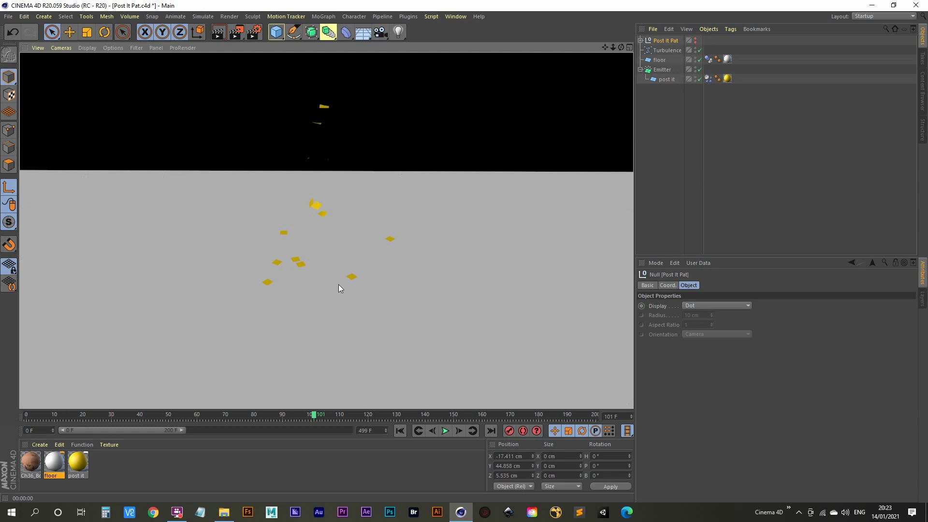
Step: Add two omni lights in the top view, at about X -945, Z -942 cm and about X 931, Z -954 cm
alt+drag(334, 274, 269, 288)
scroll(300, 278, down, 4)
middle_click(318, 276)
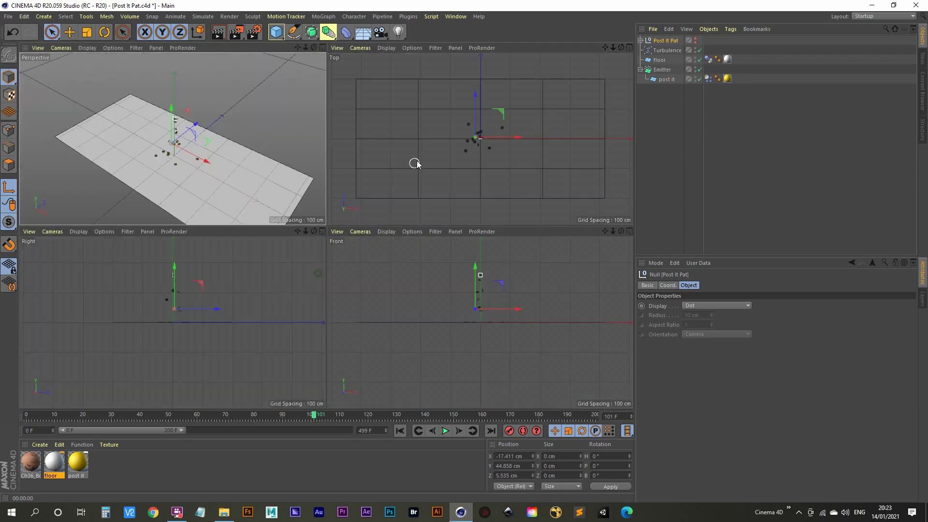
middle_click(435, 151)
click(398, 32)
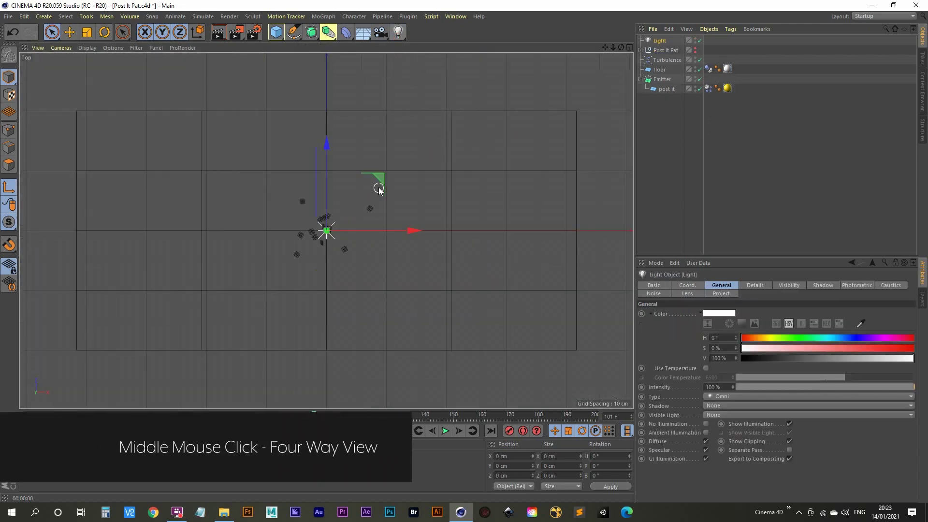
scroll(388, 186, down, 5)
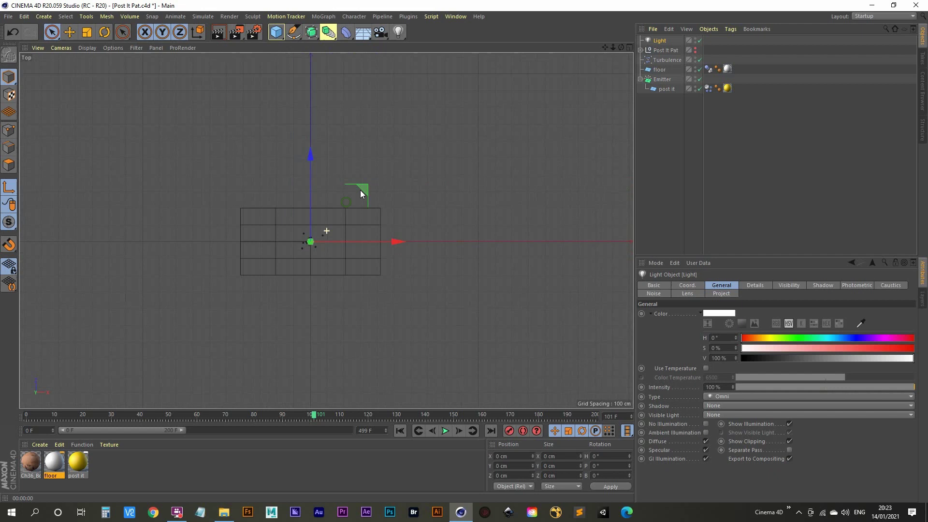
drag(414, 145, 256, 303)
click(397, 32)
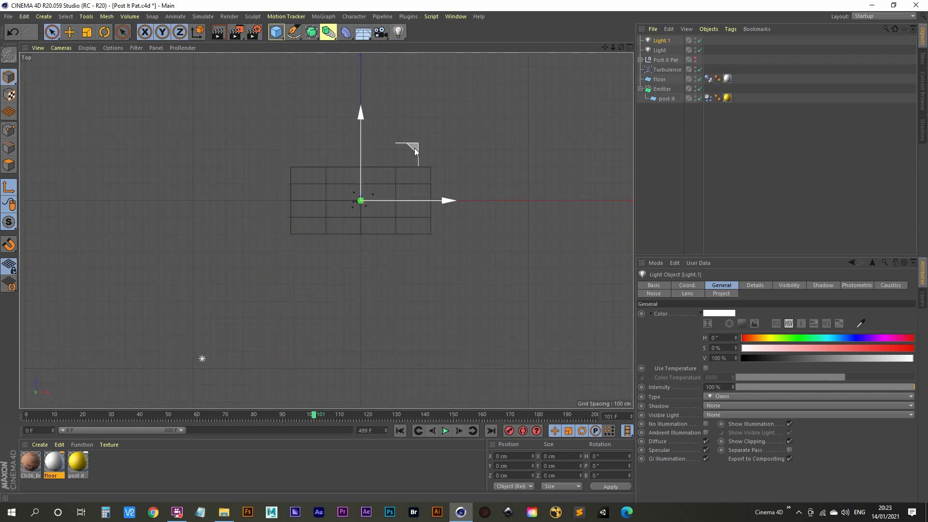
drag(416, 152, 572, 311)
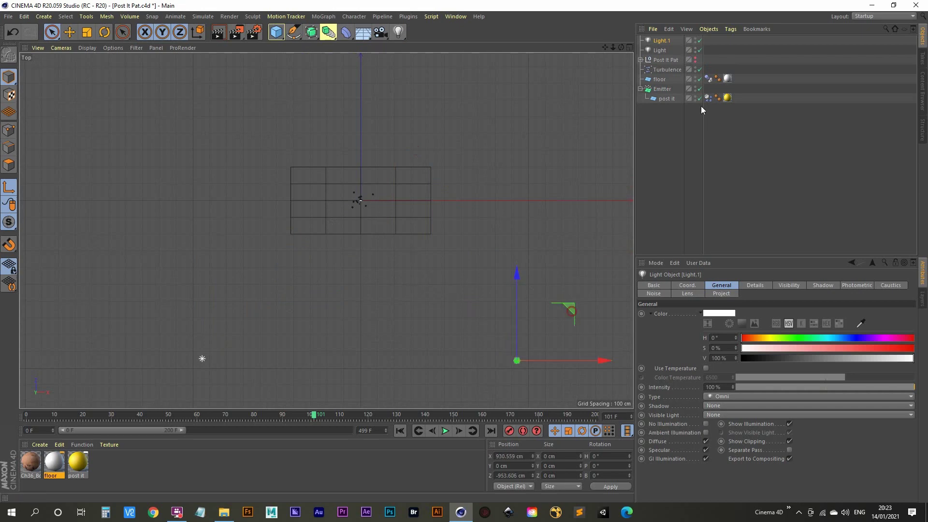
Step: Rename the first light to key and the second light to fill
double_click(660, 50)
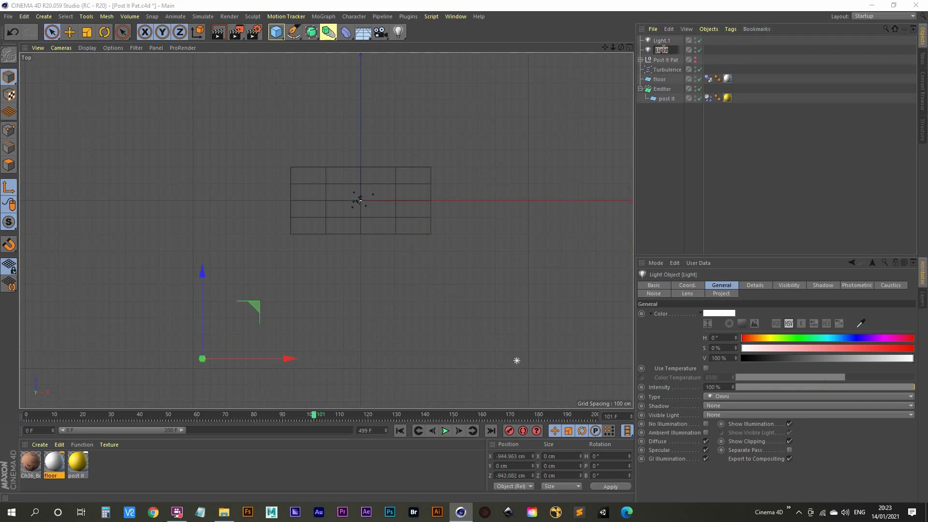
key(Return)
double_click(661, 41)
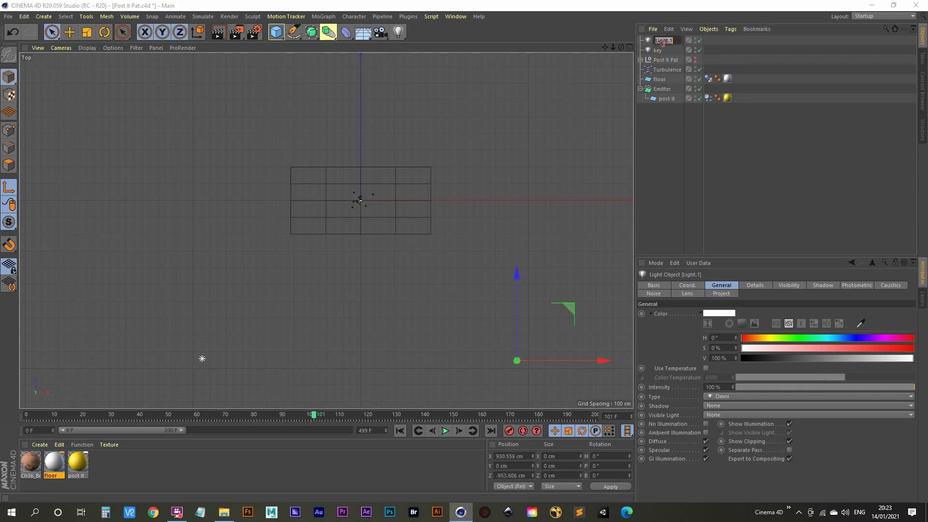
text(fill)
key(Return)
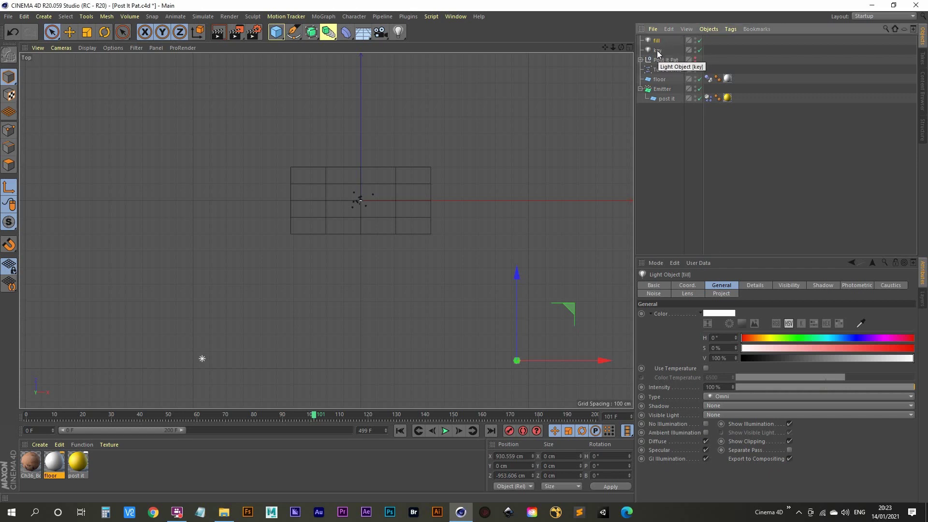
Step: Set the key light's shadow type to Area
click(659, 51)
click(826, 284)
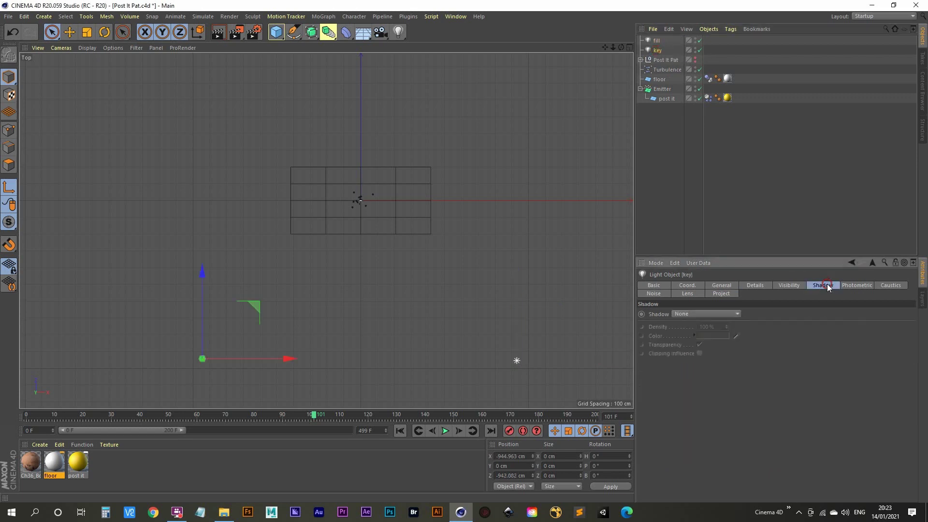
click(719, 315)
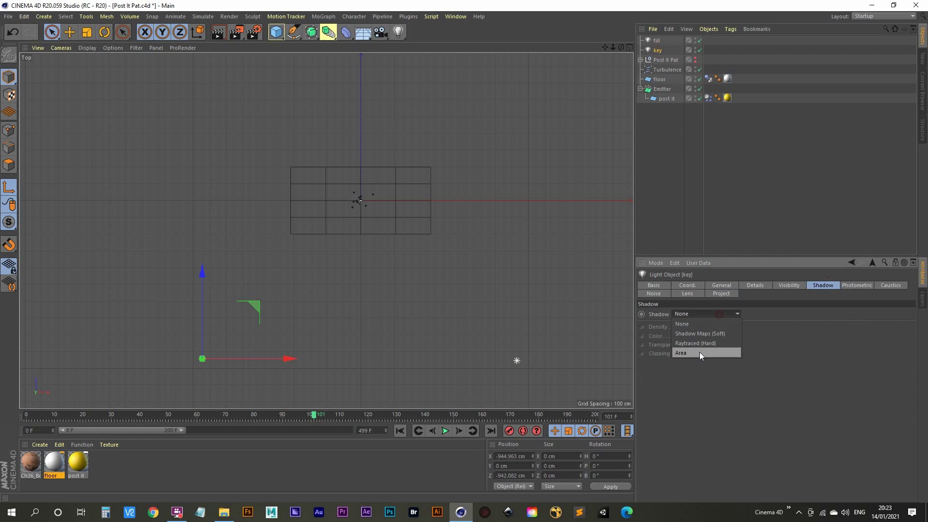
click(699, 354)
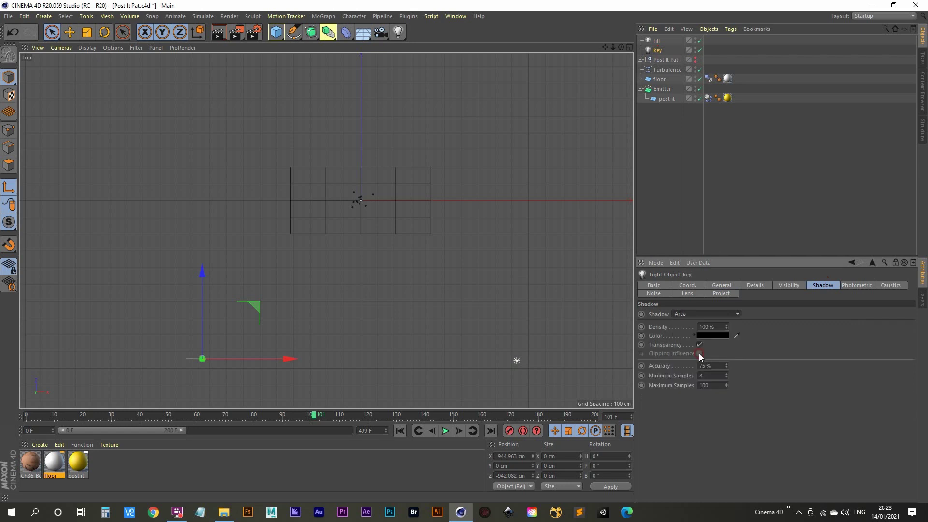
Step: Set the fill light's intensity to 50%
click(657, 41)
click(727, 286)
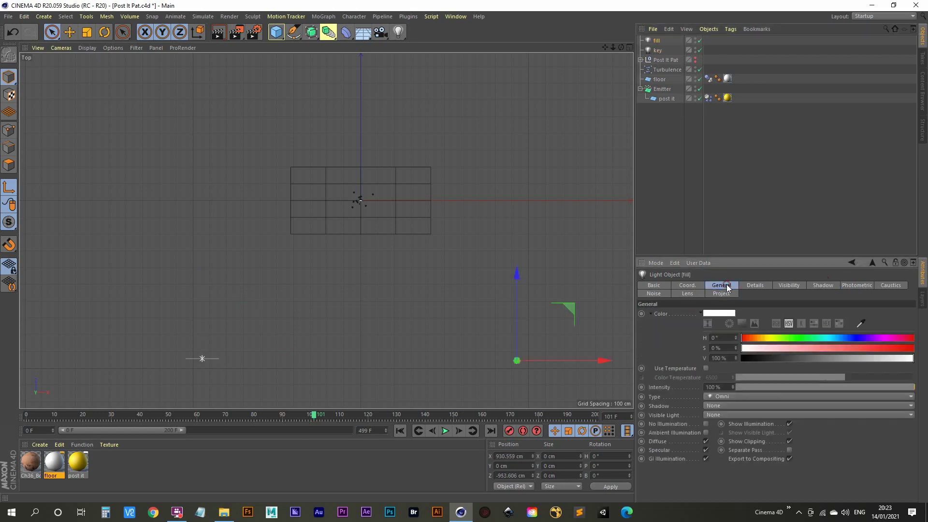
click(723, 388)
text(50)
key(Return)
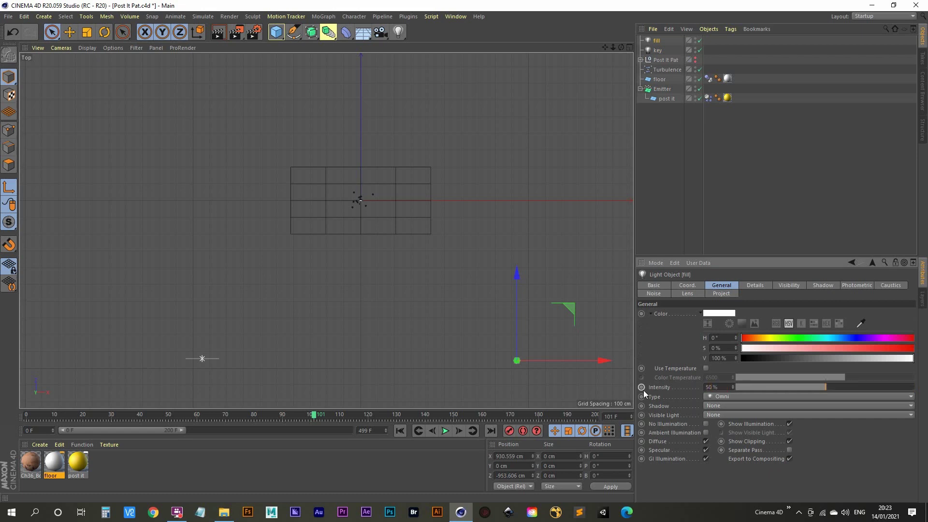
Step: Raise the key and fill lights together to a height of about 997 cm and move them back to about Z -1041 cm
middle_click(454, 299)
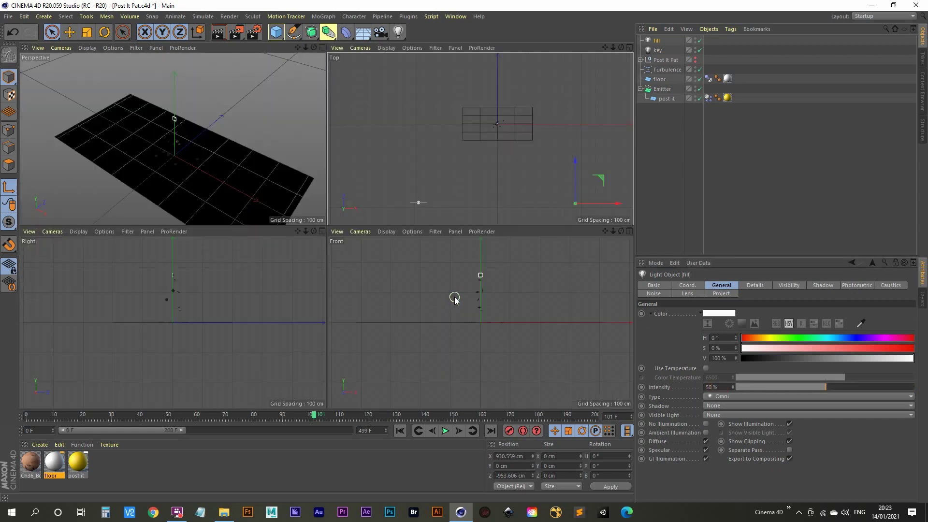
scroll(203, 293, down, 3)
alt+middle_drag(202, 293, 207, 337)
scroll(207, 335, down, 5)
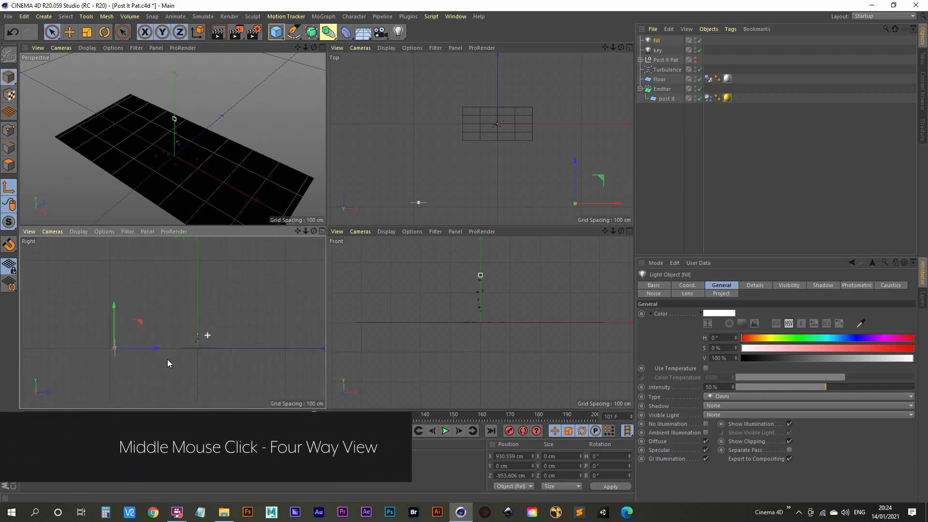
alt+middle_drag(168, 359, 187, 356)
ctrl+click(664, 51)
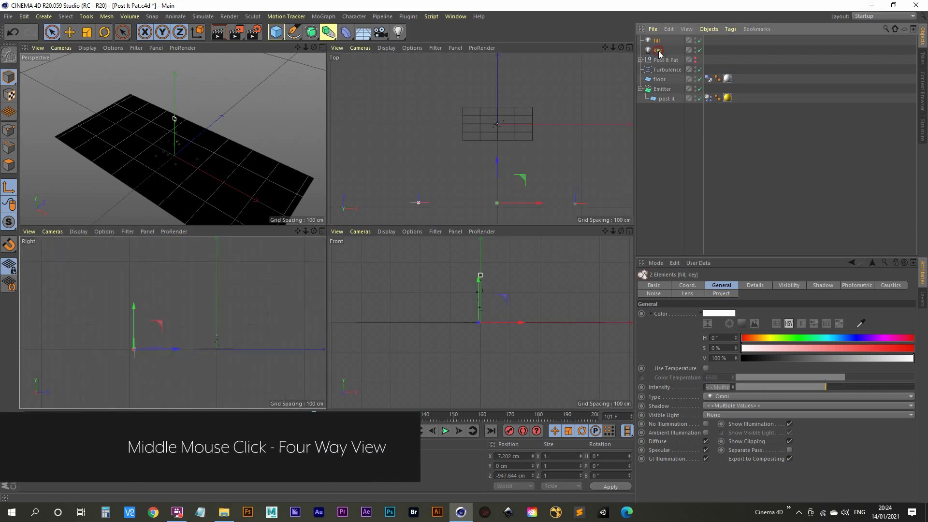
drag(135, 310, 140, 221)
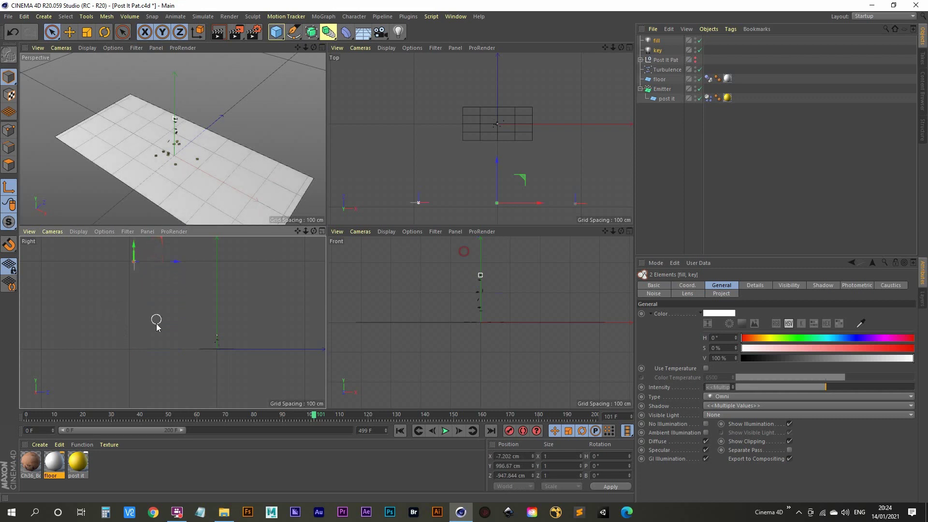
drag(178, 263, 170, 264)
Step: Test-render a closer perspective view of the notes to check the lighting and area shadows on the floor
middle_click(187, 160)
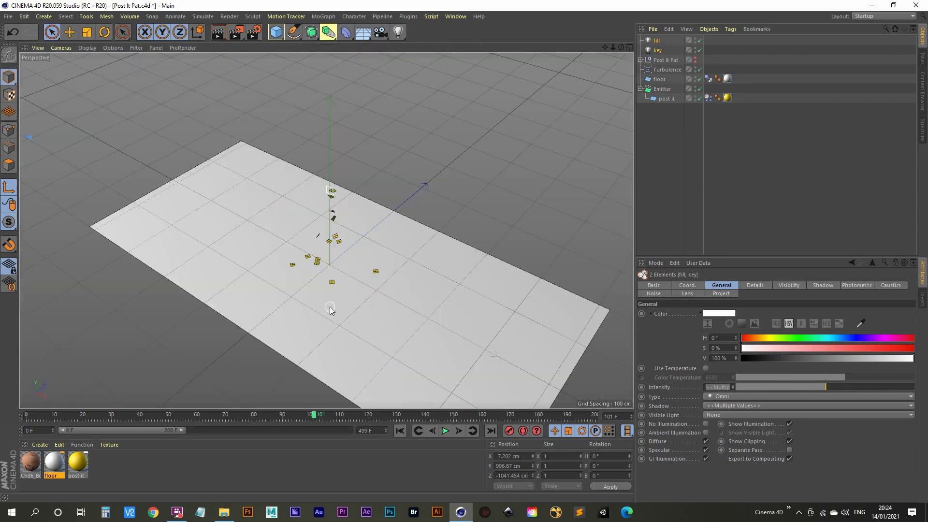
alt+drag(329, 307, 321, 302)
alt+right_drag(308, 286, 340, 213)
alt+middle_drag(339, 246, 358, 267)
alt+right_drag(358, 267, 352, 276)
alt+drag(353, 277, 379, 305)
click(221, 35)
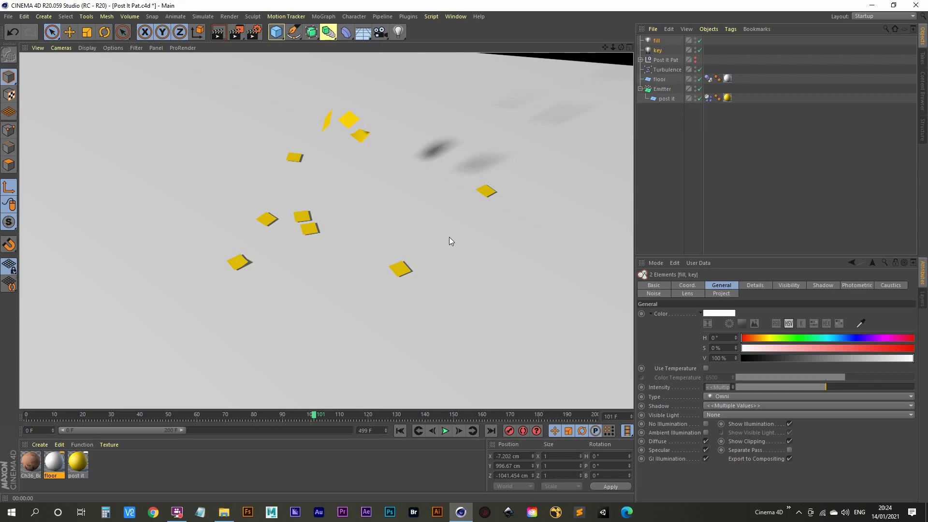
Step: Examine the gap between the landed notes and the floor from close up at floor level
alt+right_drag(306, 235, 375, 126)
alt+middle_drag(275, 207, 289, 257)
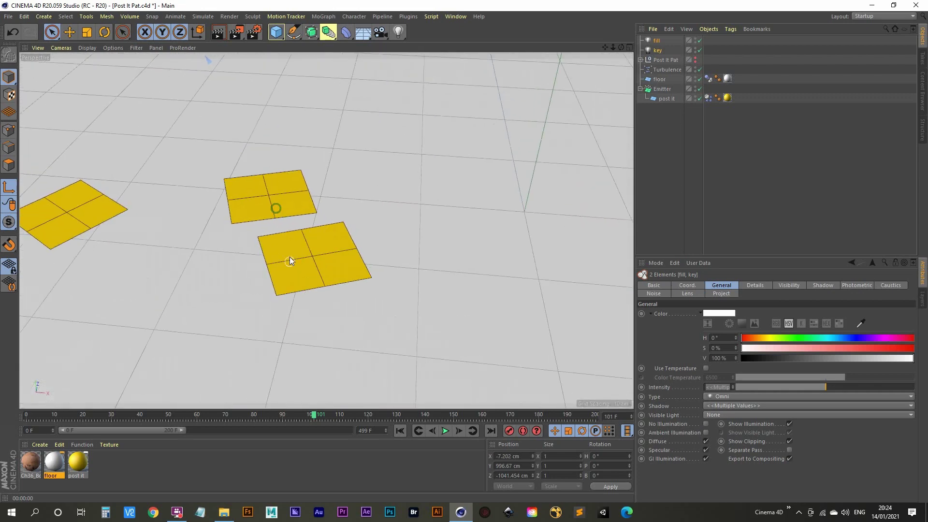
alt+drag(292, 279, 304, 199)
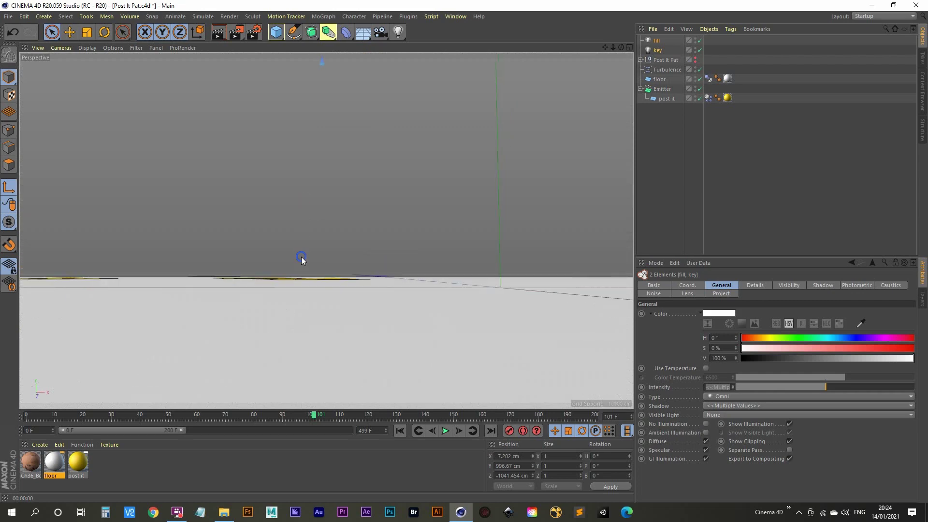
mouse_move(302, 260)
alt+mouse_down()
mouse_move(302, 302)
mouse_move(304, 266)
mouse_move(305, 276)
alt+mouse_up()
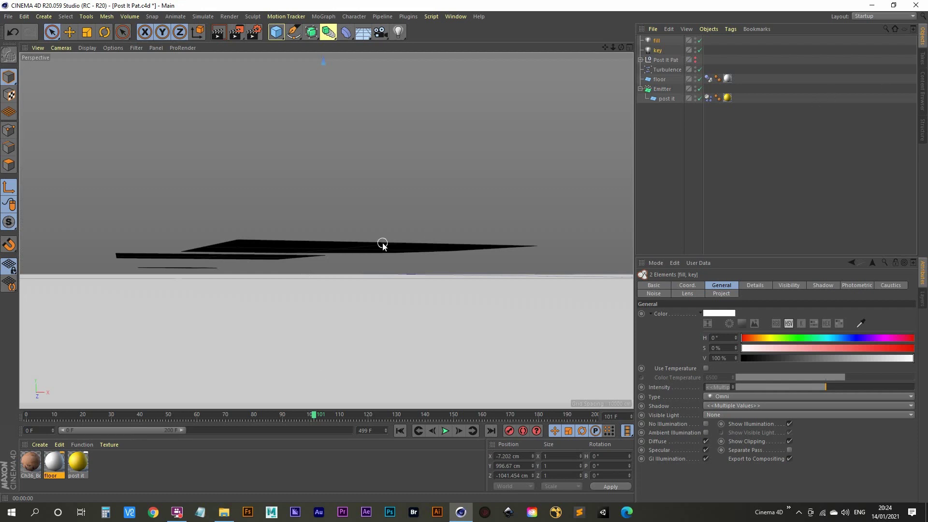
Step: Set the collision margin to 0.3 cm in the project's expert dynamics settings and replay the simulation from the first frame
key(ctrl+d)
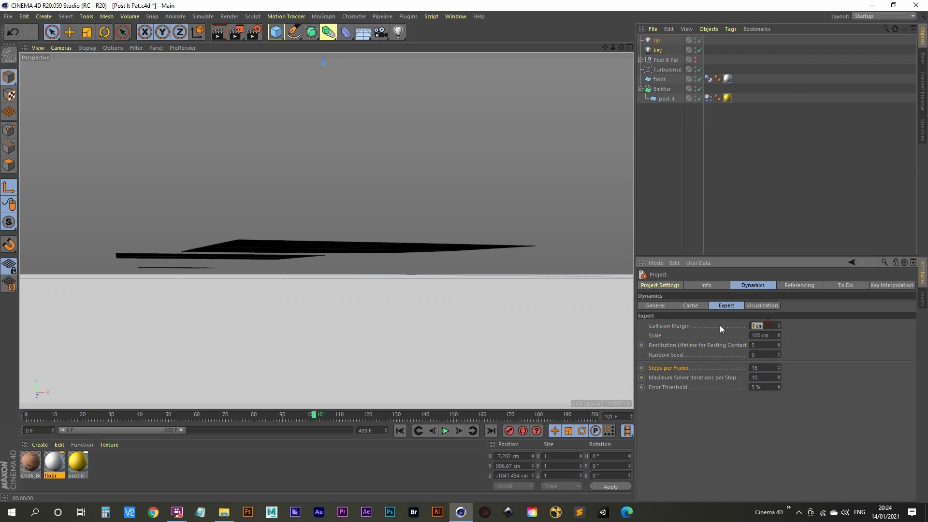
text(0.3)
click(399, 430)
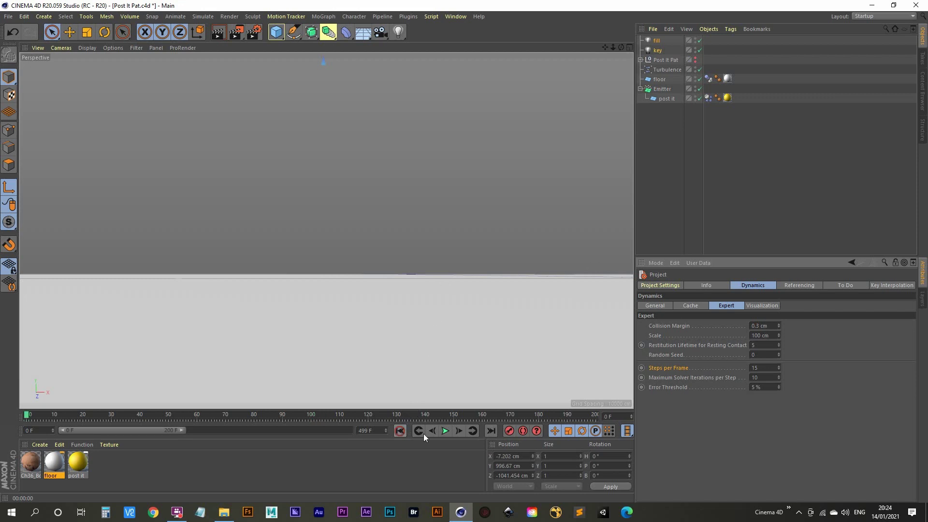
click(447, 431)
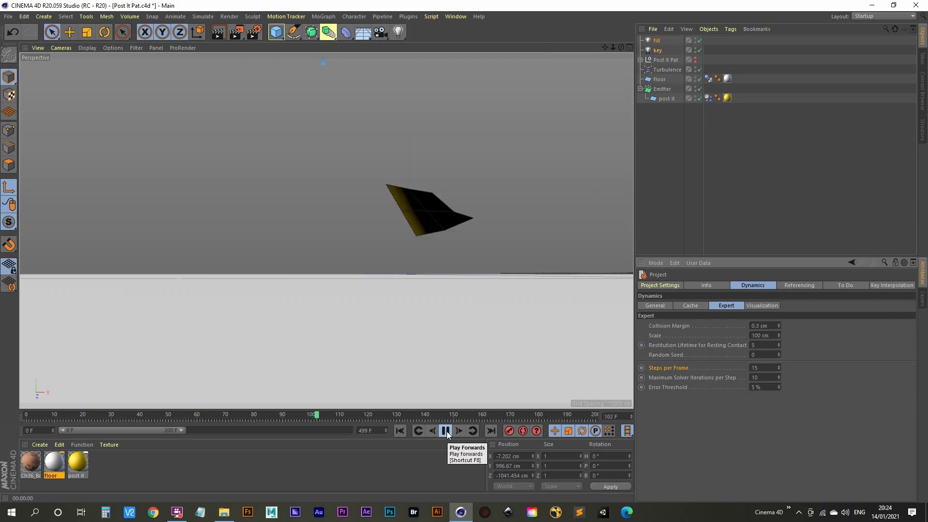
click(447, 431)
click(447, 431)
click(446, 430)
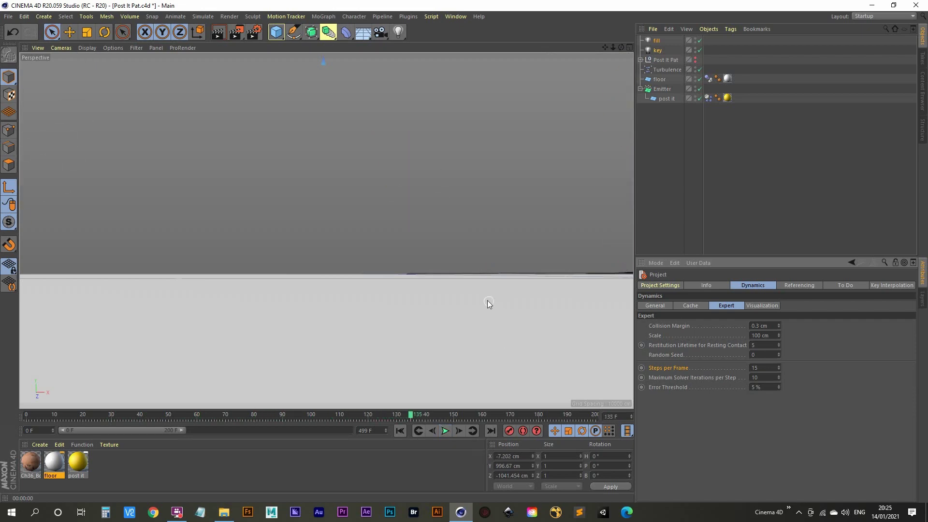
Step: Examine how closely the landed notes sit on the floor after the collision margin change, from above and at floor level
alt+drag(460, 248, 426, 262)
alt+right_drag(405, 206, 277, 244)
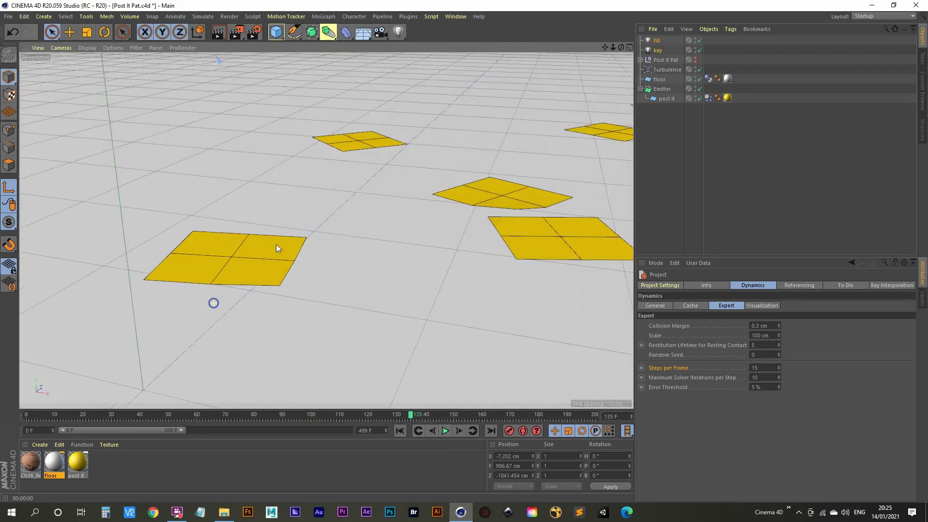
alt+drag(250, 287, 205, 264)
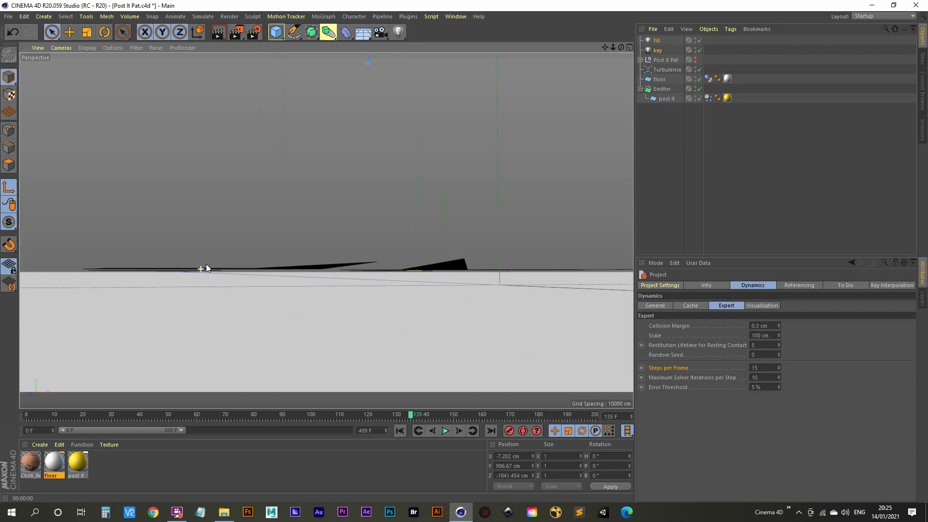
alt+right_drag(206, 264, 212, 256)
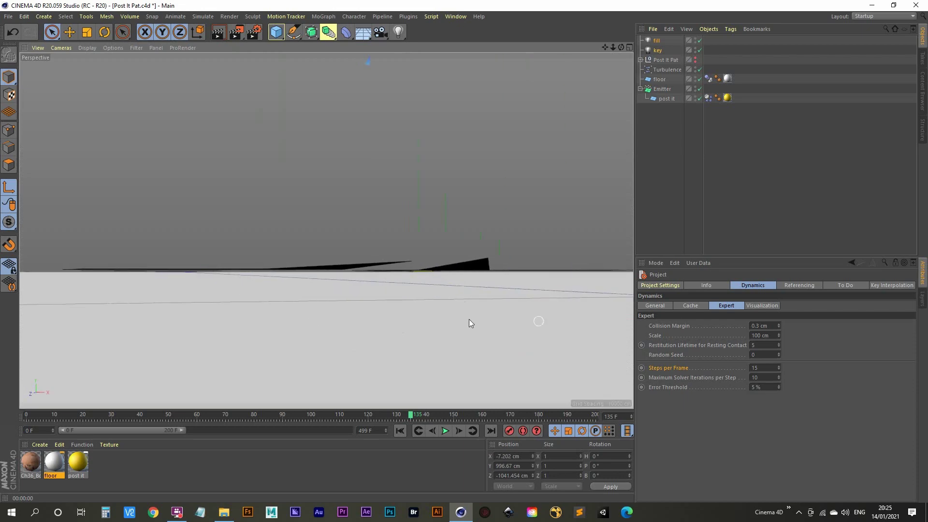
Step: Test-render the landed notes on the floor from a wider view above
click(771, 326)
alt+drag(271, 261, 239, 338)
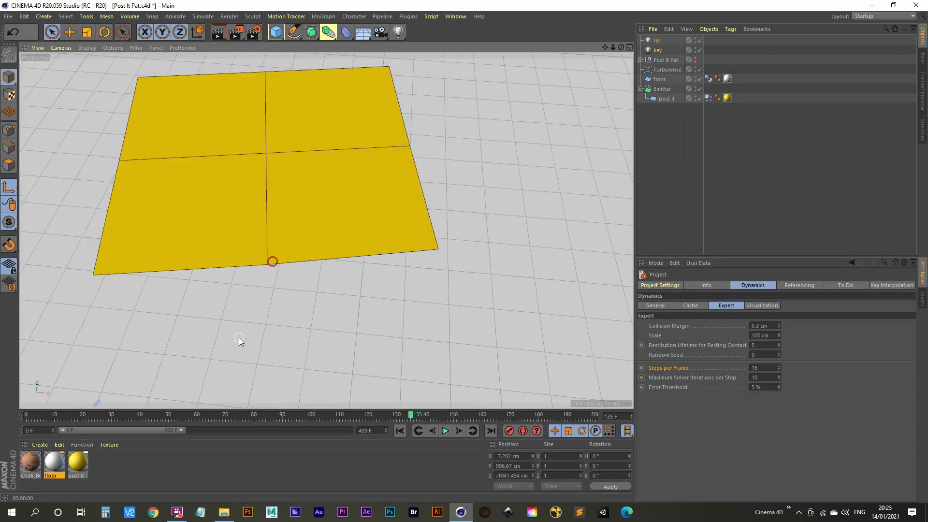
alt+right_drag(315, 172, 222, 222)
alt+middle_drag(326, 199, 290, 251)
alt+drag(290, 254, 304, 288)
click(218, 33)
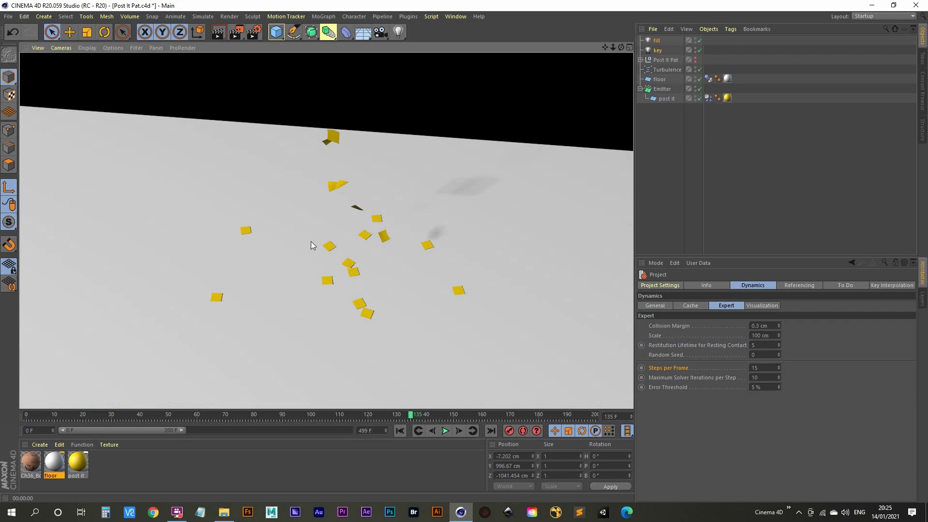
alt+middle_drag(328, 271, 320, 245)
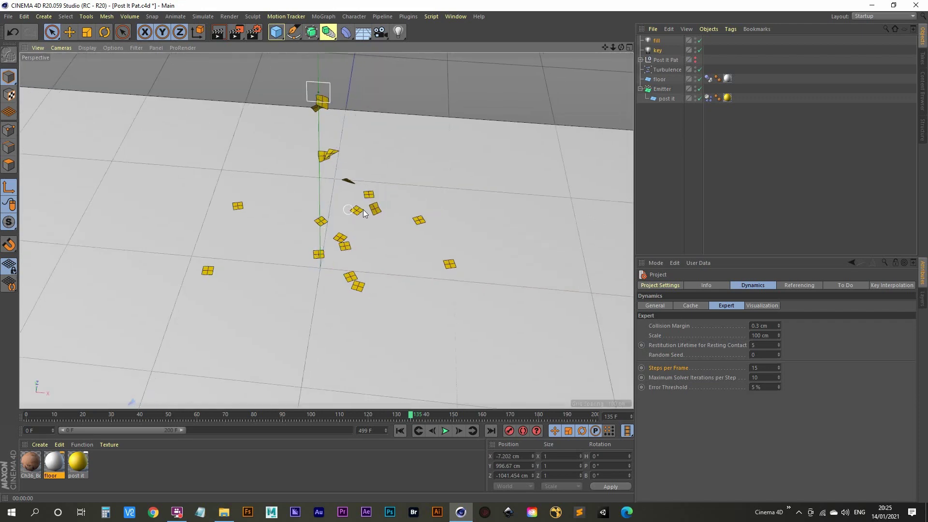
Step: Make the Post It Pat character visible again in both the viewport and the render
alt+right_drag(331, 240, 300, 267)
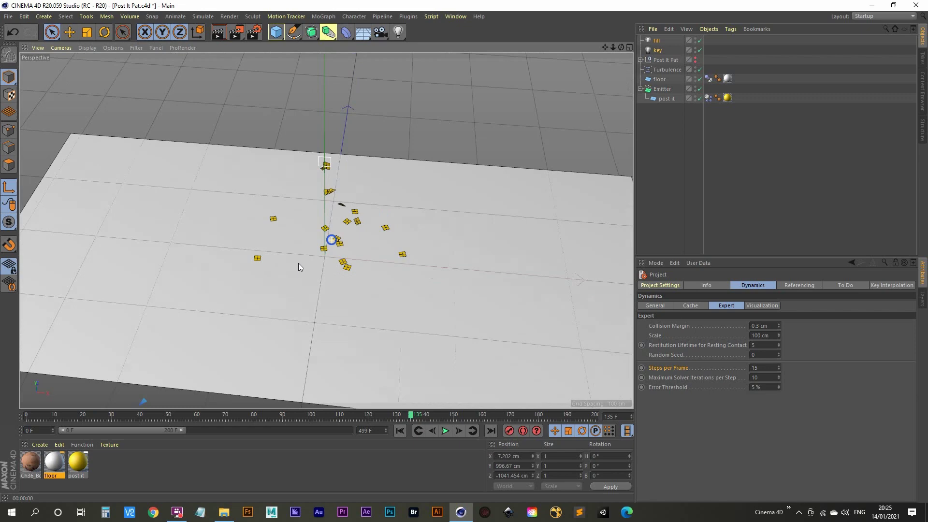
alt+middle_drag(310, 253, 300, 240)
alt+drag(300, 240, 321, 209)
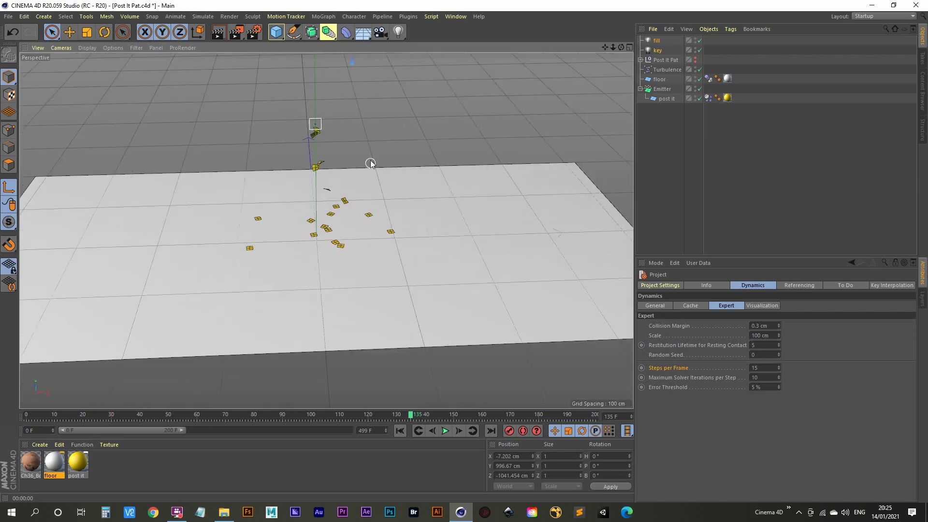
click(694, 60)
alt+drag(290, 241, 306, 271)
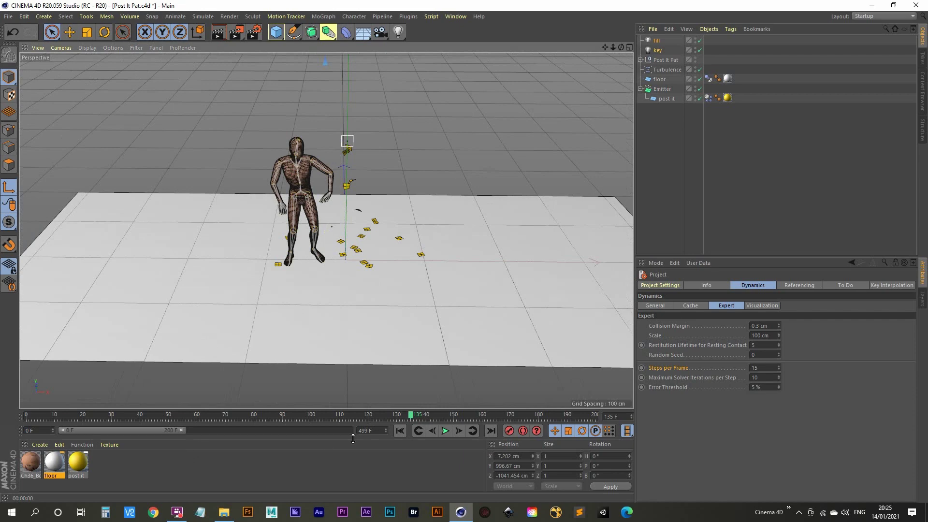
Step: Extend the timeline preview range to the full 499 frames
drag(377, 430, 338, 431)
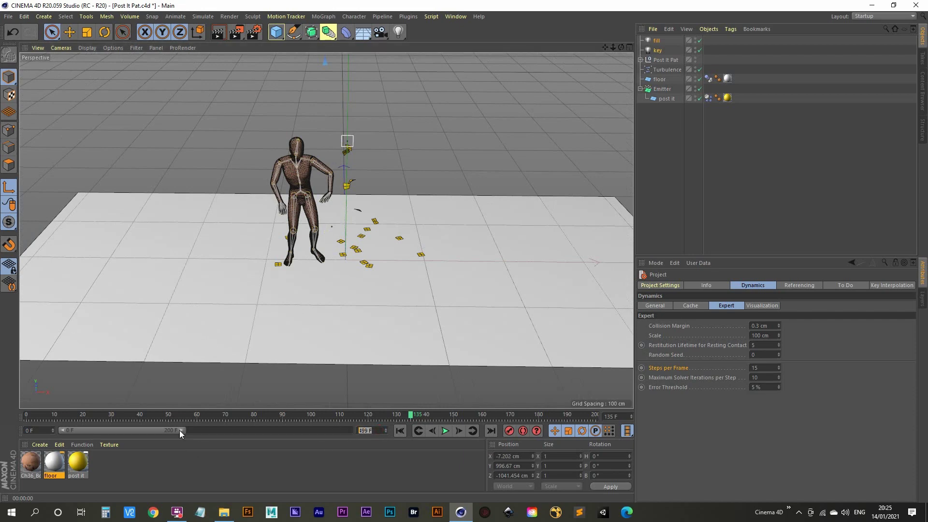
drag(178, 430, 355, 430)
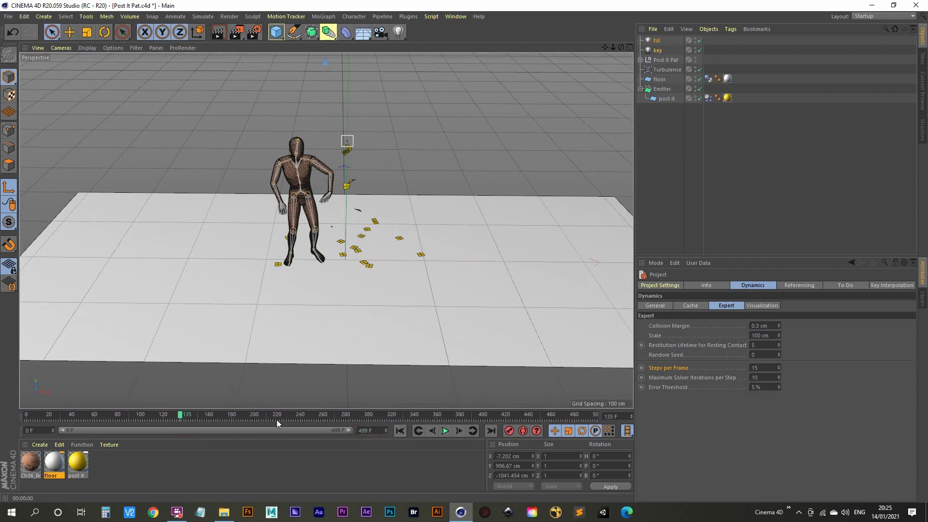
click(368, 429)
Step: Play the simulation with the dancing character from the first frame, then return to frame 0
alt+middle_drag(309, 197, 321, 231)
click(403, 430)
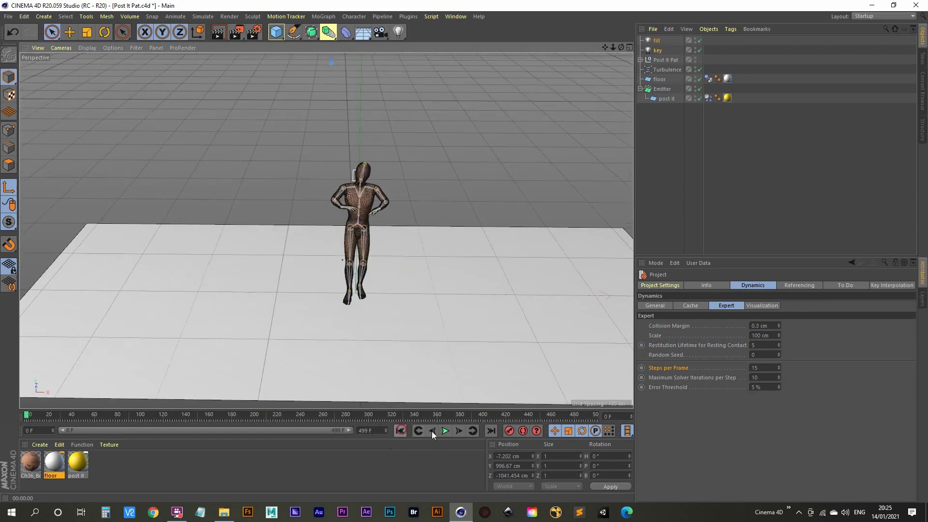
click(445, 431)
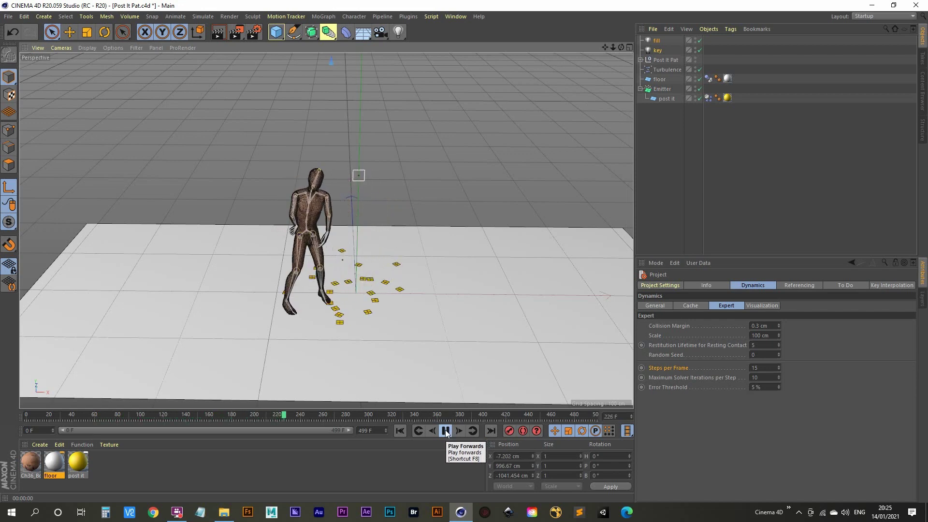
click(445, 430)
click(399, 431)
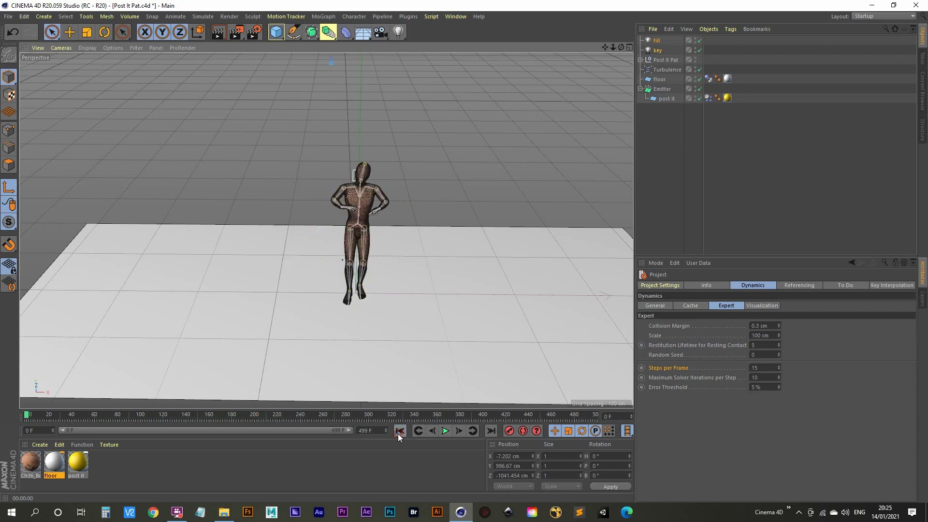
Step: Expand the character's joint hierarchy down to mixamorig1:RightForeArm and parent the Emitter to that joint
click(640, 60)
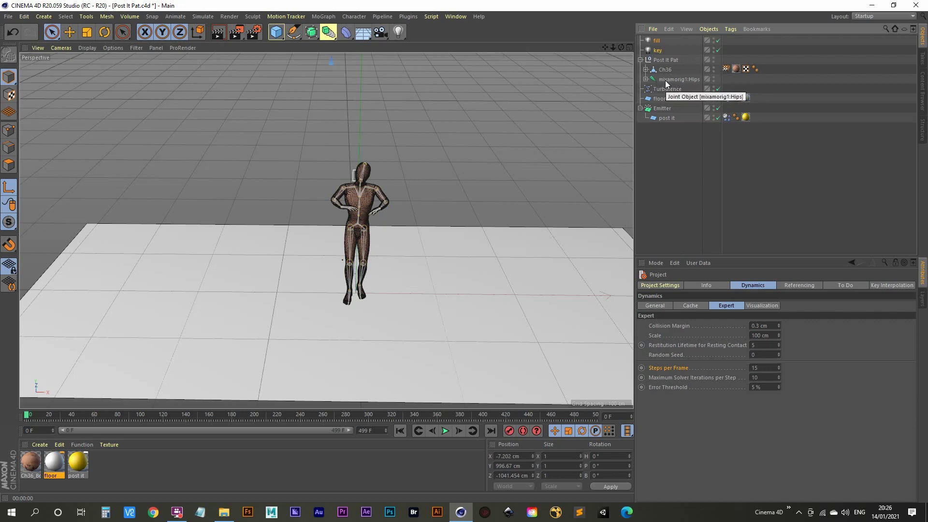
click(646, 79)
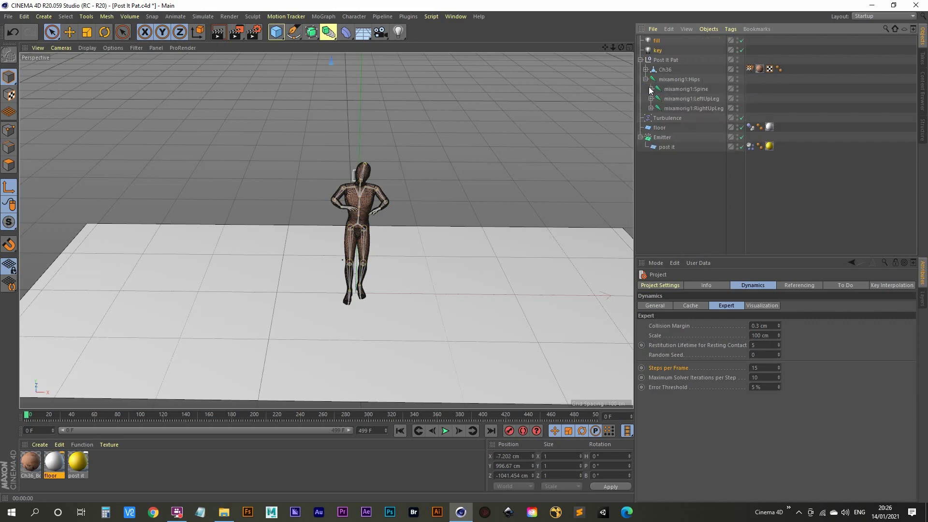
click(650, 89)
click(657, 99)
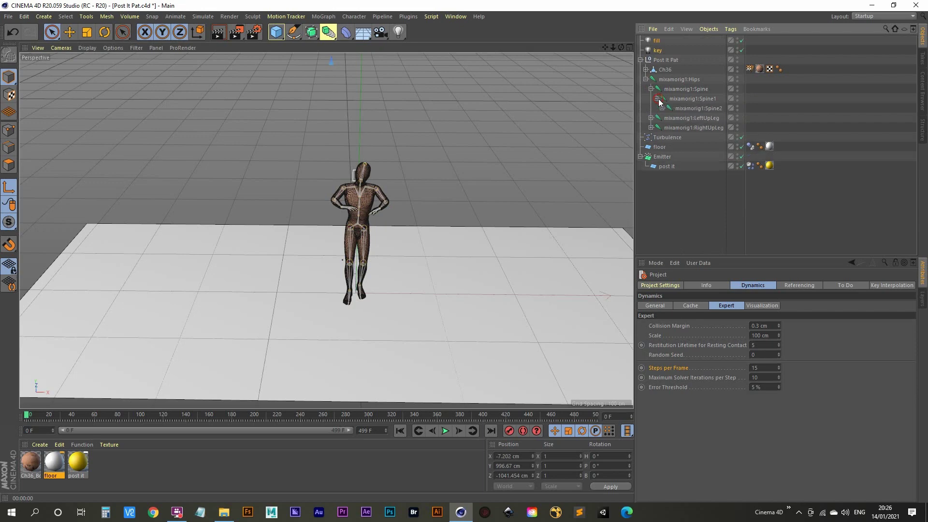
click(662, 108)
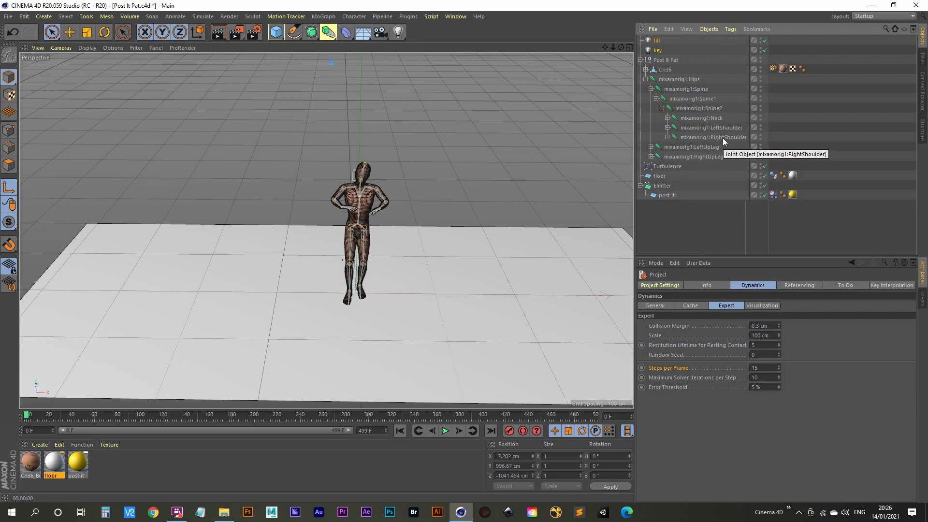
click(667, 137)
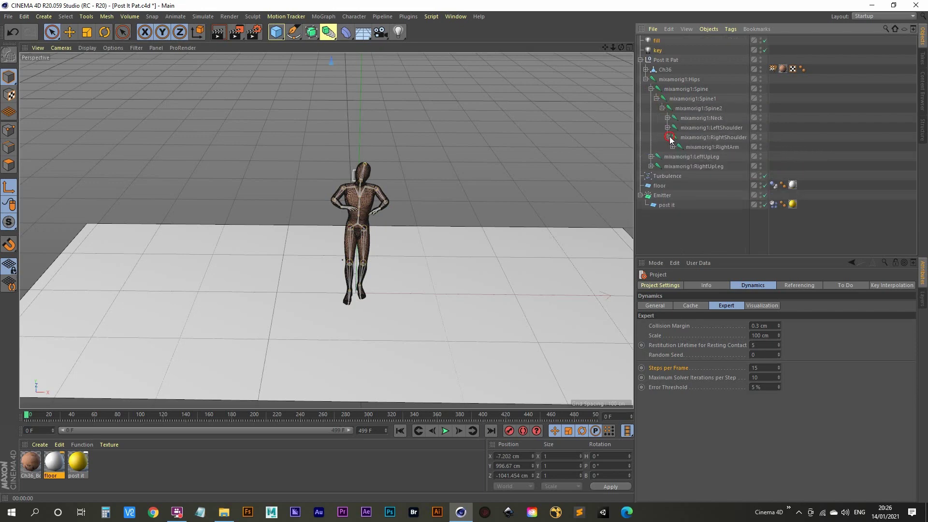
click(672, 147)
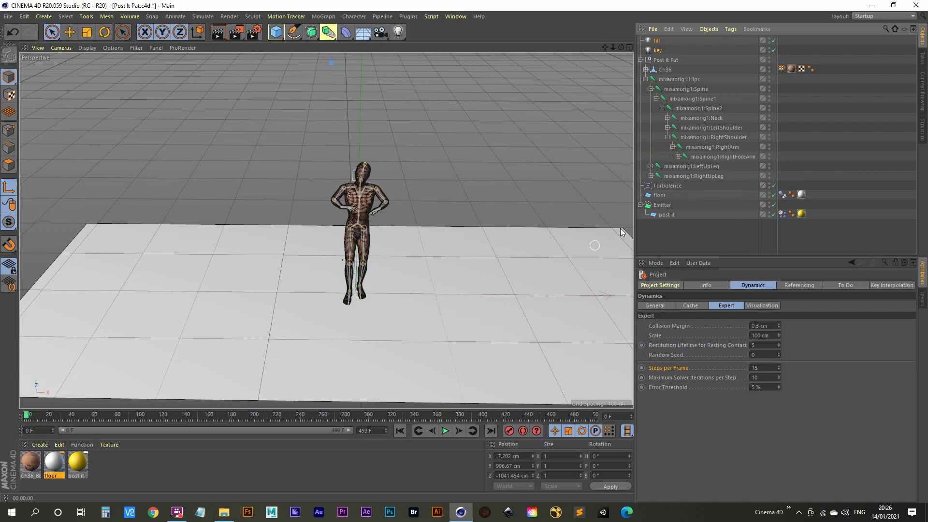
drag(662, 207, 737, 156)
drag(738, 160, 738, 160)
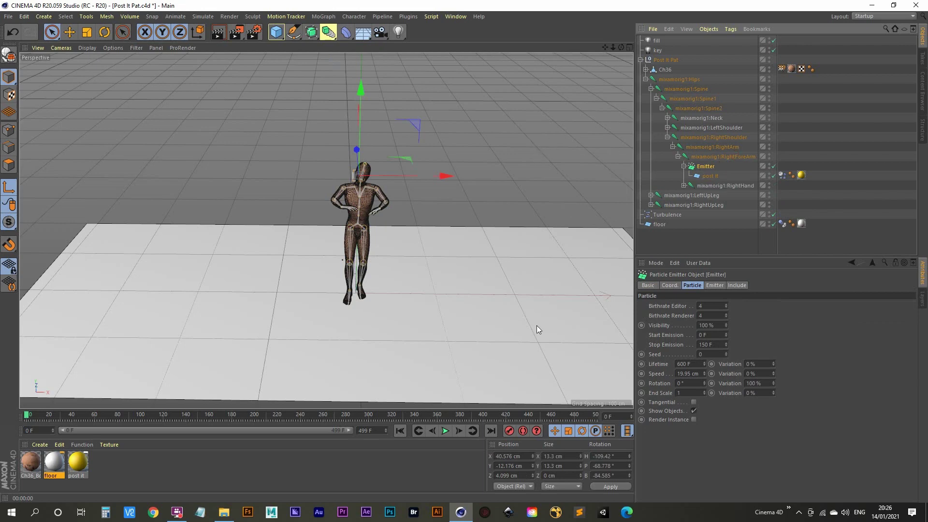
Step: Play the animation to check how the parented emitter follows the right forearm, then return to frame 0
click(442, 434)
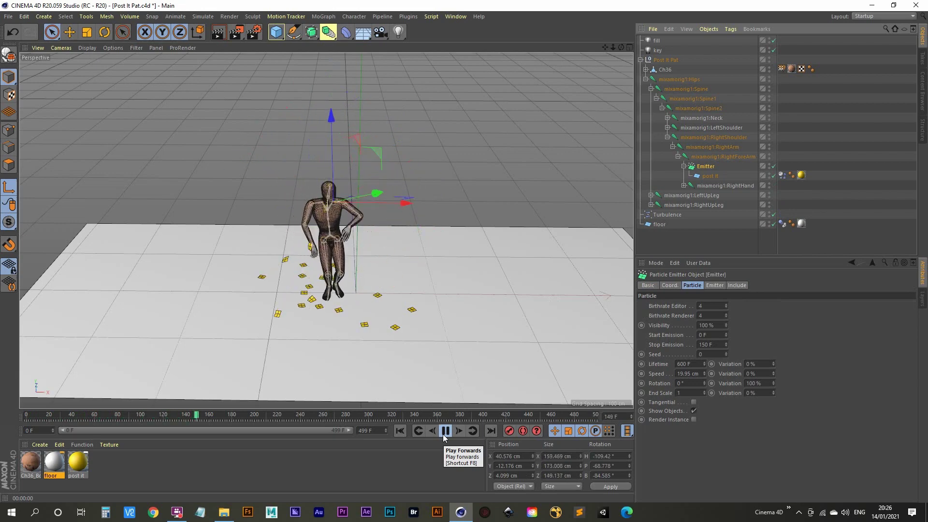
click(444, 433)
click(399, 431)
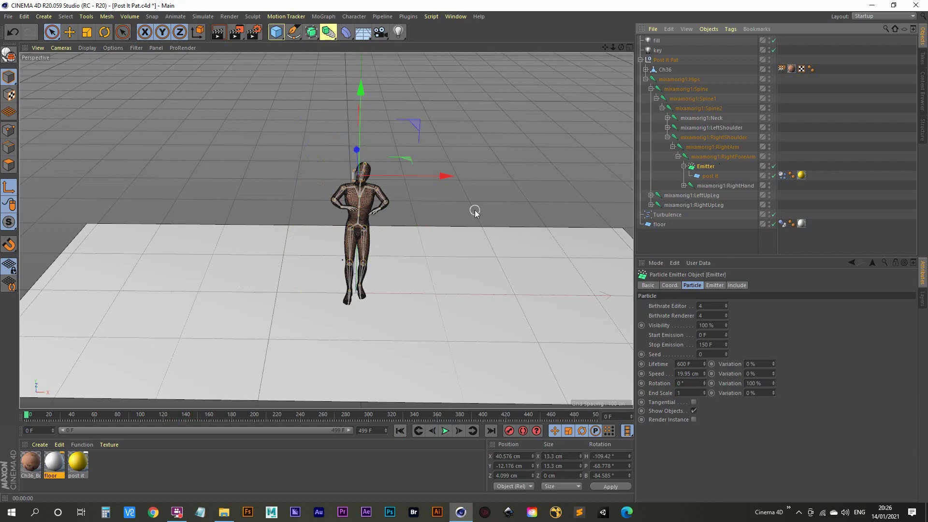
Step: Find the Reset PSR command, add it as a toolbar shortcut, and apply it to the emitter
key(shift+c)
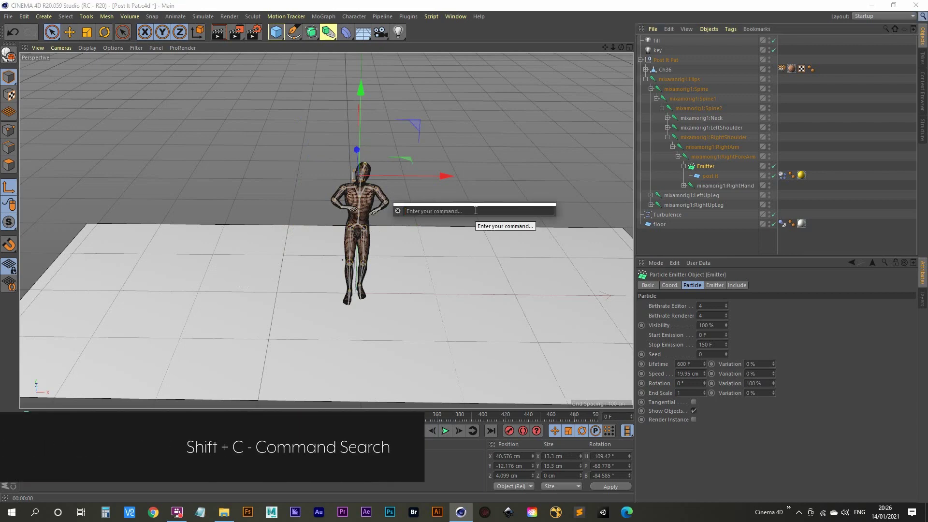
text(psr)
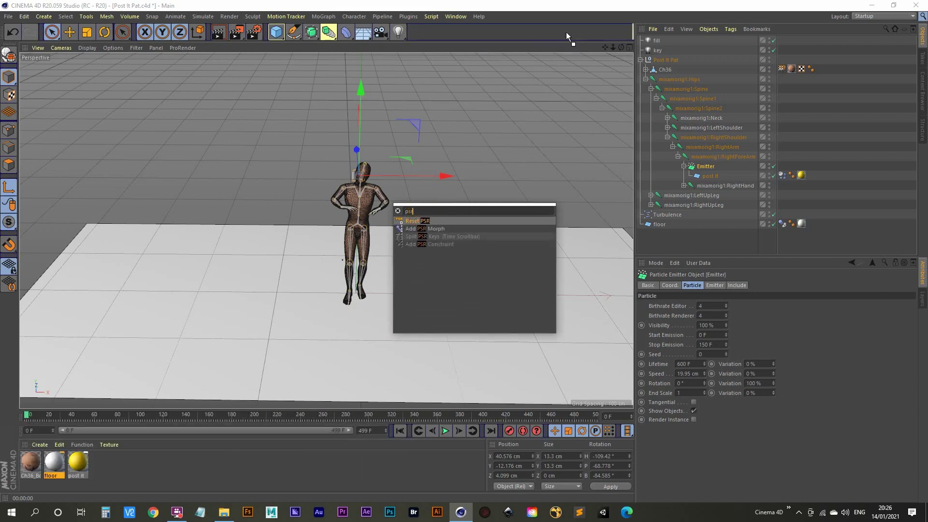
drag(623, 33, 625, 33)
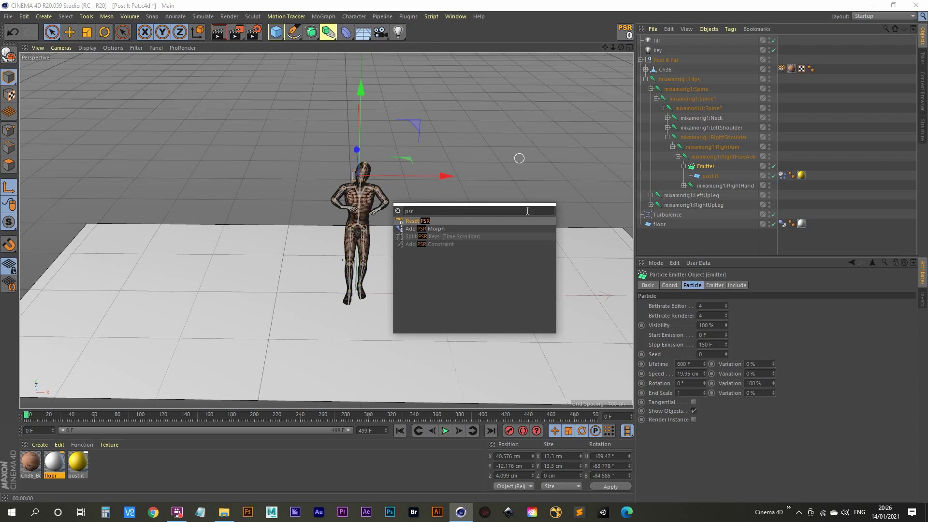
click(437, 172)
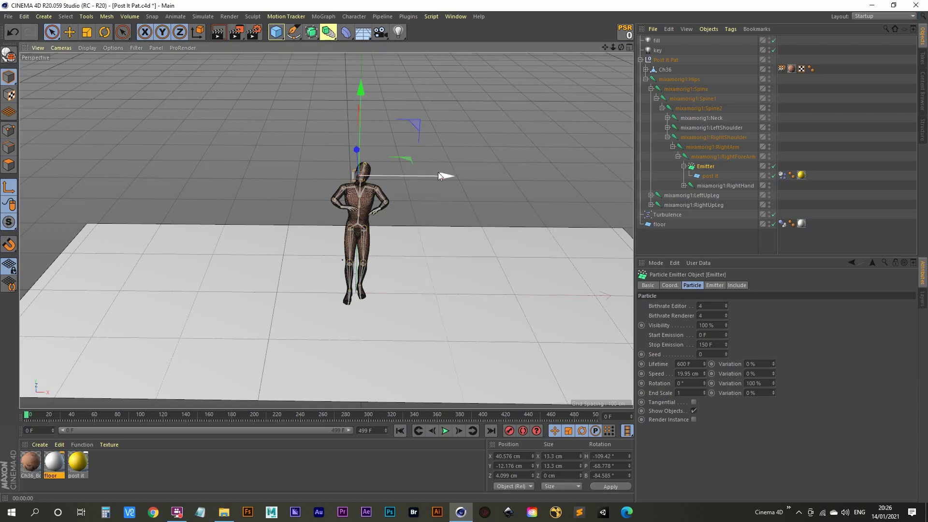
click(624, 31)
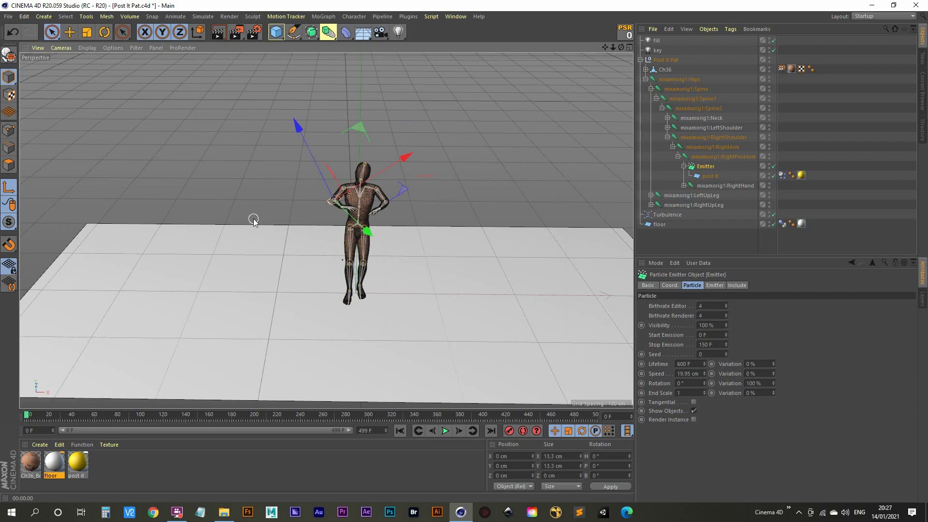
Step: Move the emitter along the right forearm to about Y 10.5 cm and Z -4 cm relative to its joint
scroll(334, 203, up, 8)
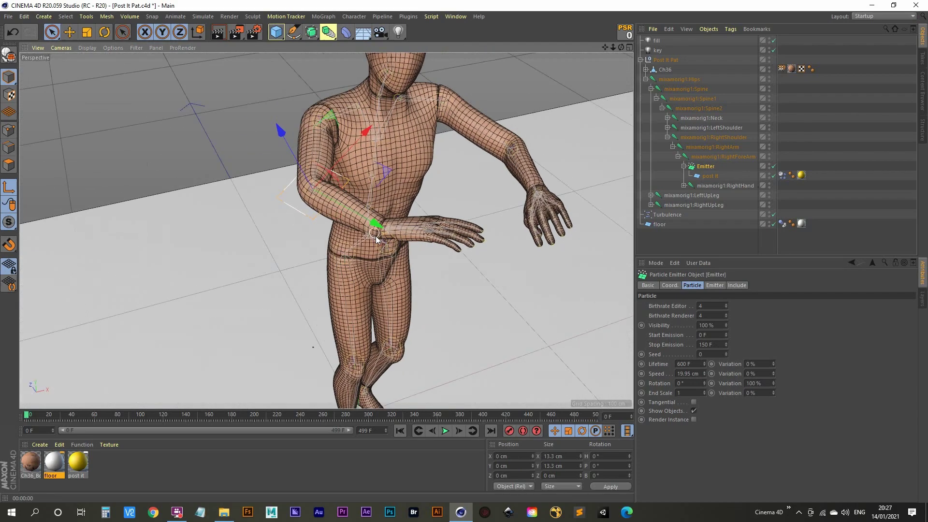
drag(375, 224, 412, 223)
alt+drag(328, 224, 276, 293)
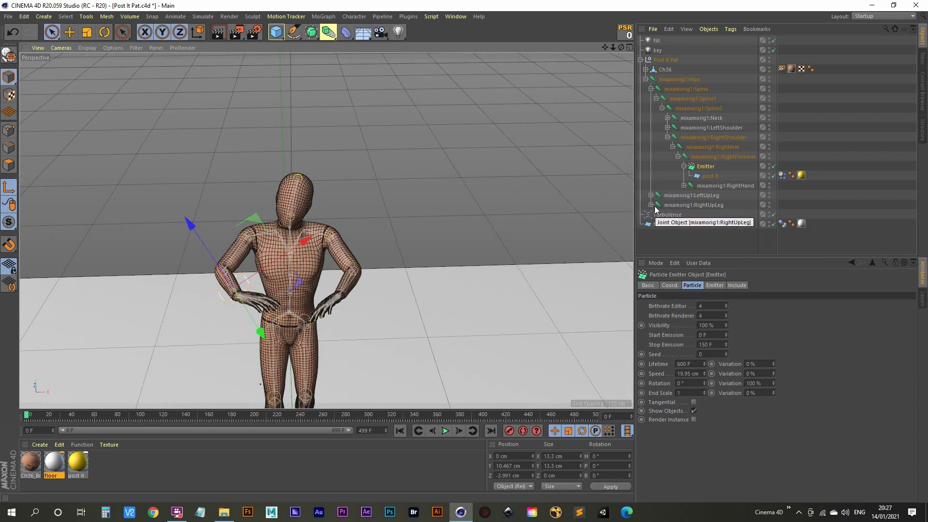
Step: Copy the emitter with its post it under mixamorig1:LeftForeArm and reset the copy's PSR
click(668, 128)
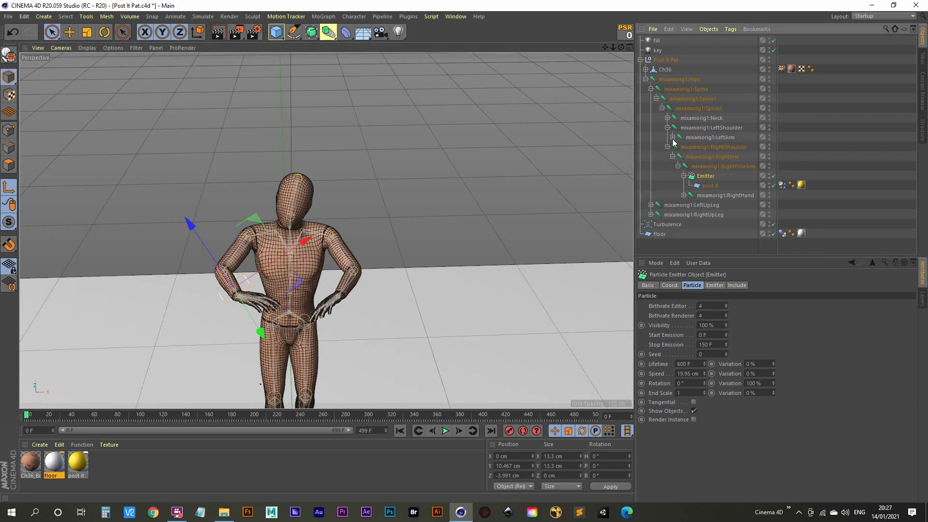
click(672, 138)
click(713, 148)
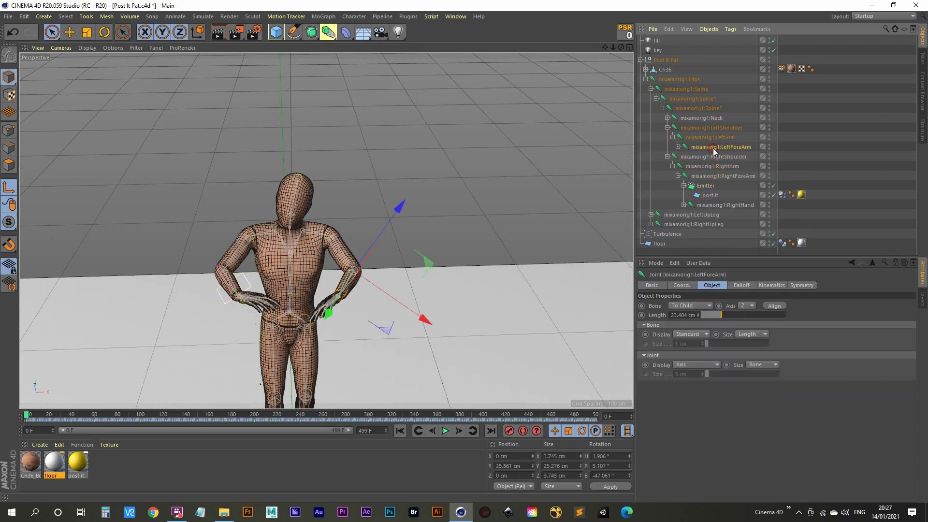
click(704, 188)
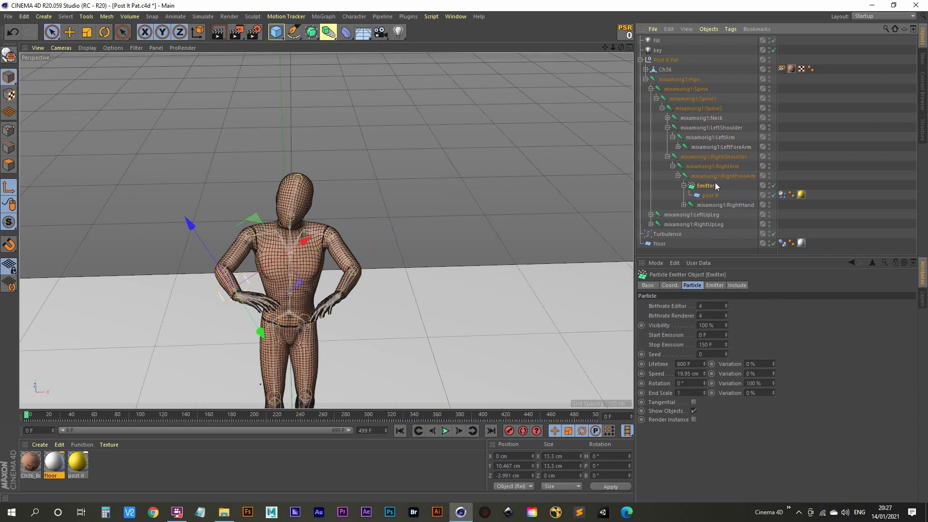
drag(704, 189, 720, 153)
ctrl+drag(716, 152, 716, 152)
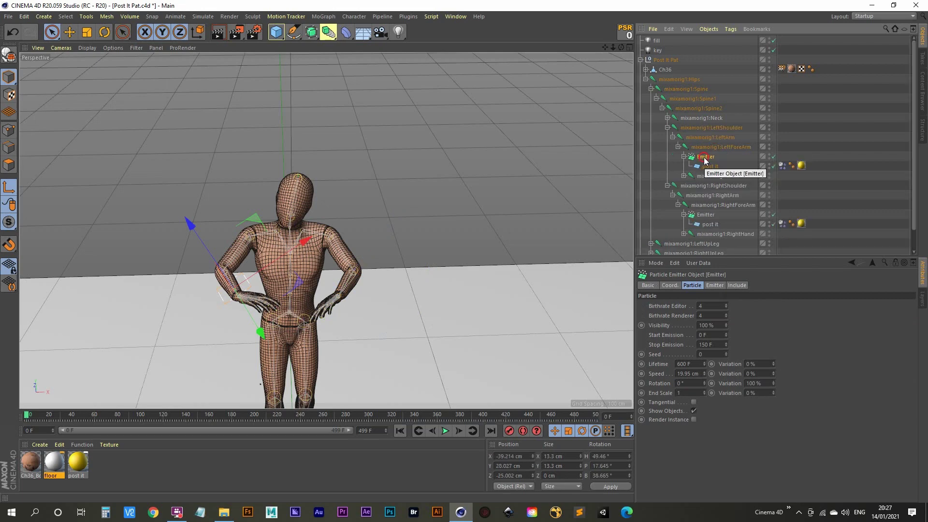
click(627, 32)
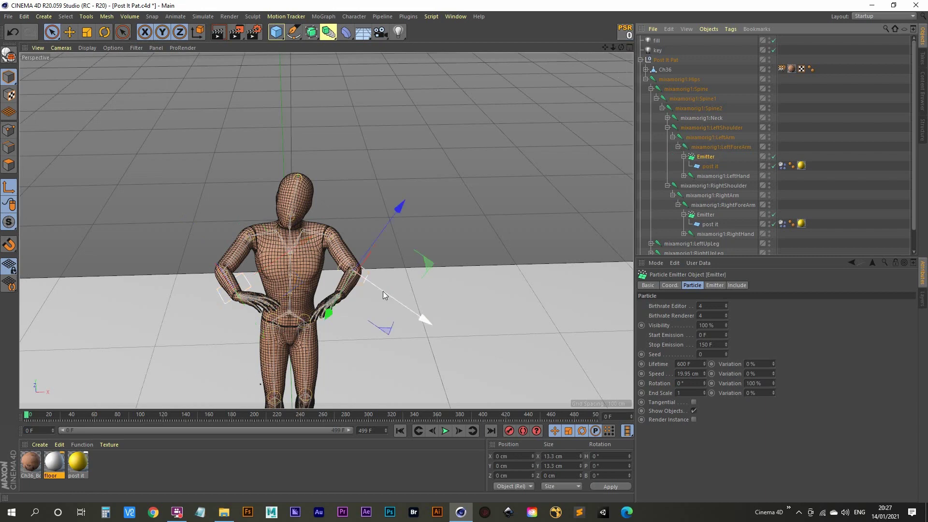
Step: Move the copied emitter along the left forearm to about Y 10.5 cm and Z -2.8 cm relative to its joint
mouse_move(356, 306)
alt+mouse_down()
mouse_move(331, 279)
mouse_move(307, 276)
alt+mouse_up()
alt+right_drag(211, 271, 249, 235)
alt+middle_drag(249, 235, 269, 217)
drag(234, 240, 270, 181)
alt+drag(265, 252, 264, 208)
alt+middle_drag(265, 207, 368, 214)
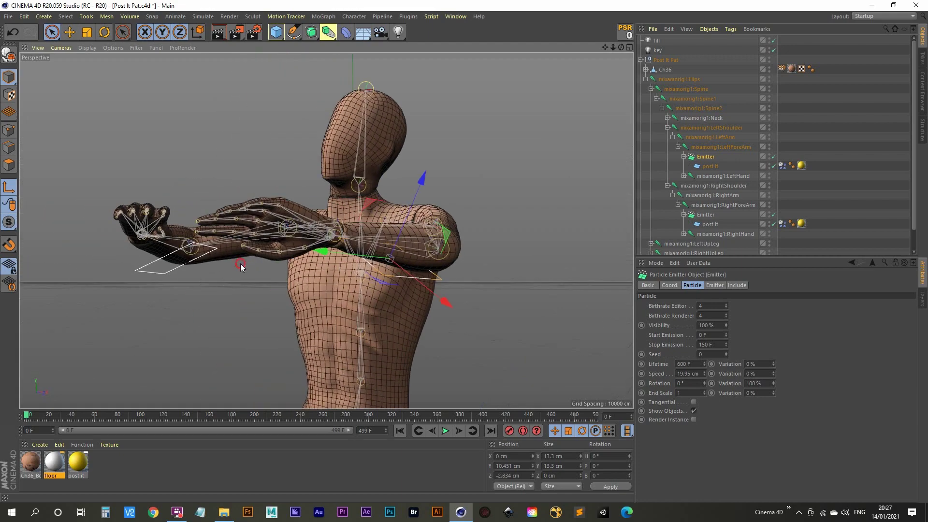
alt+drag(241, 266, 291, 297)
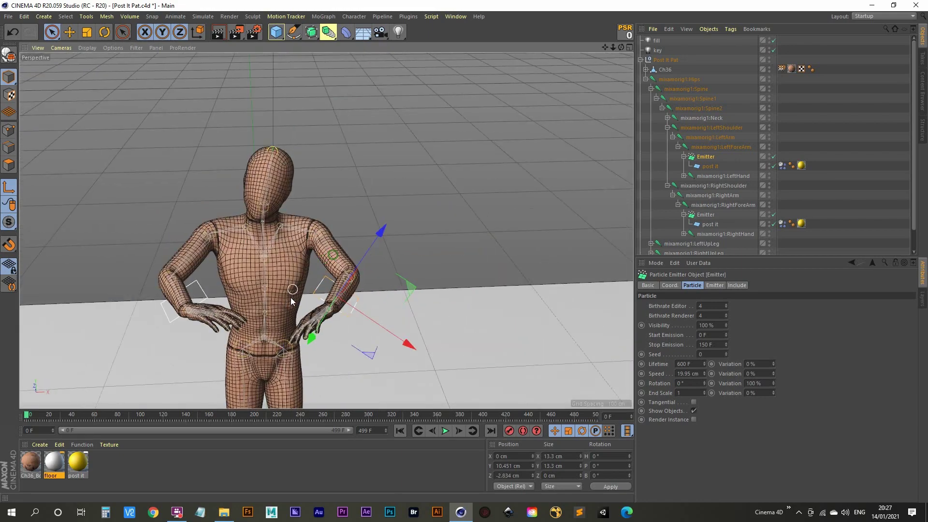
Step: Frame the whole character and floor, and play the simulation to check the post-it notes falling from both forearms
alt+right_drag(291, 297, 274, 300)
alt+middle_drag(274, 300, 294, 191)
alt+right_drag(342, 272, 316, 300)
alt+middle_drag(316, 300, 318, 271)
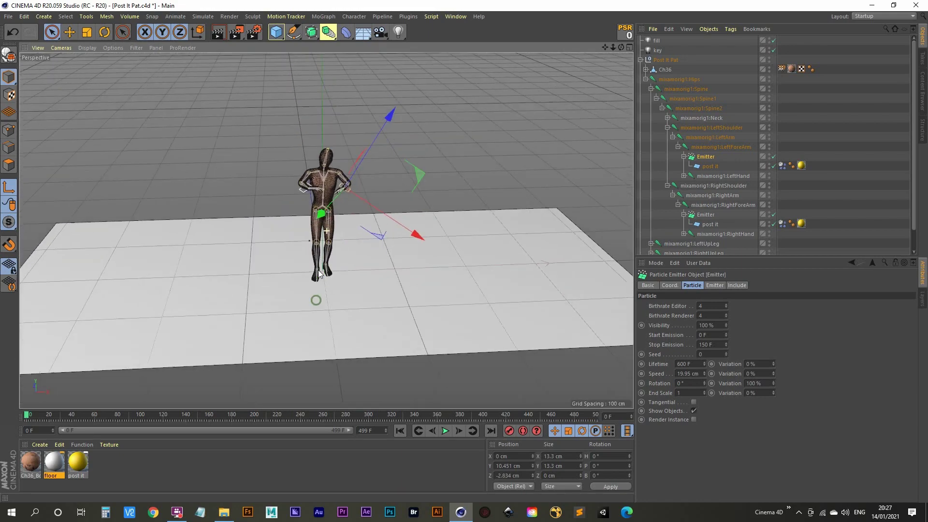
scroll(318, 273, up, 3)
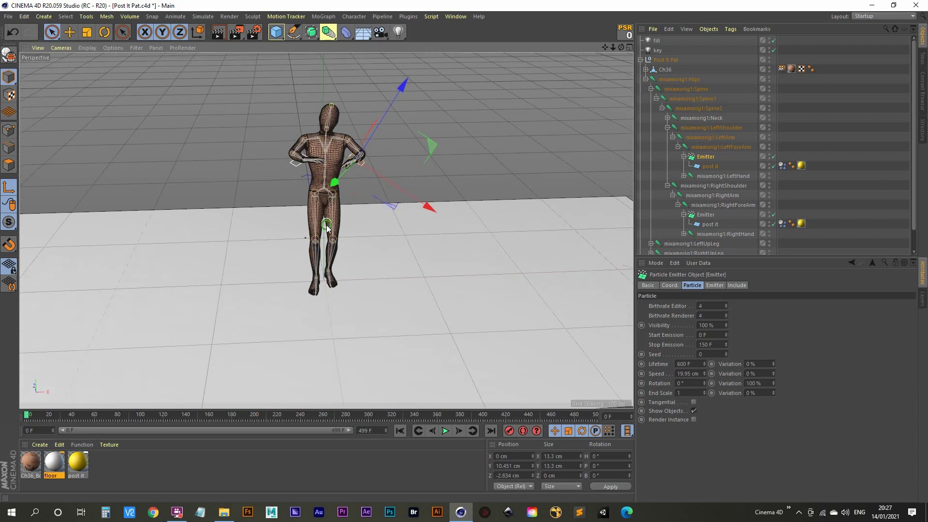
click(442, 431)
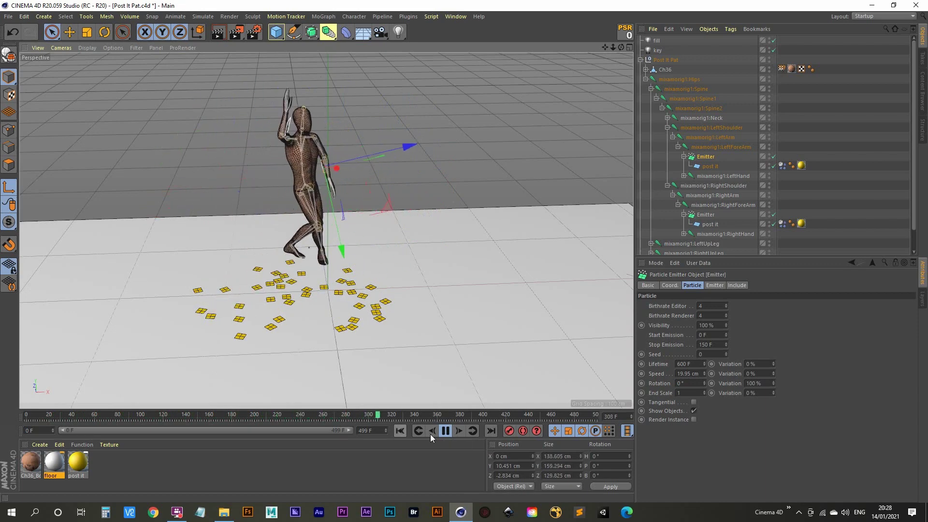
click(445, 431)
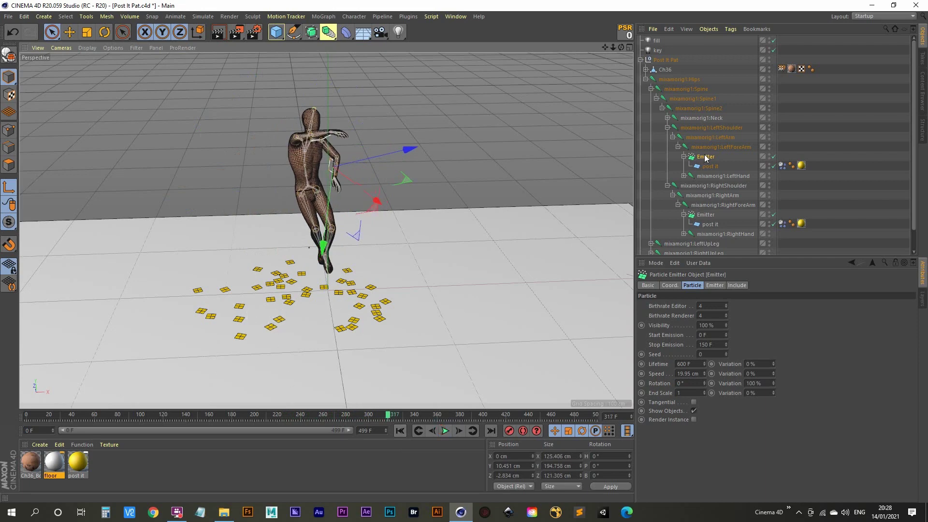
Step: Select both forearm emitters together and replay the start of the simulation to examine how the notes tumble
ctrl+click(705, 215)
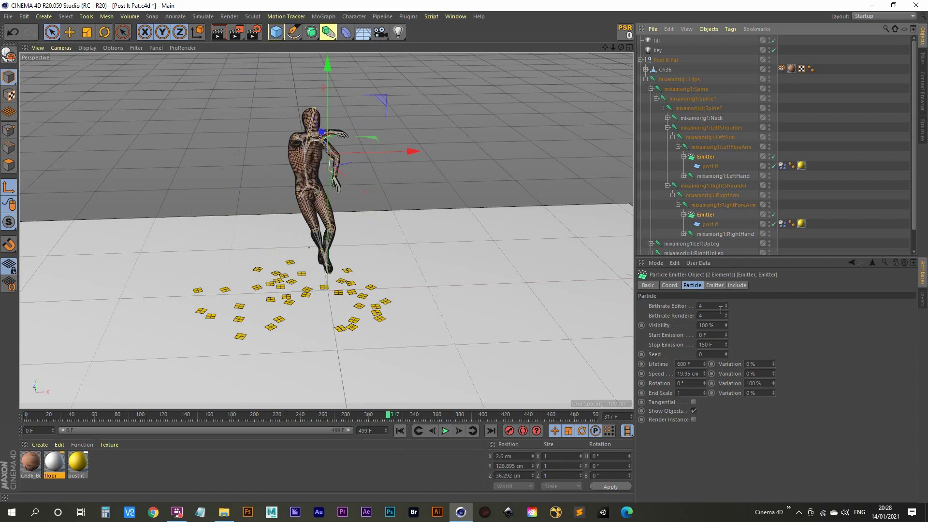
drag(715, 345, 697, 348)
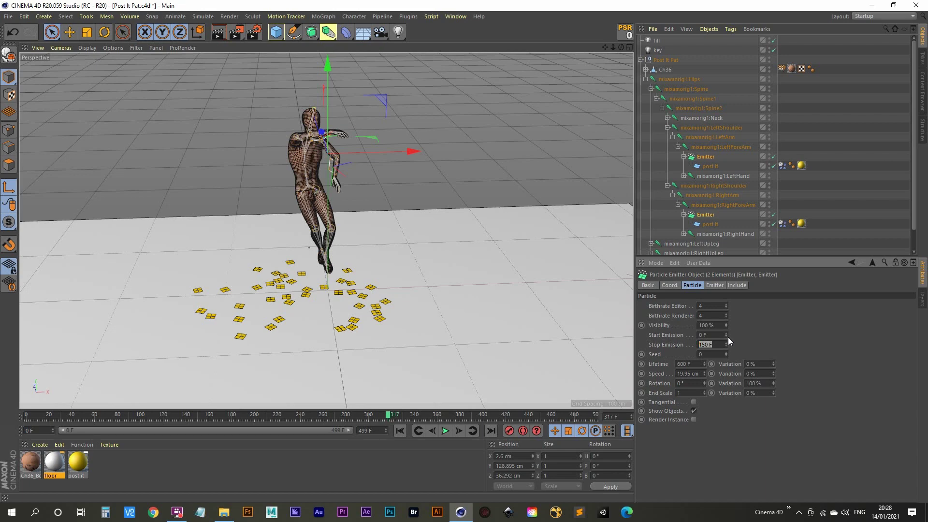
click(403, 432)
click(446, 430)
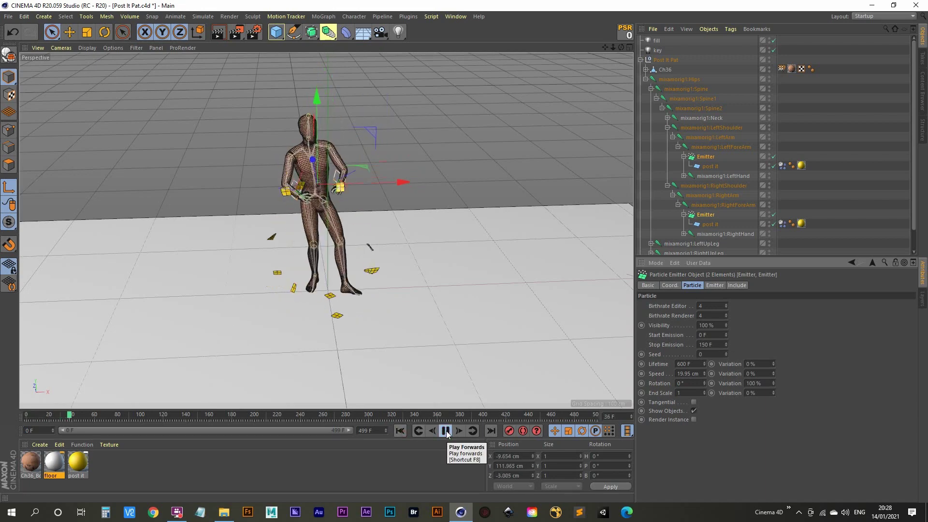
click(445, 431)
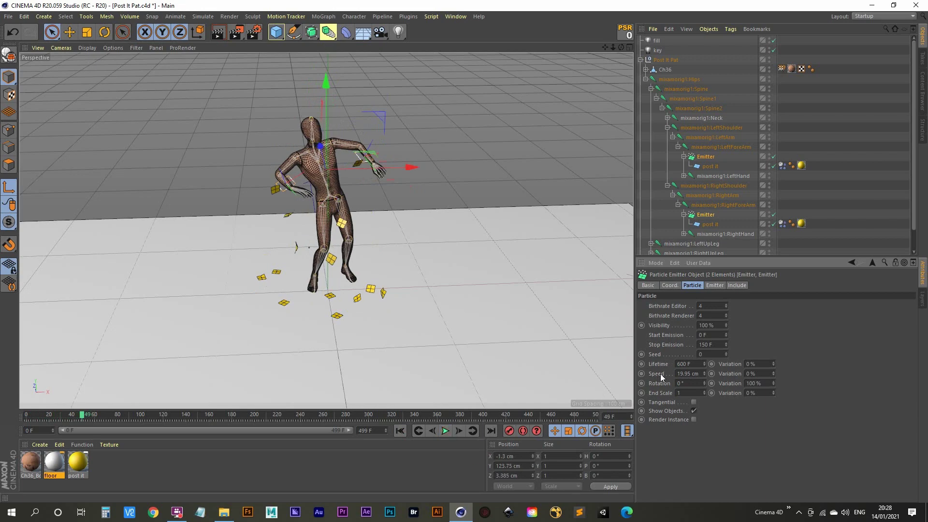
Step: Set the particle Rotation of both emitters to 180° and replay the simulation from the first frame
click(697, 382)
click(400, 431)
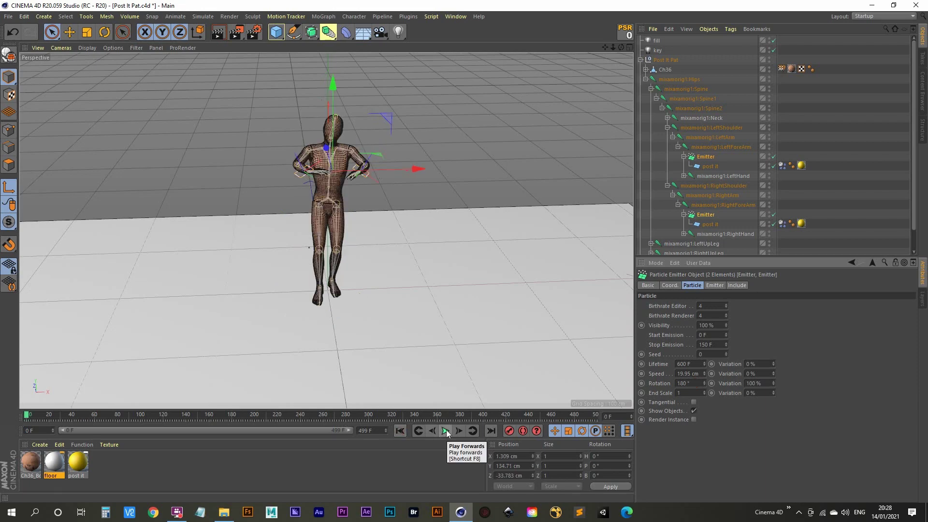
click(445, 430)
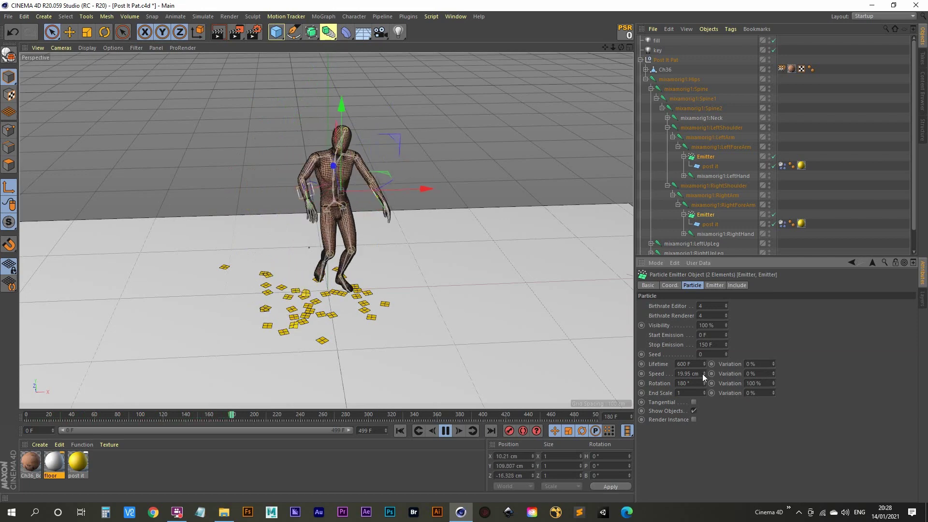
Step: Set the Speed Variation of both emitters to 50% and replay the simulation from the first frame
drag(761, 374, 608, 369)
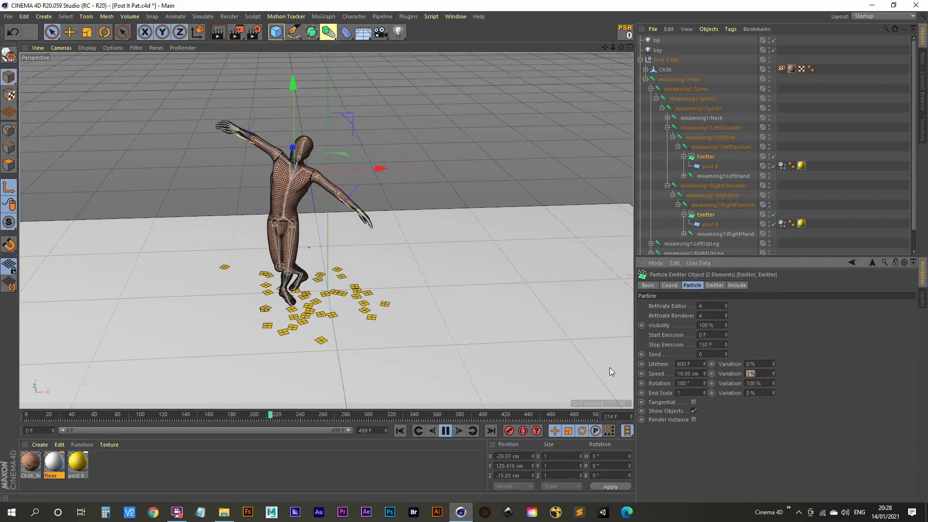
text(50)
key(Return)
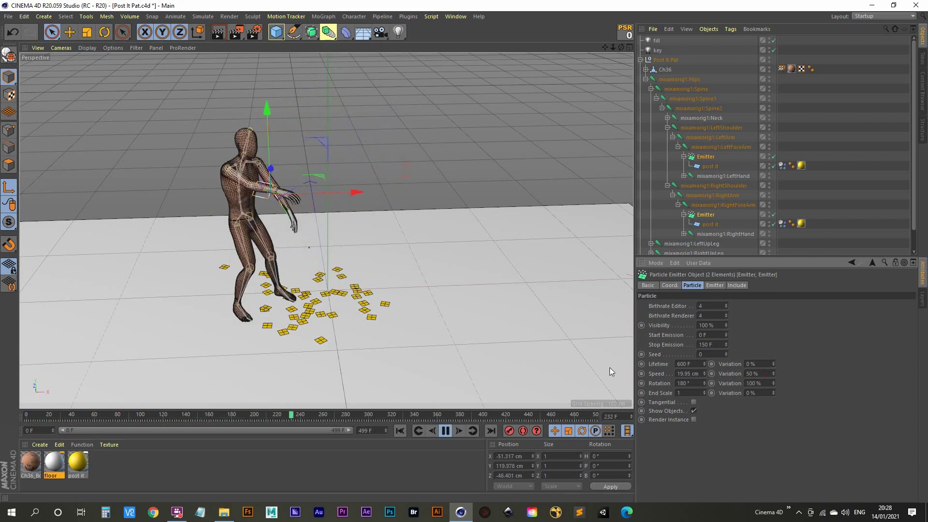
click(399, 429)
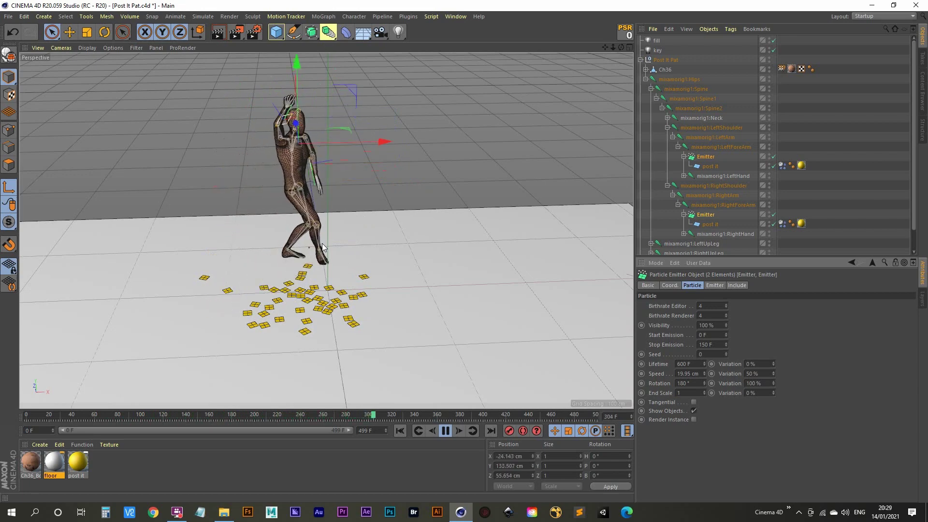
click(445, 431)
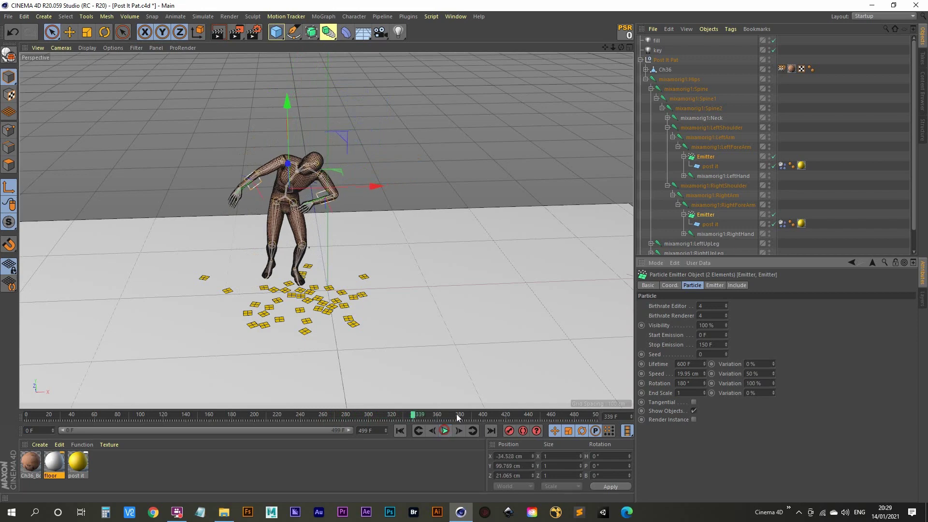
Step: Hide the Ch36 character mesh so only its skeleton and the post-it notes are displayed
click(769, 68)
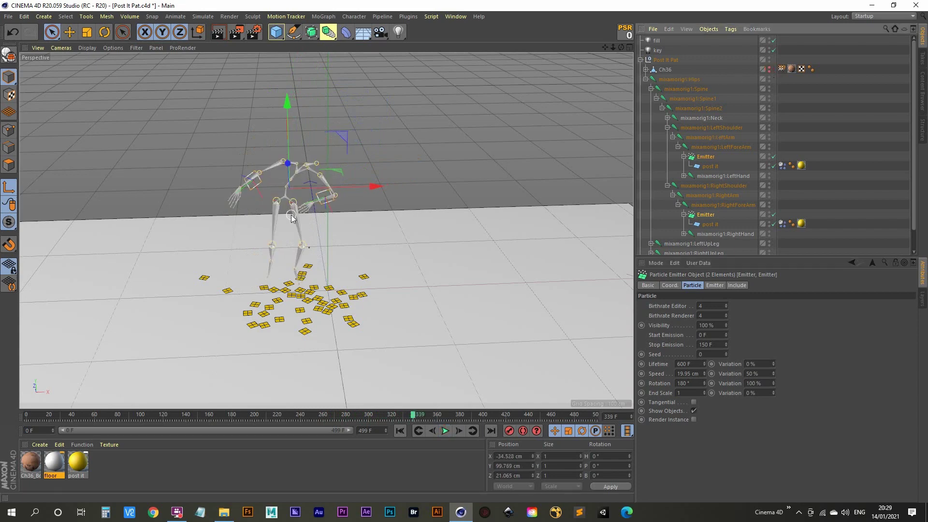